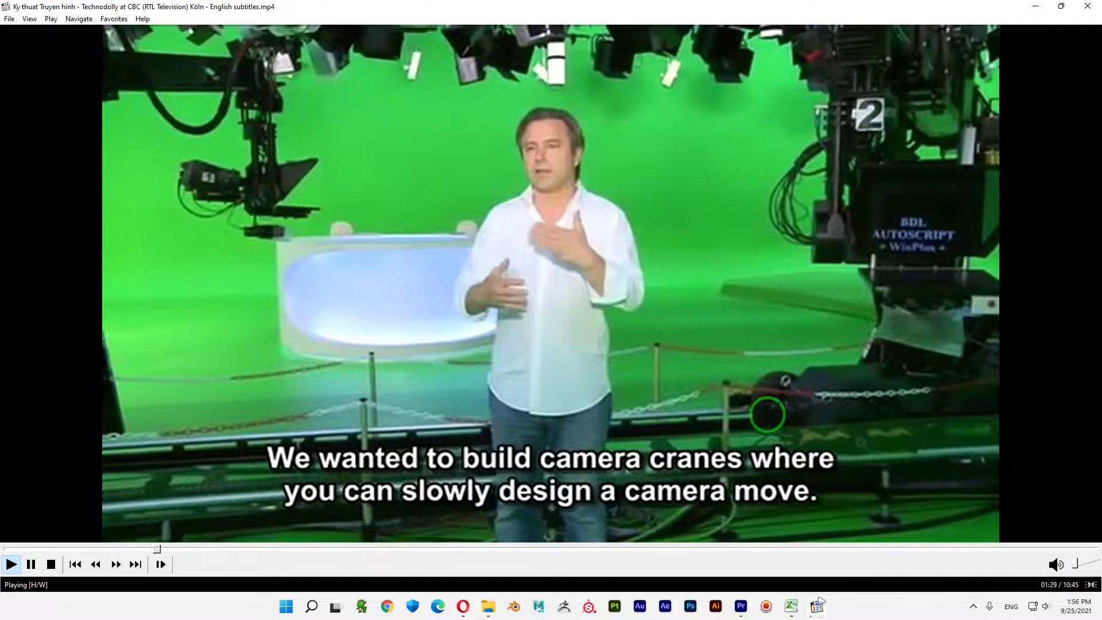
# - Skim the rest of the Technodolly at CBC (RTL Television) video from about 02:57 to 10:02, then close it
pyautogui.click(307, 549)
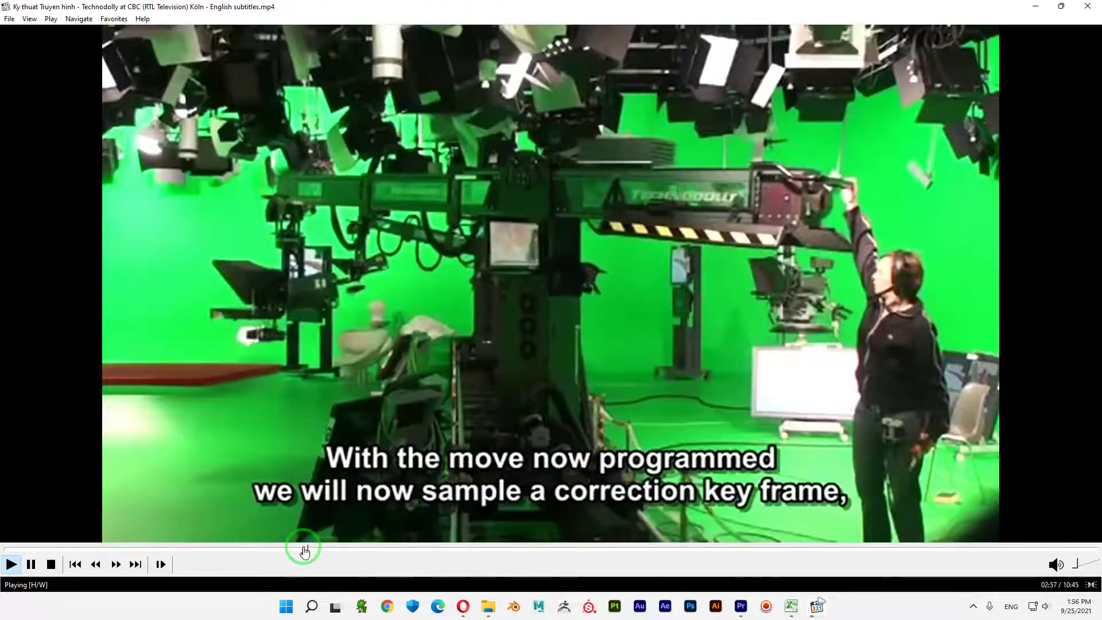
pyautogui.click(423, 547)
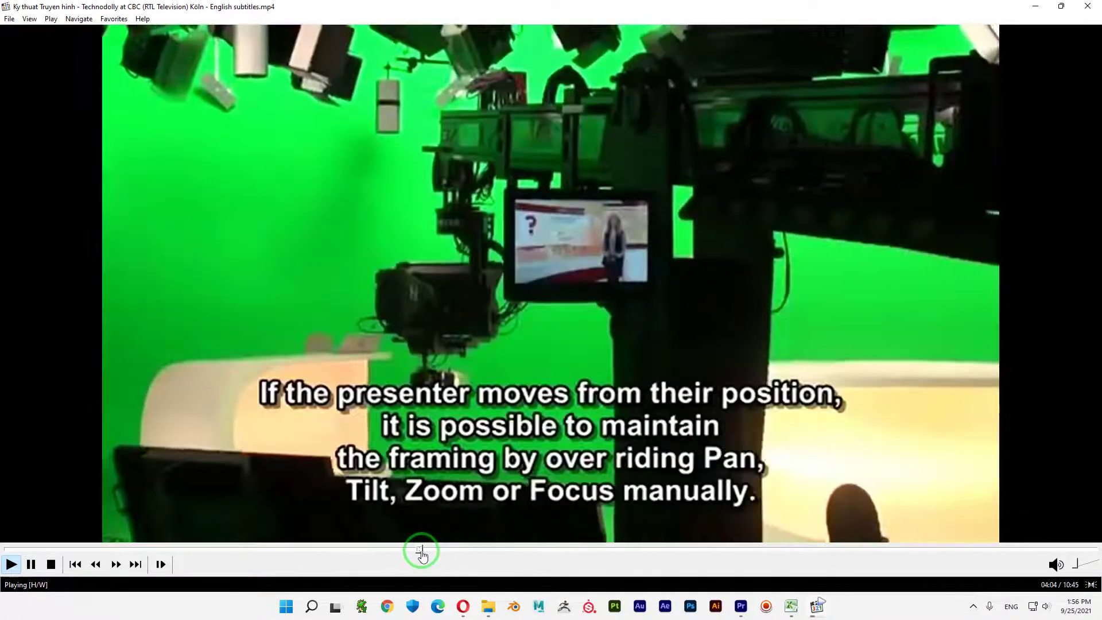
pyautogui.click(509, 550)
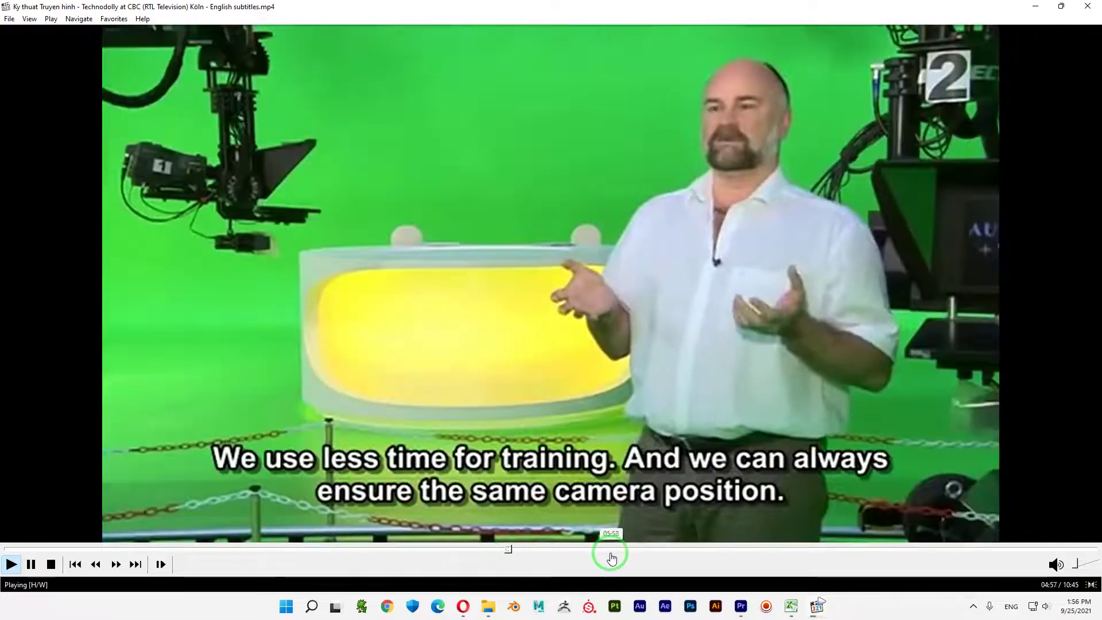
pyautogui.click(657, 550)
pyautogui.click(699, 549)
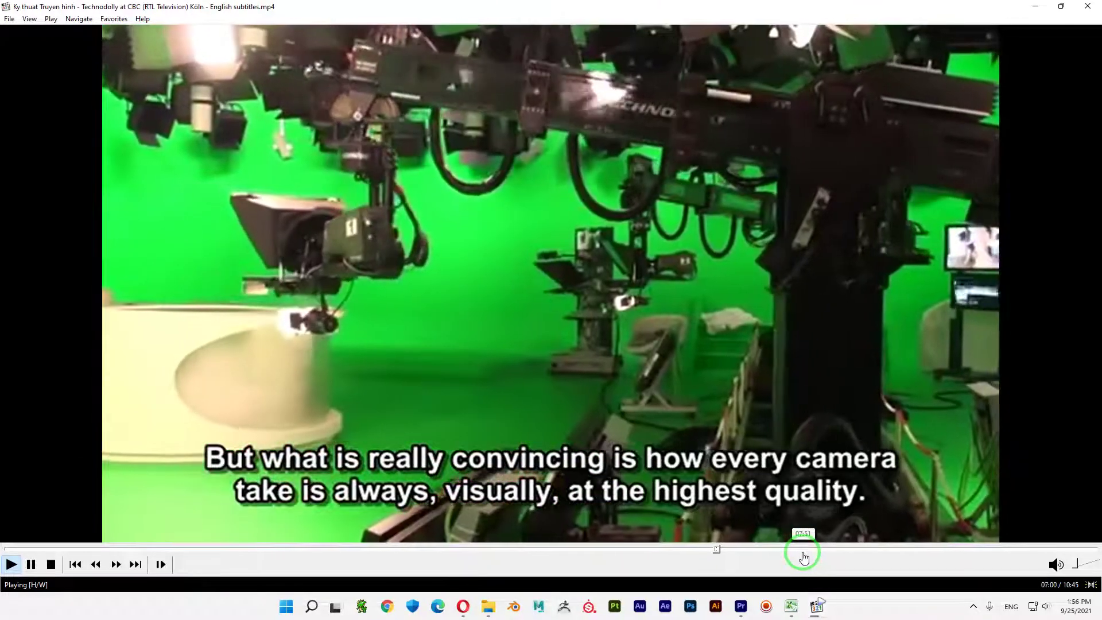
pyautogui.click(814, 551)
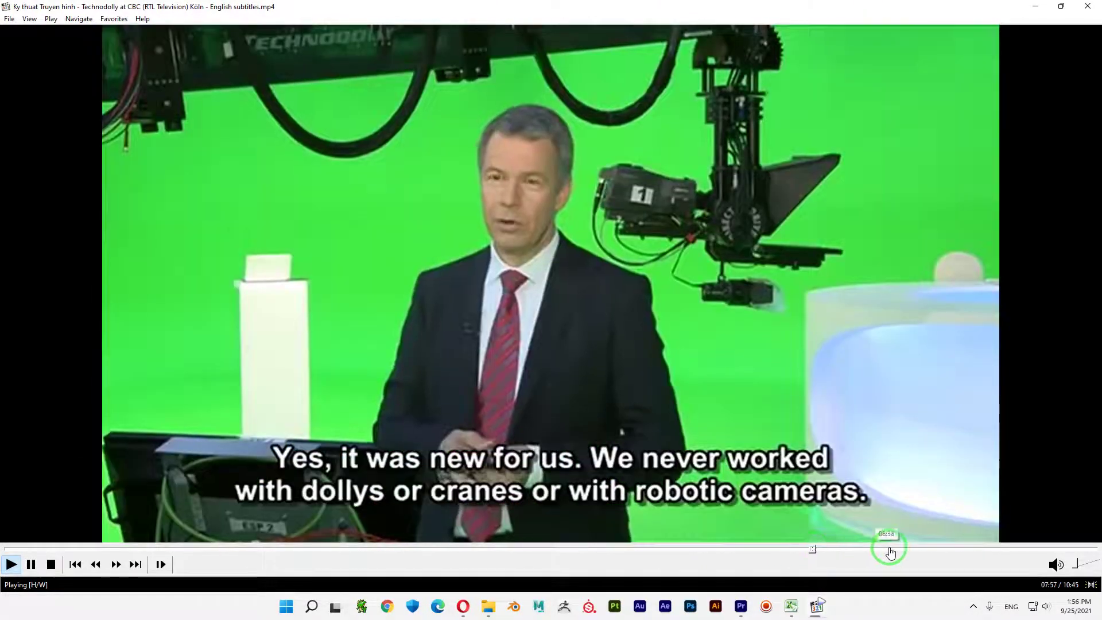
pyautogui.click(892, 549)
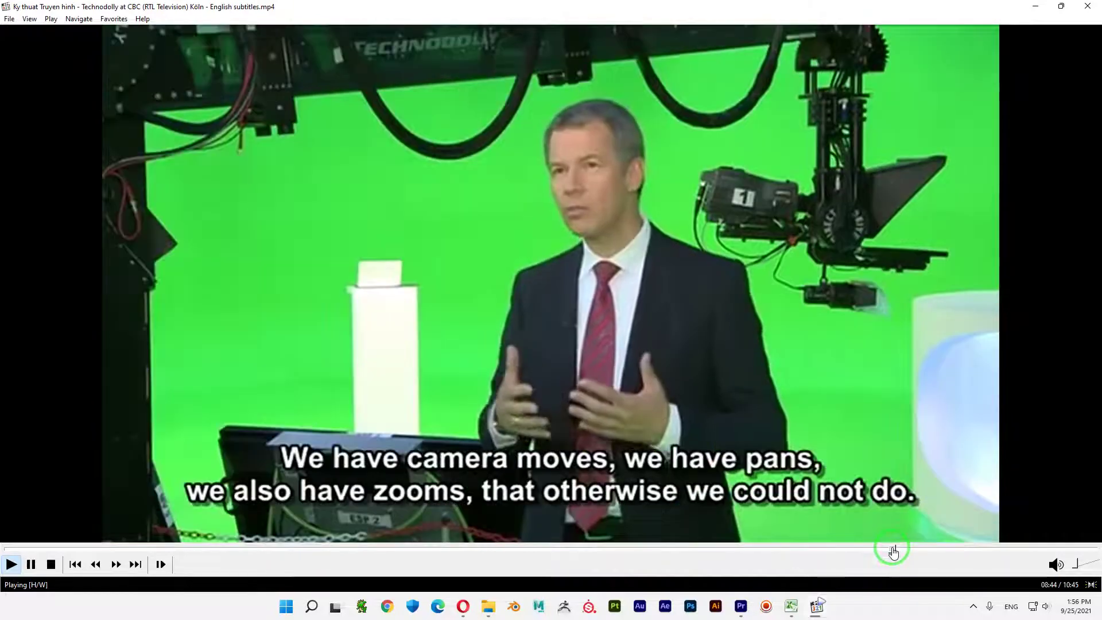
pyautogui.click(946, 550)
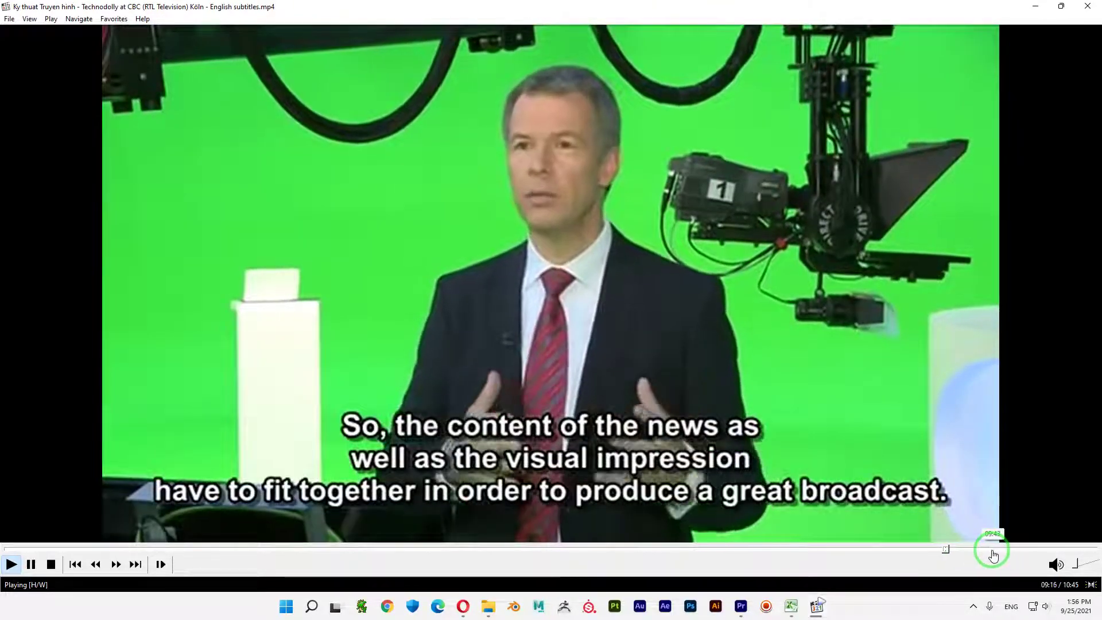
pyautogui.click(990, 550)
pyautogui.click(1022, 550)
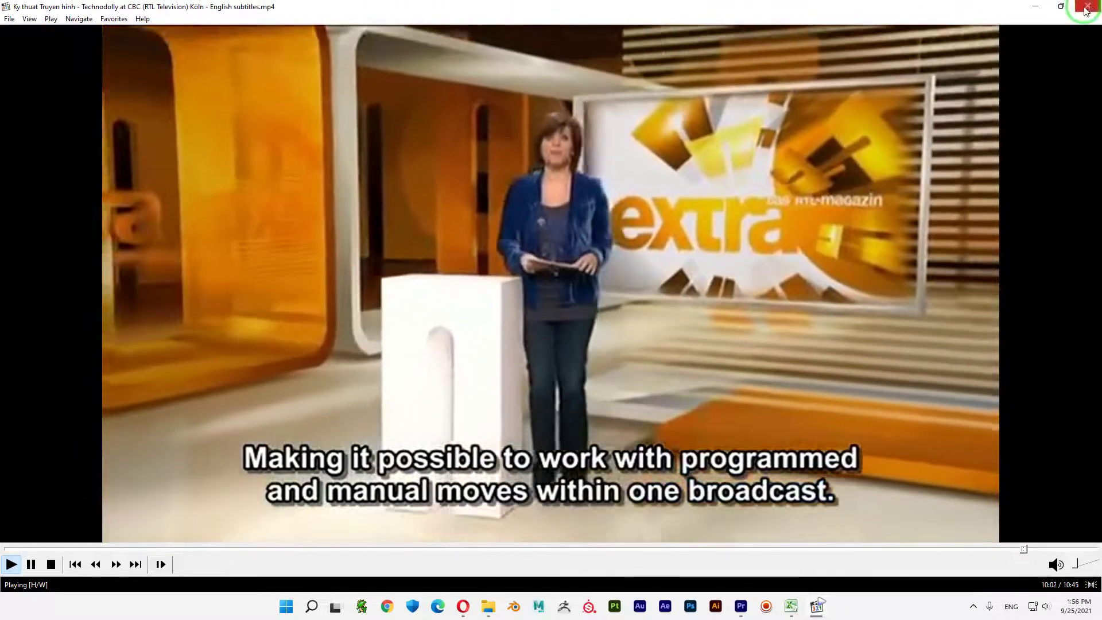
pyautogui.click(1088, 7)
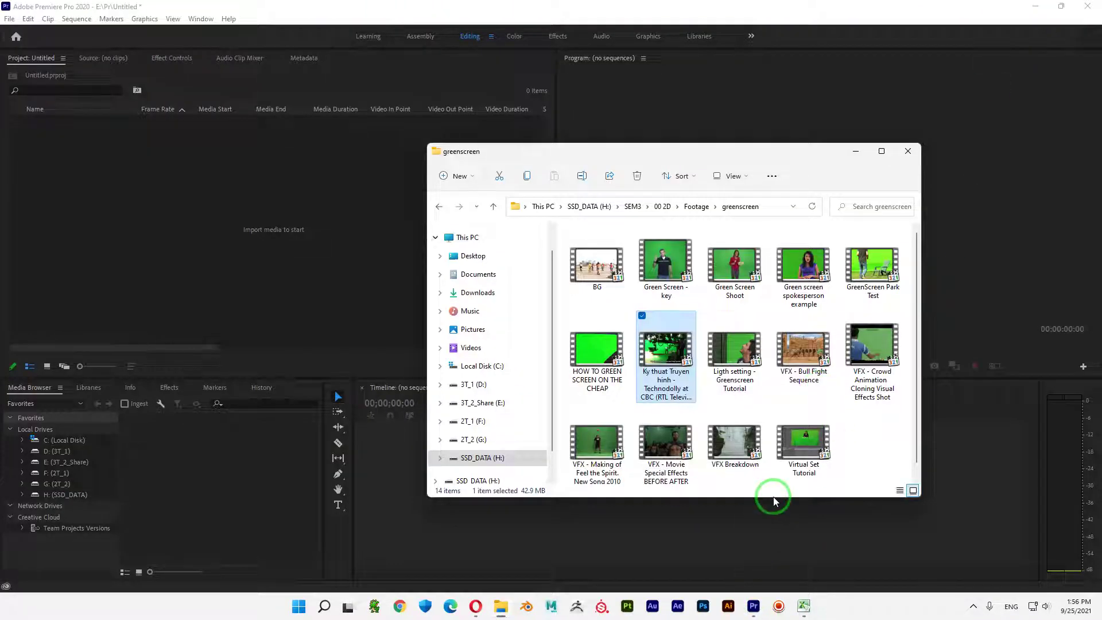
# - Open the "VFX - Making of Feel the Spirit" video from the greenscreen folder and review its green-screen crowd shots and composited ending
pyautogui.doubleClick(592, 445)
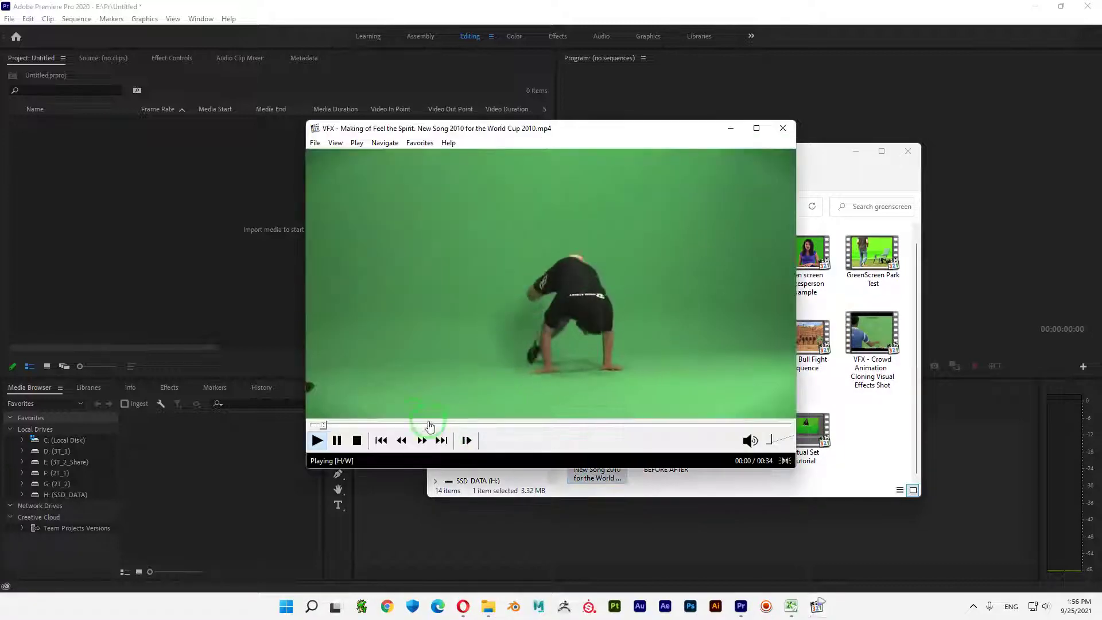
pyautogui.click(532, 424)
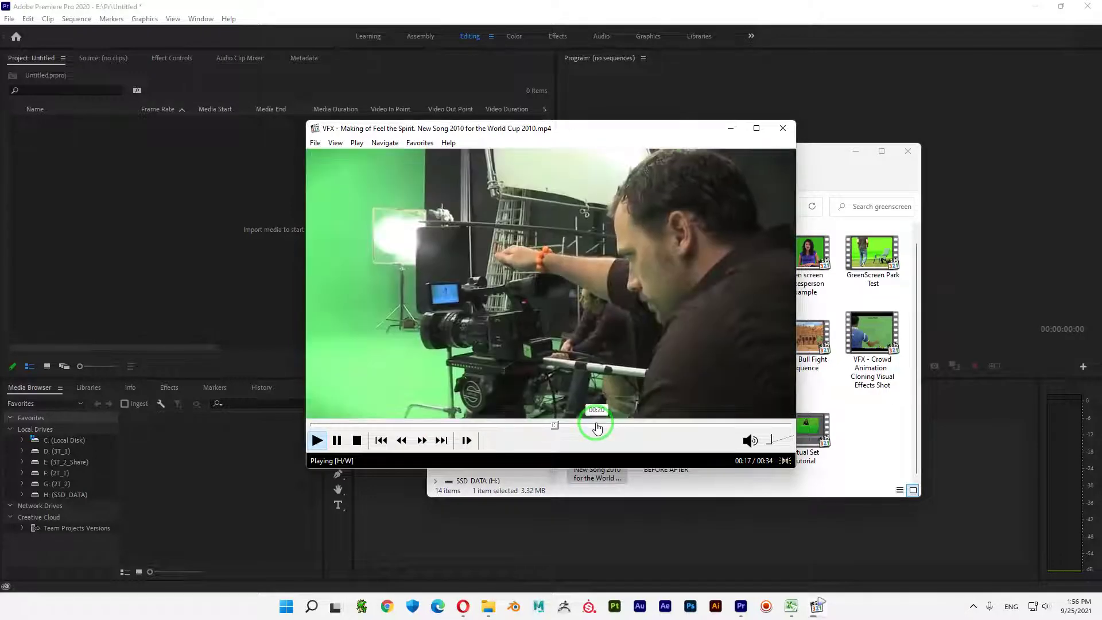
pyautogui.click(603, 426)
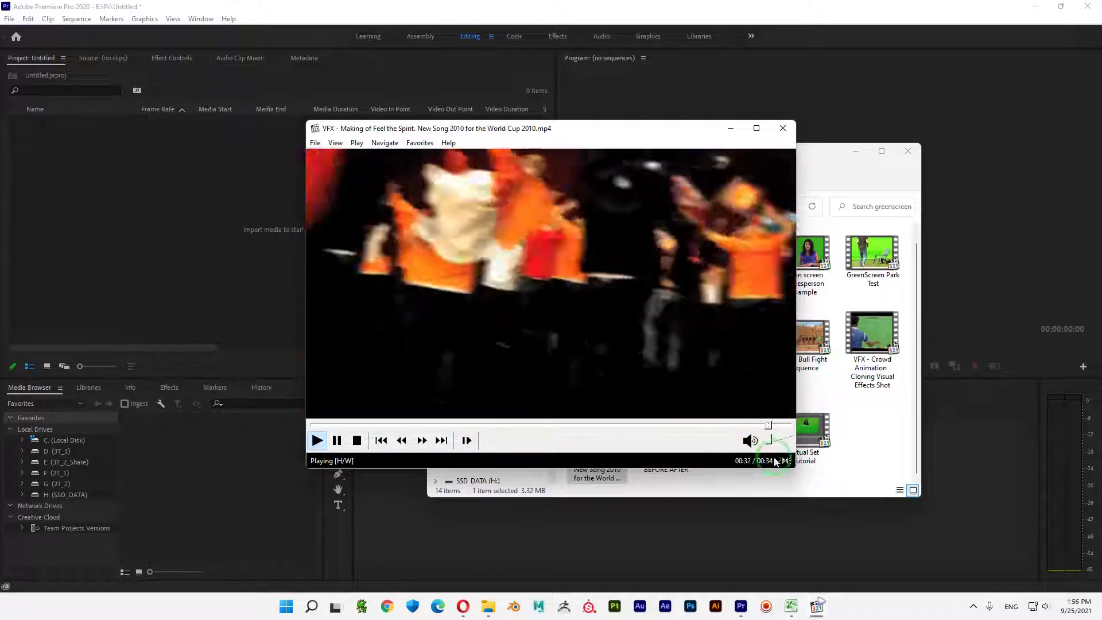
pyautogui.click(749, 426)
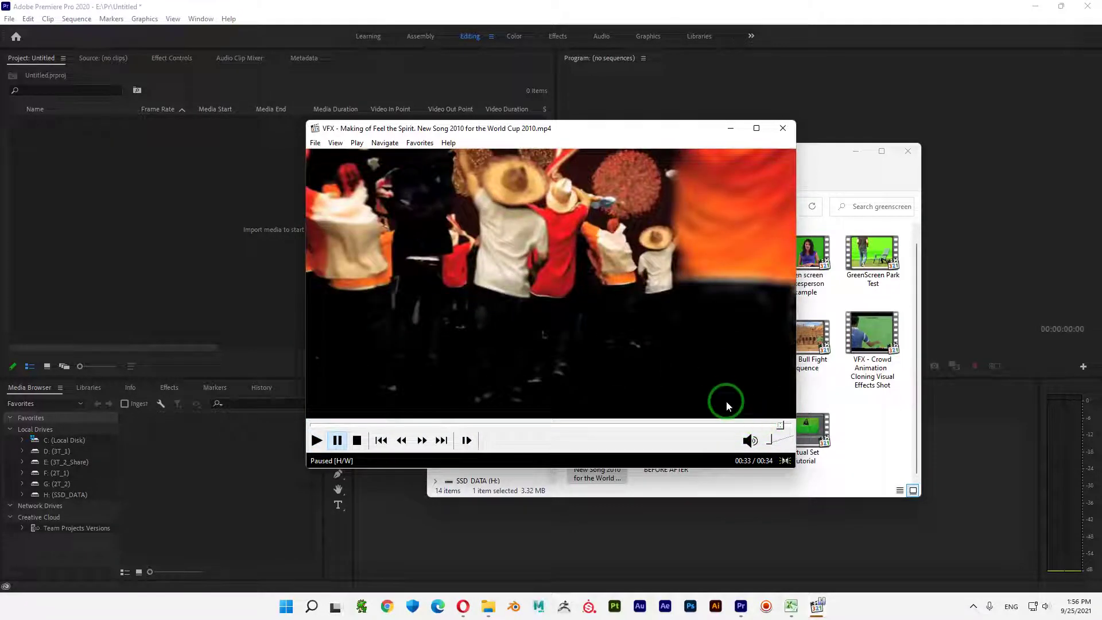
pyautogui.click(687, 427)
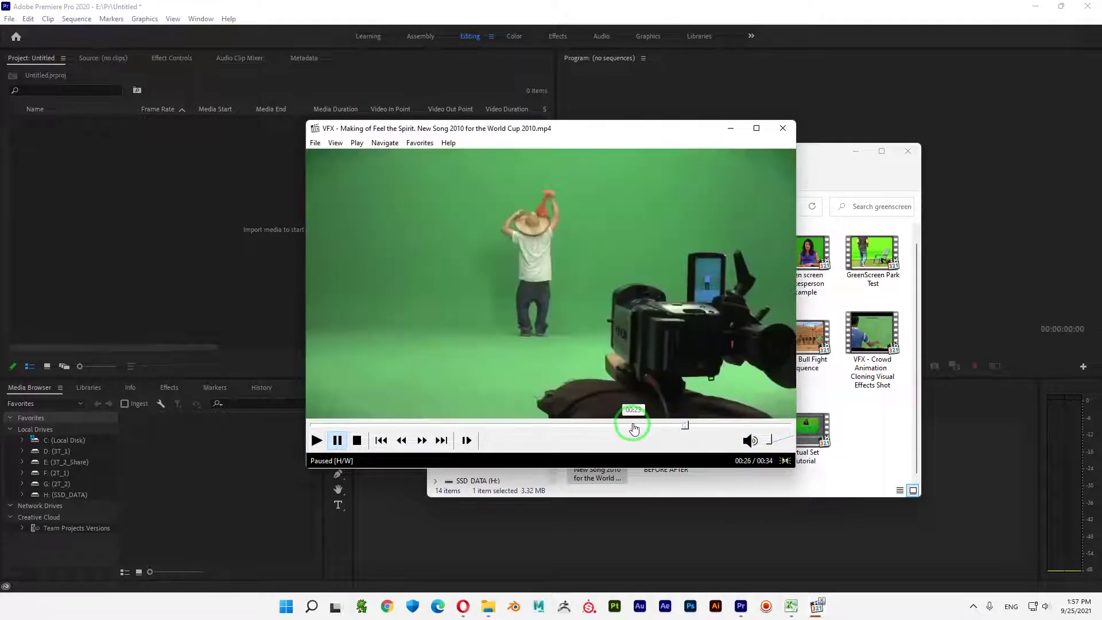
pyautogui.click(632, 427)
pyautogui.click(589, 428)
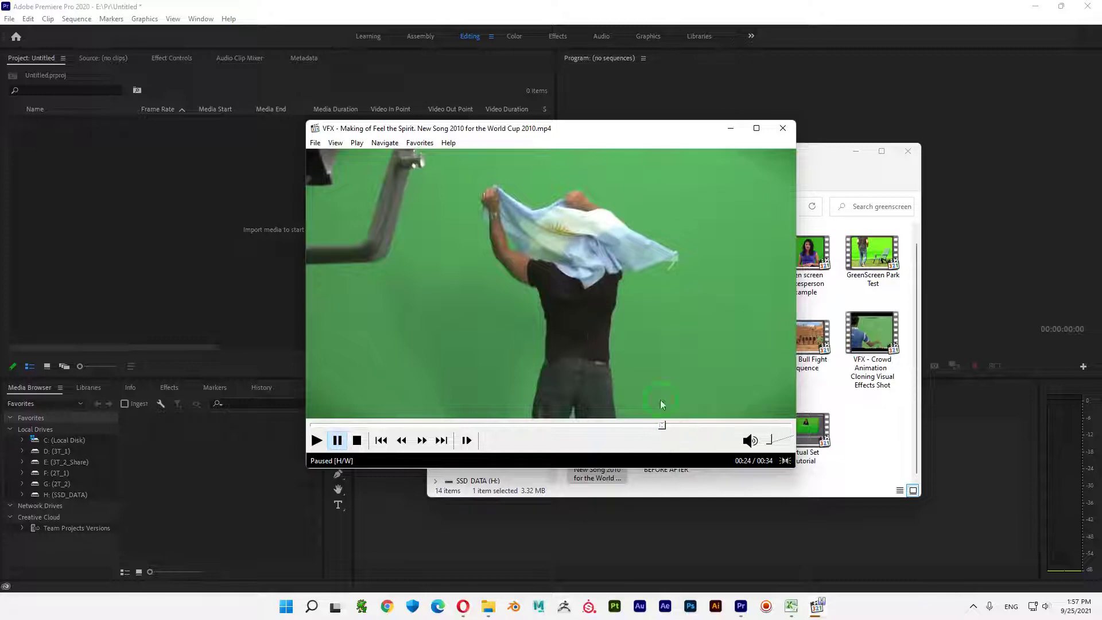
pyautogui.click(692, 425)
pyautogui.click(720, 425)
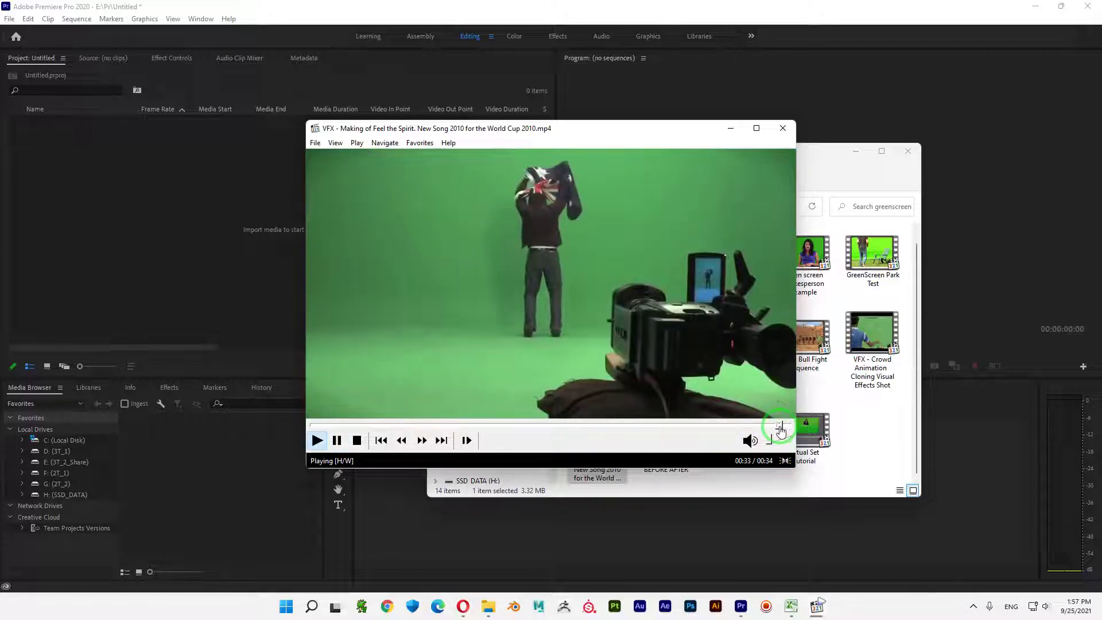
# - Compare the ball-juggling green-screen shots with the composited silhouettes around 00:07 to 00:10, then close the video
pyautogui.click(437, 425)
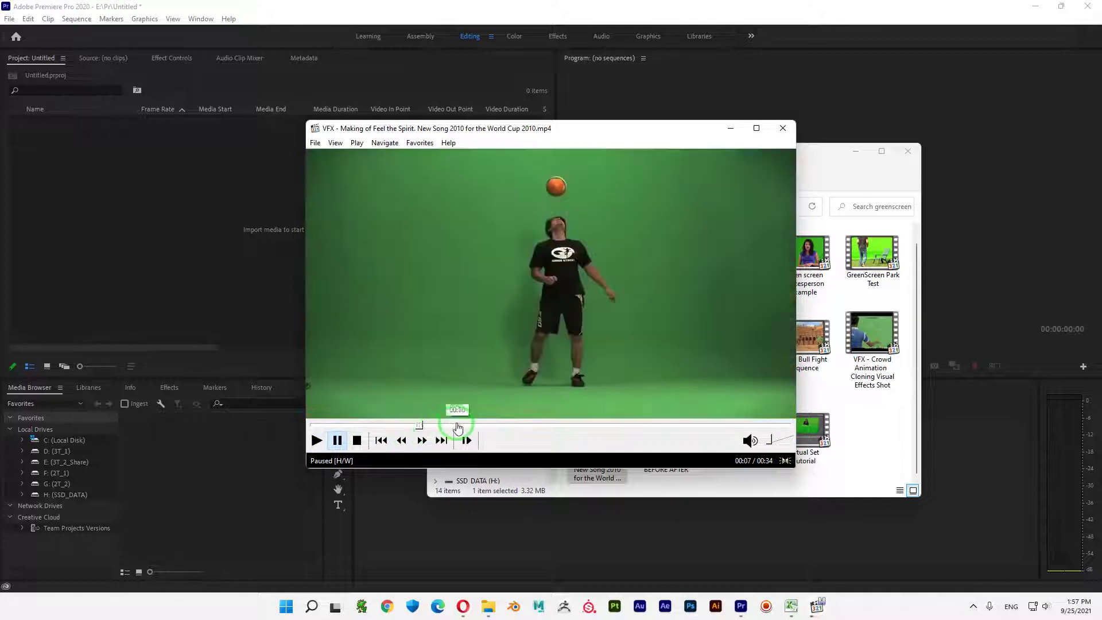
pyautogui.click(502, 425)
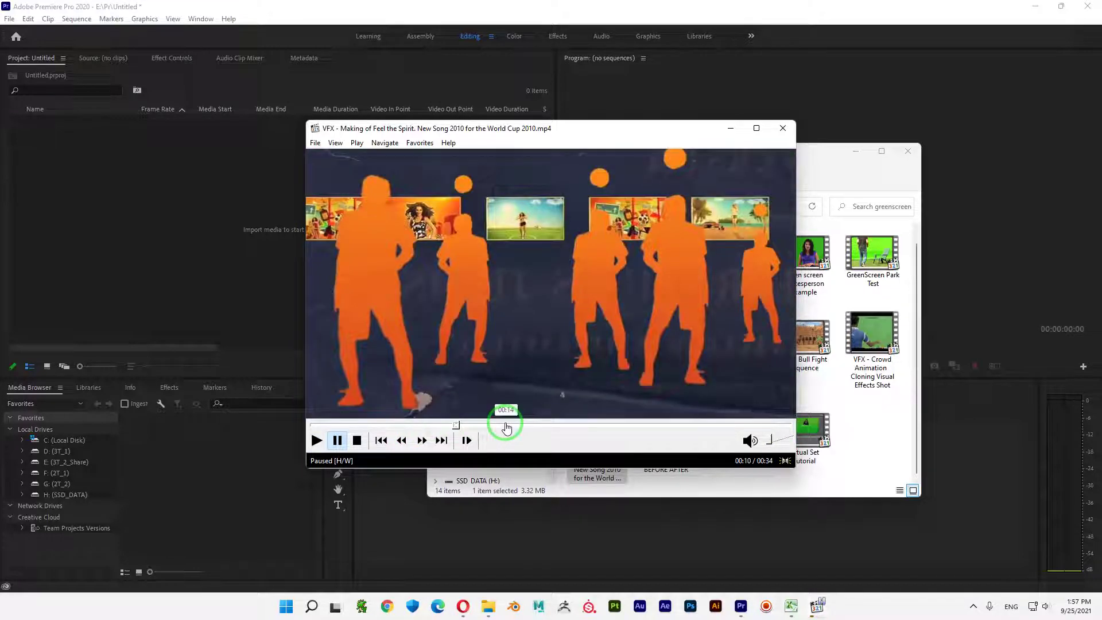
pyautogui.click(445, 425)
pyautogui.click(439, 425)
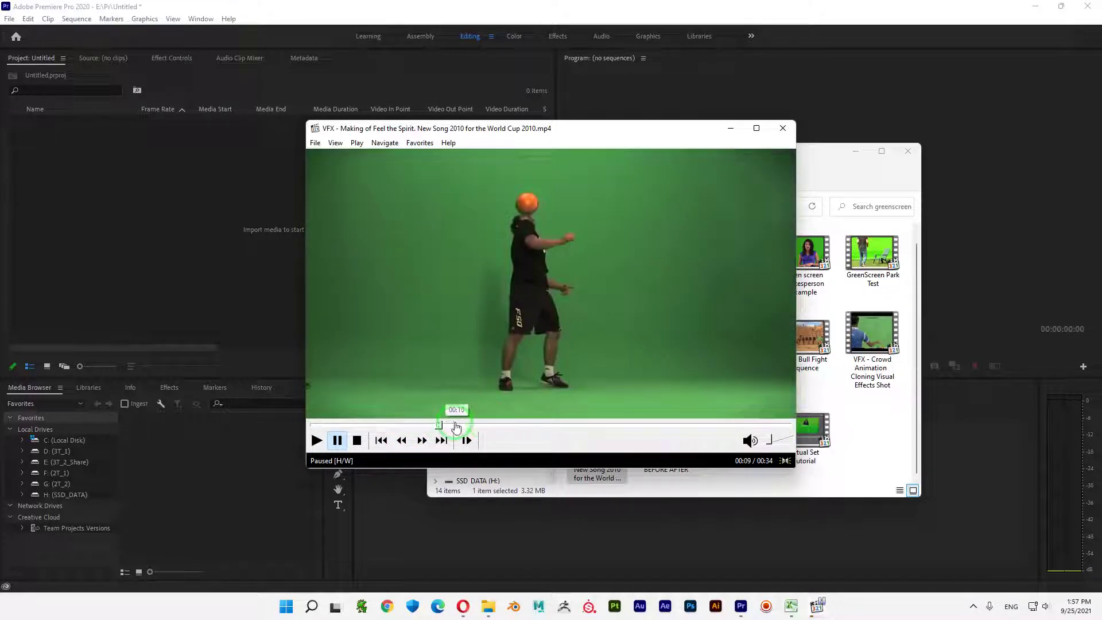
pyautogui.click(459, 426)
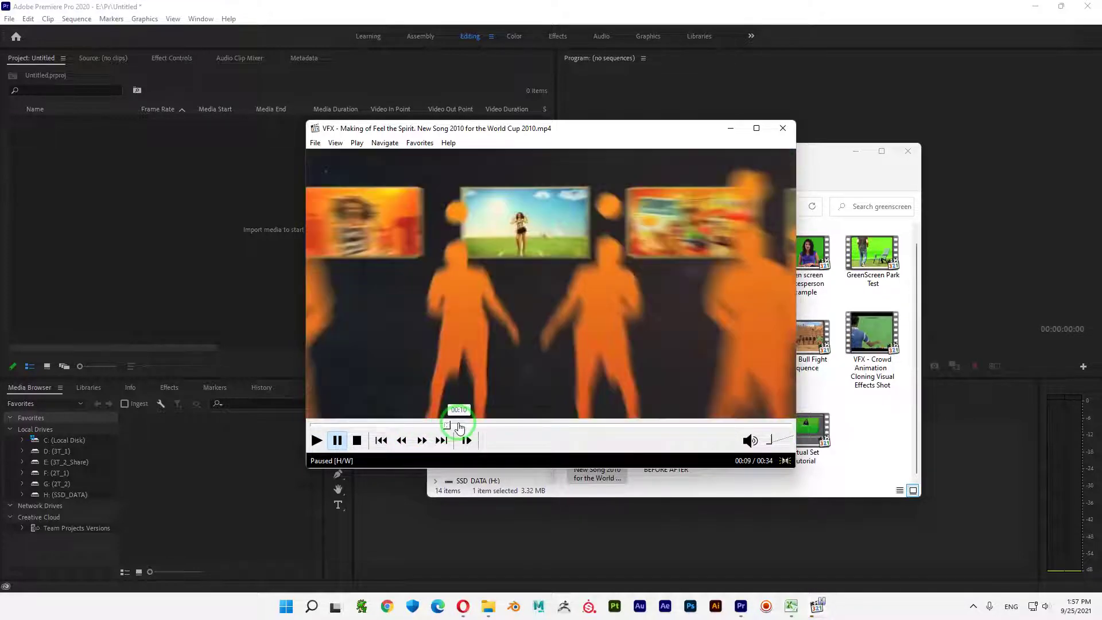
pyautogui.click(781, 128)
# - Open the "VFX - Movie Special Effects BEFORE AFTER" video, skim its before-and-after shots up to about 02:40, and close it
pyautogui.doubleClick(666, 426)
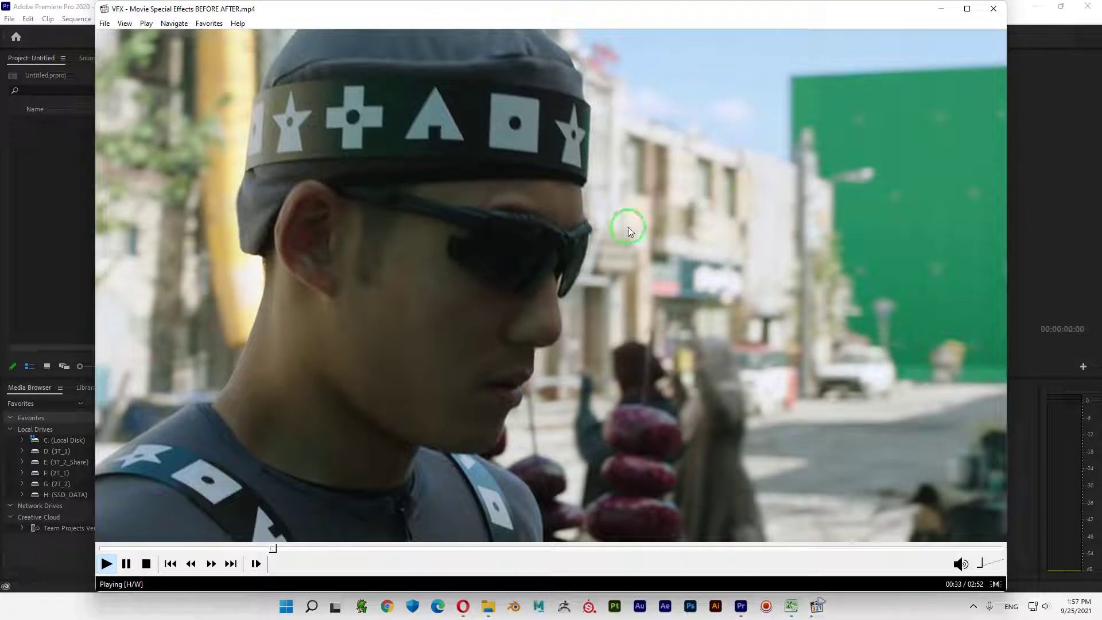
pyautogui.click(516, 549)
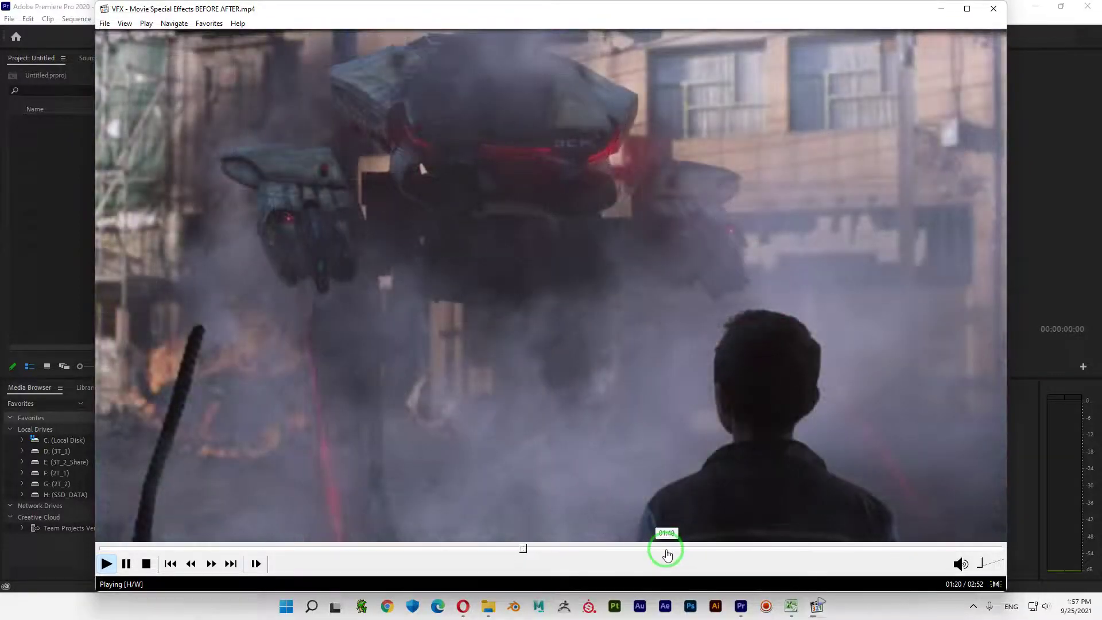
pyautogui.click(659, 549)
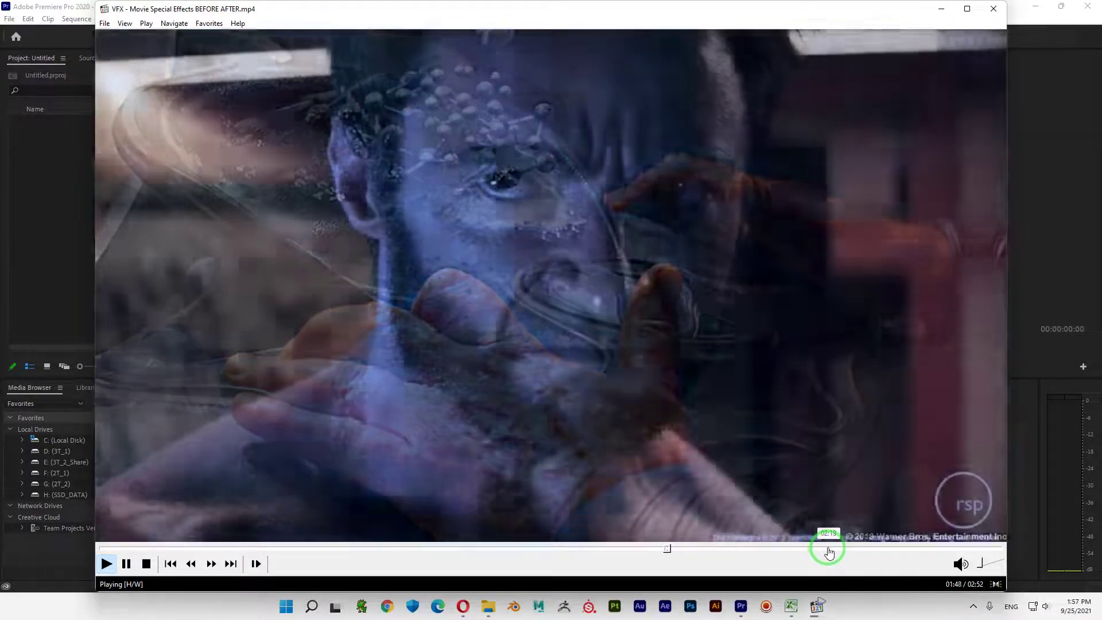
pyautogui.click(829, 549)
pyautogui.click(890, 549)
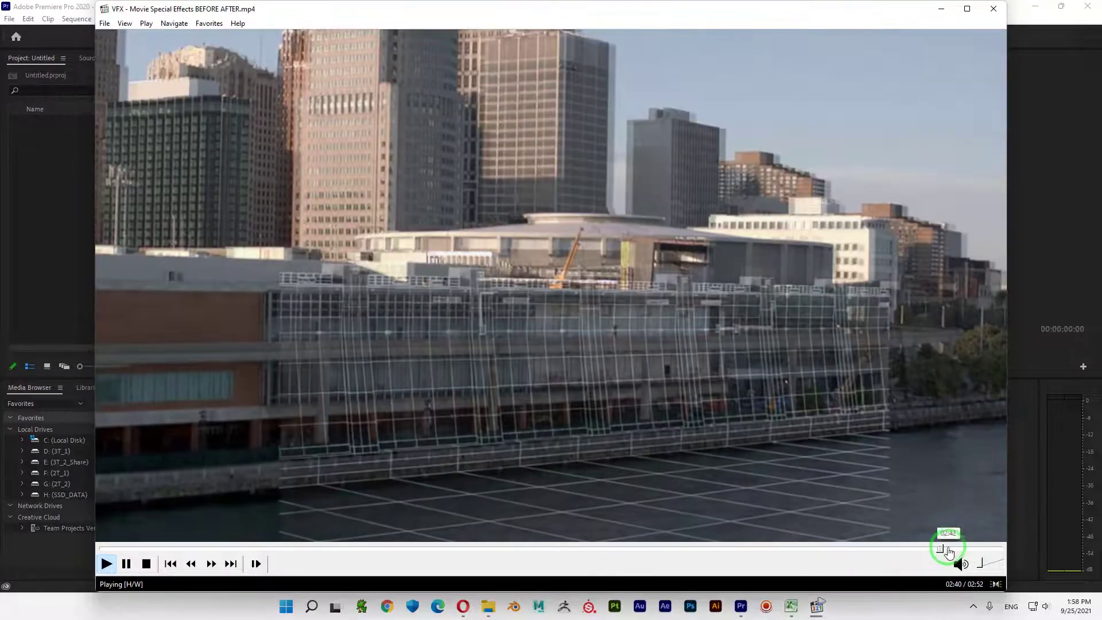
pyautogui.click(998, 13)
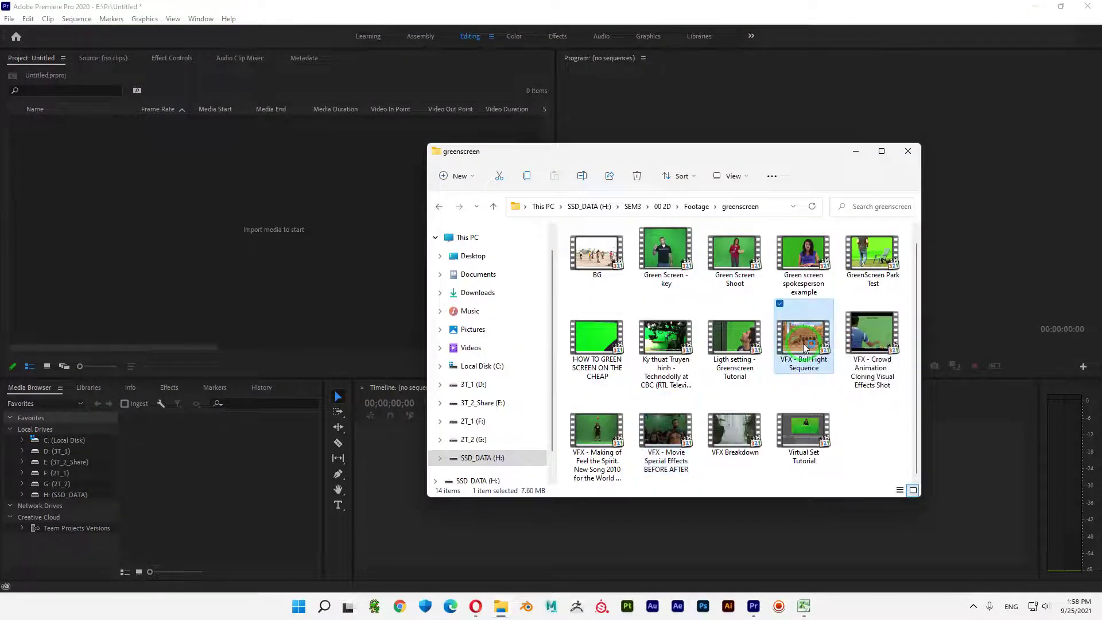
# - Watch the "VFX - Bull Fight Sequence" video maximized from about 00:29, pause it at 01:07, and close it
pyautogui.doubleClick(805, 347)
pyautogui.click(466, 393)
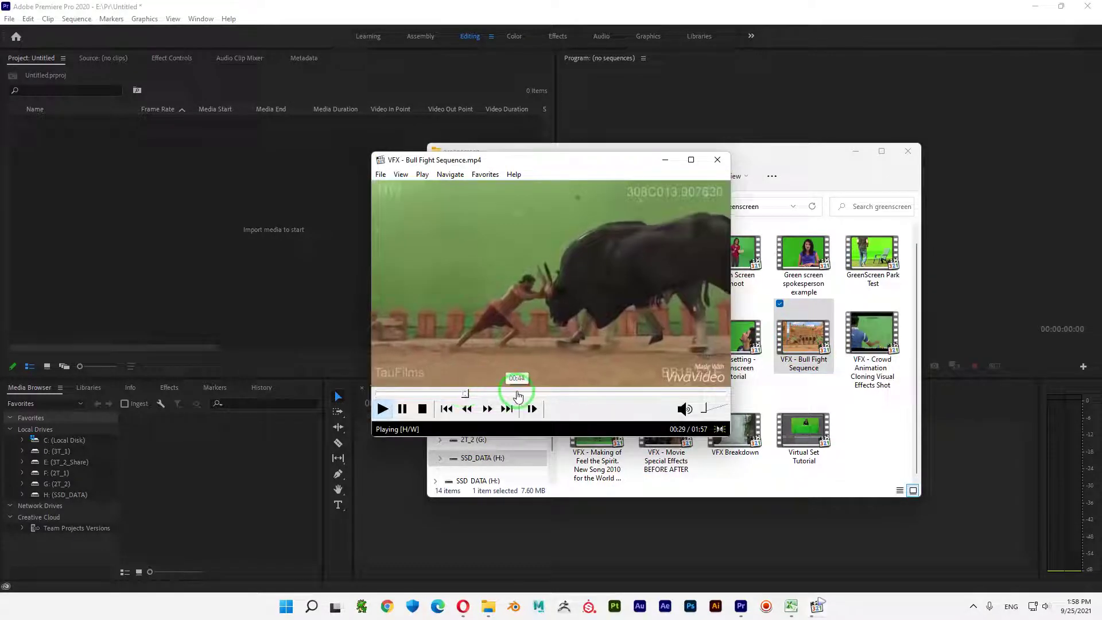
pyautogui.click(691, 162)
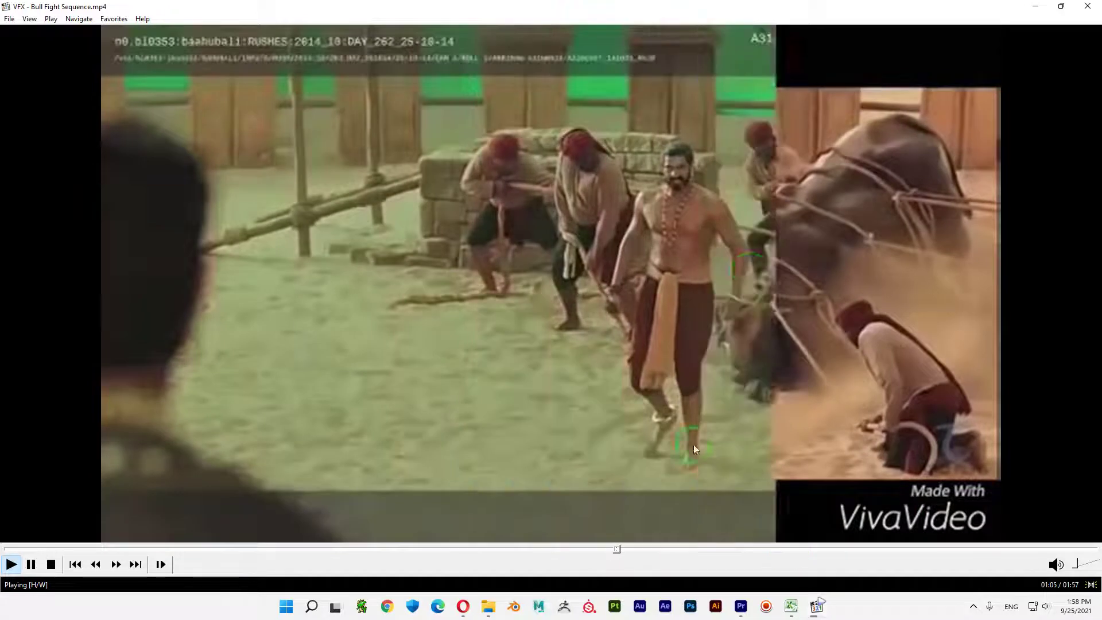
pyautogui.click(782, 321)
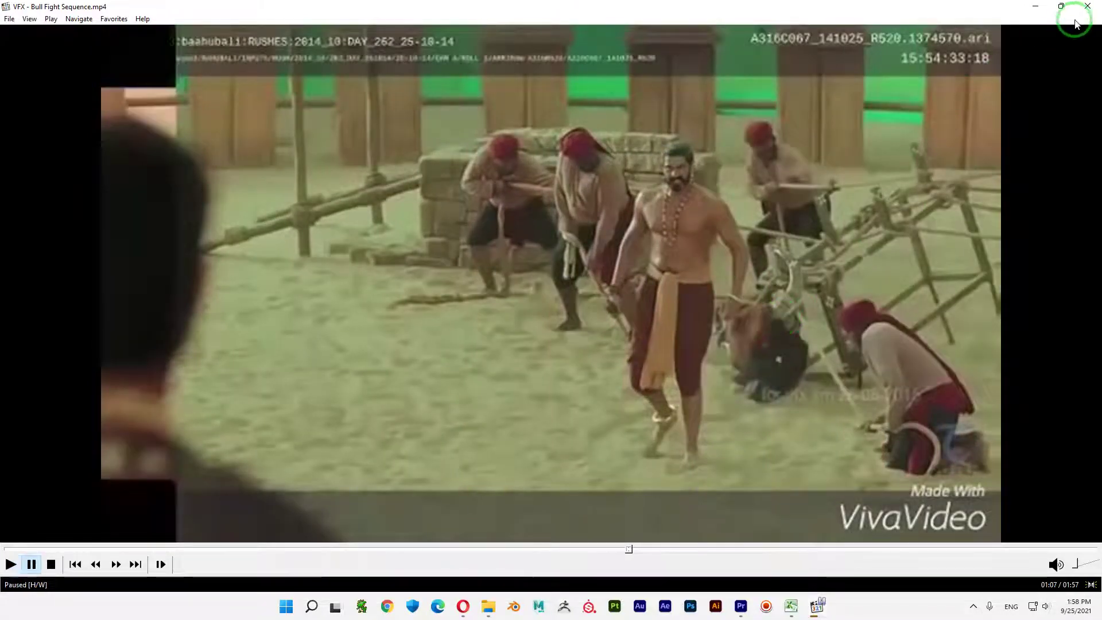
pyautogui.click(1087, 7)
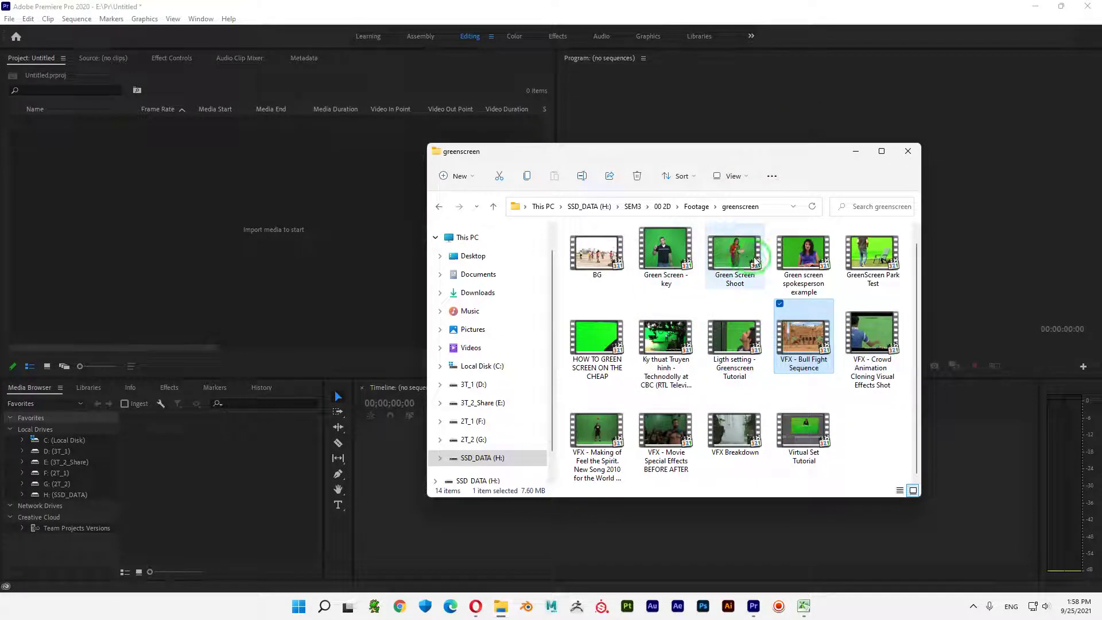
# - Open the "Green Screen - key" video, skim through its keying examples to near the end, and close it
pyautogui.doubleClick(665, 251)
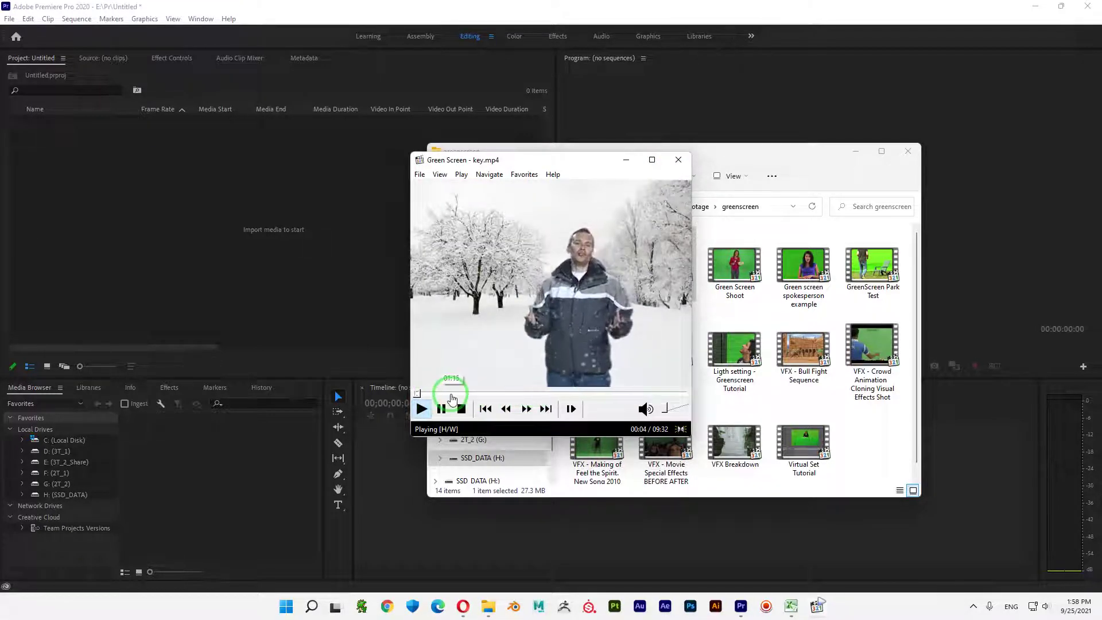
pyautogui.moveTo(435, 395); pyautogui.dragTo(451, 395)
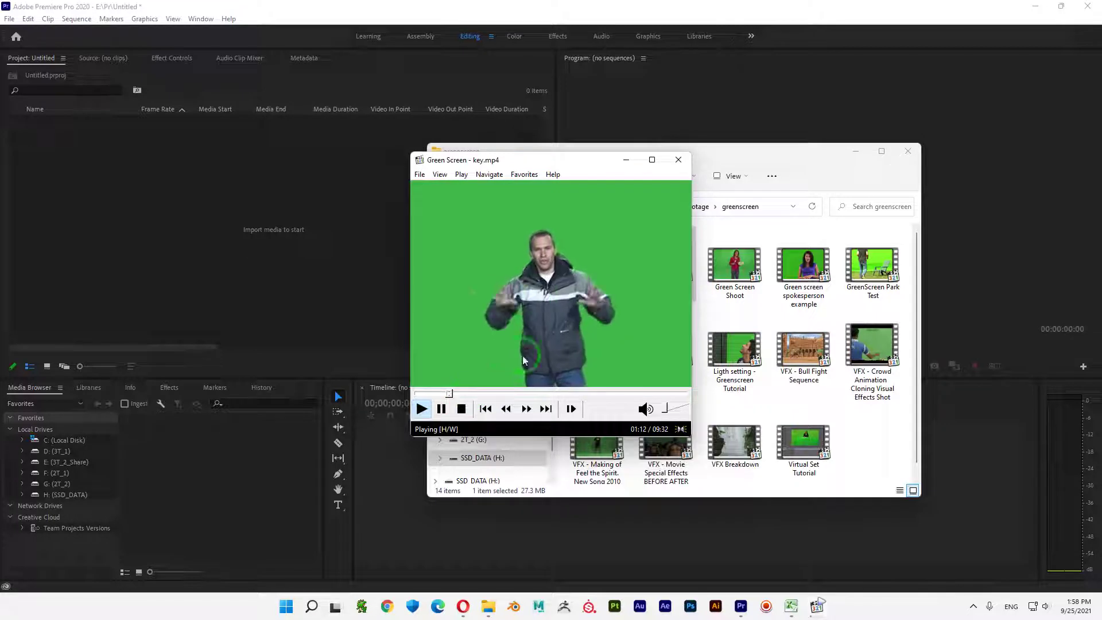
pyautogui.click(482, 396)
pyautogui.click(505, 396)
pyautogui.click(527, 396)
pyautogui.click(546, 396)
pyautogui.click(600, 395)
pyautogui.click(643, 394)
pyautogui.click(683, 162)
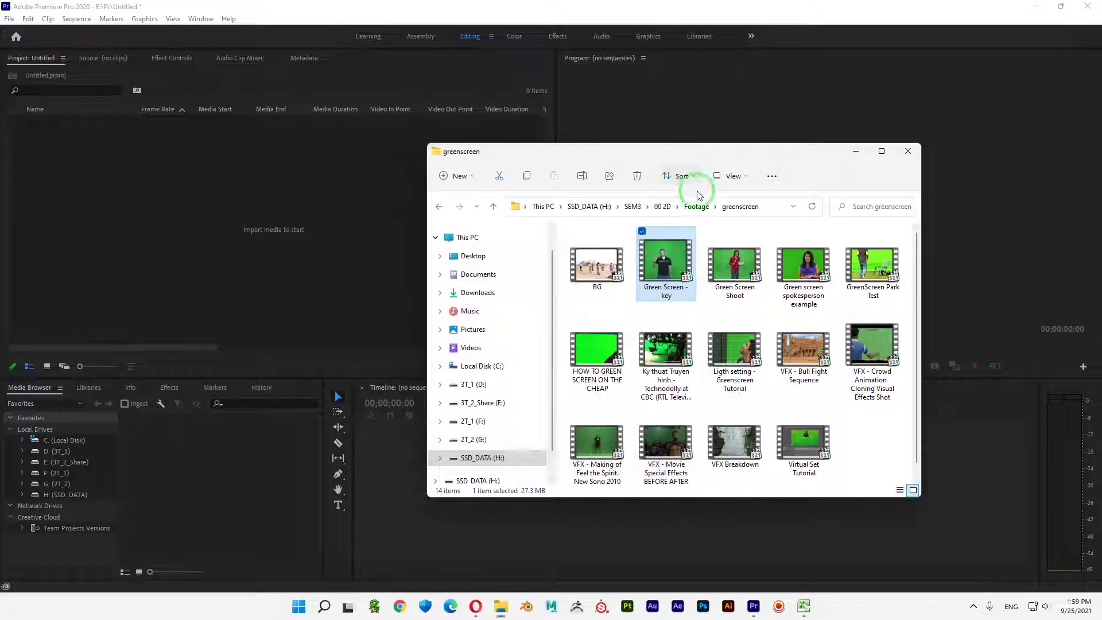
# - Open the "Green Screen Shoot" video, skim its presenter shots to past 07:17, and close it
pyautogui.doubleClick(735, 278)
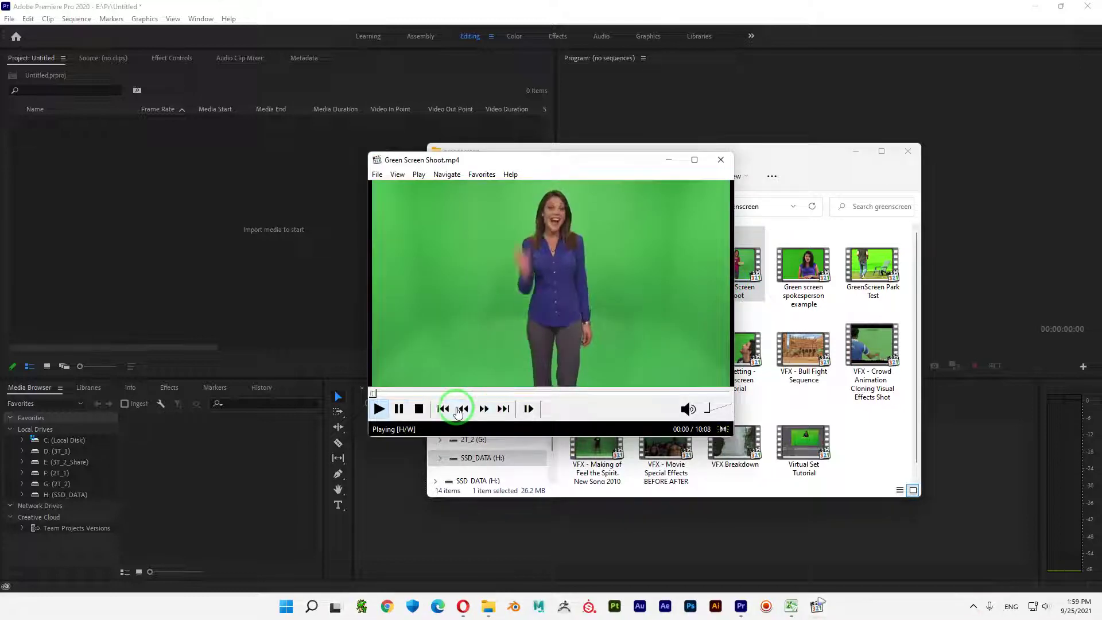
pyautogui.click(466, 393)
pyautogui.click(541, 393)
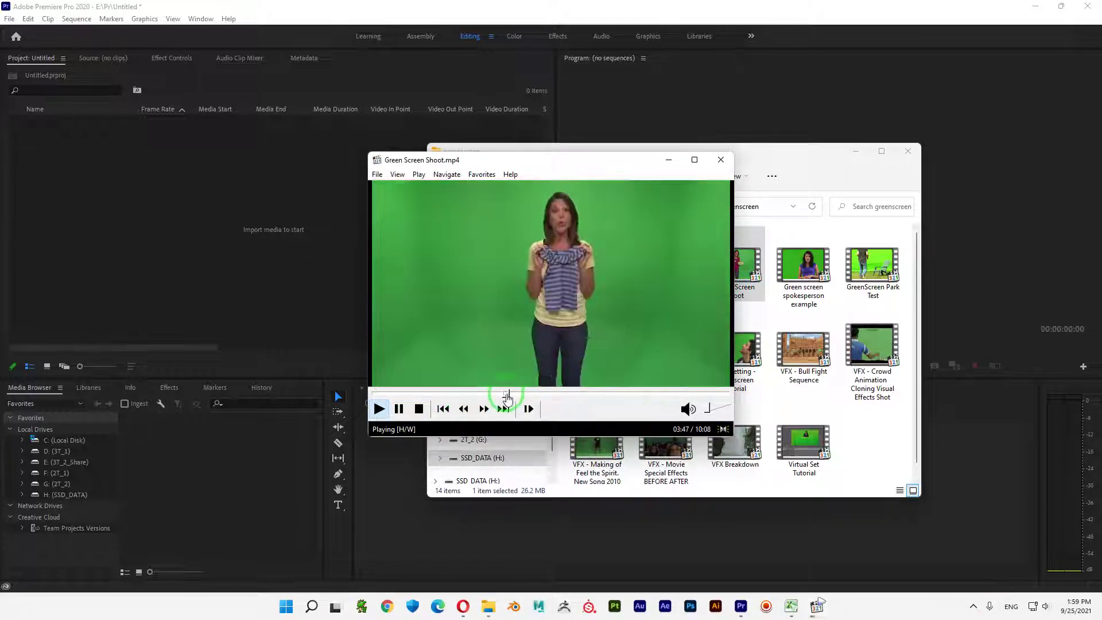
pyautogui.click(592, 397)
pyautogui.click(629, 393)
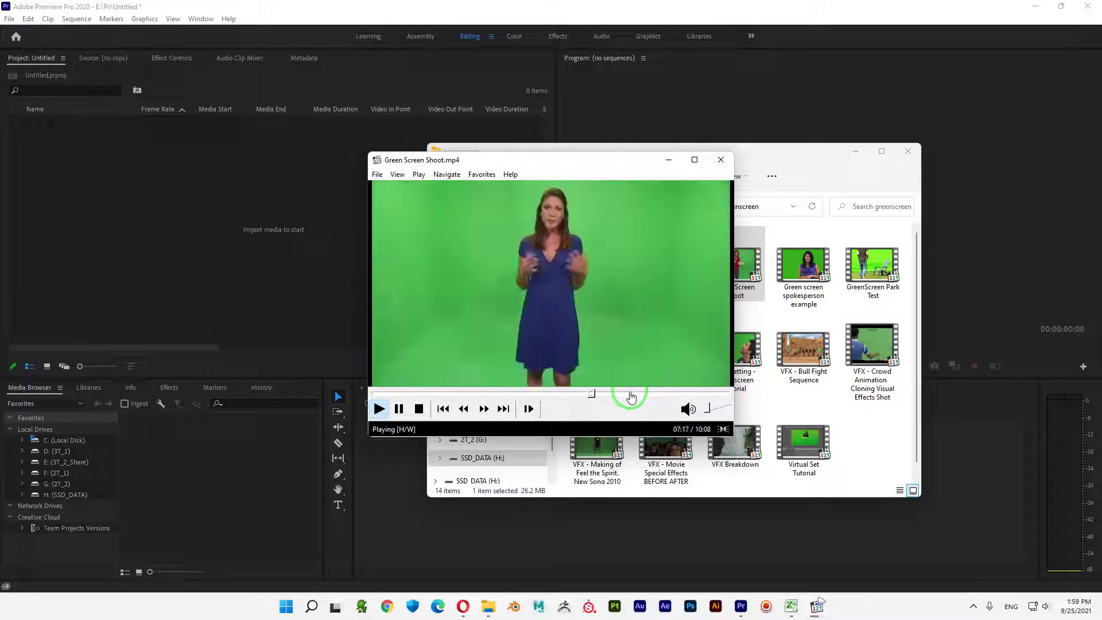
pyautogui.click(720, 159)
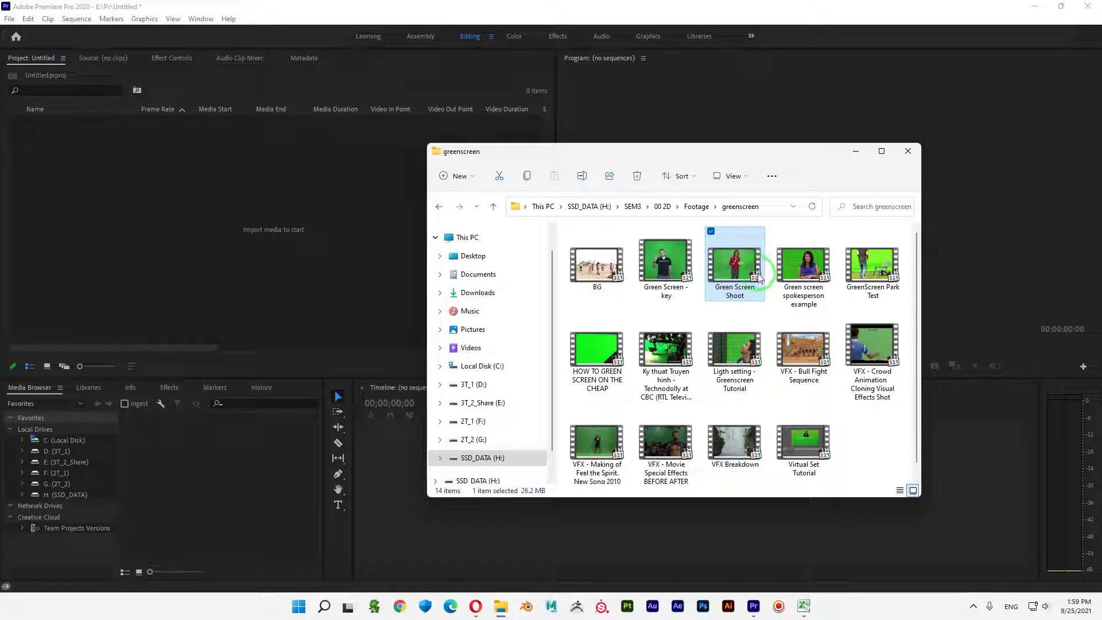
# - Import the "Green screen spokesperson example" and "BG" videos from the greenscreen folder into the project, then minimize the folder window
pyautogui.moveTo(799, 277); pyautogui.dragTo(93, 246)
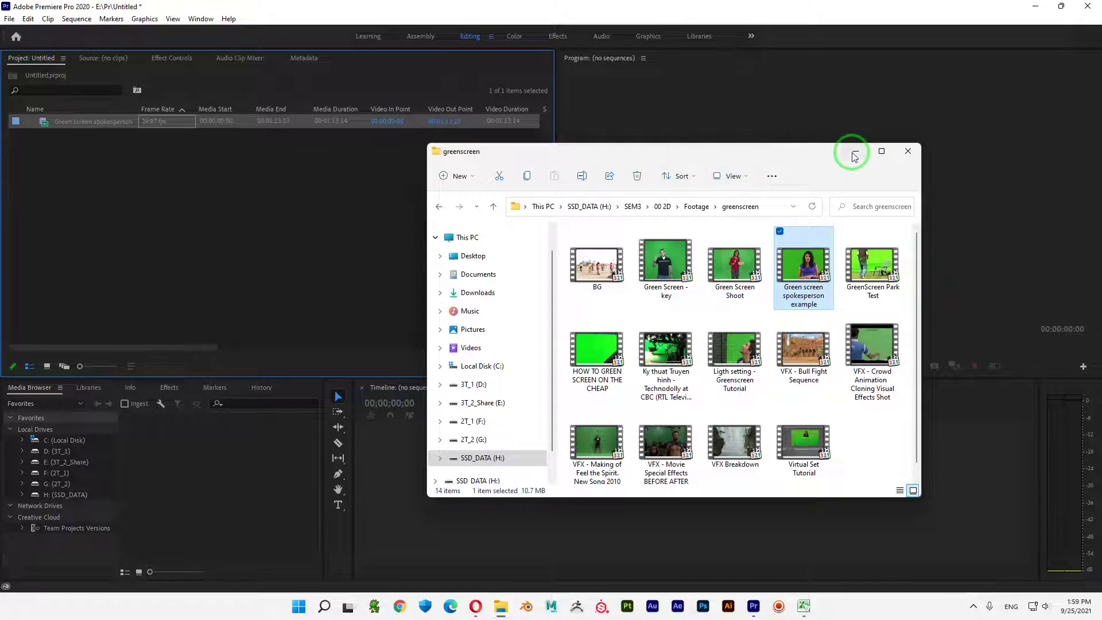
pyautogui.click(652, 288)
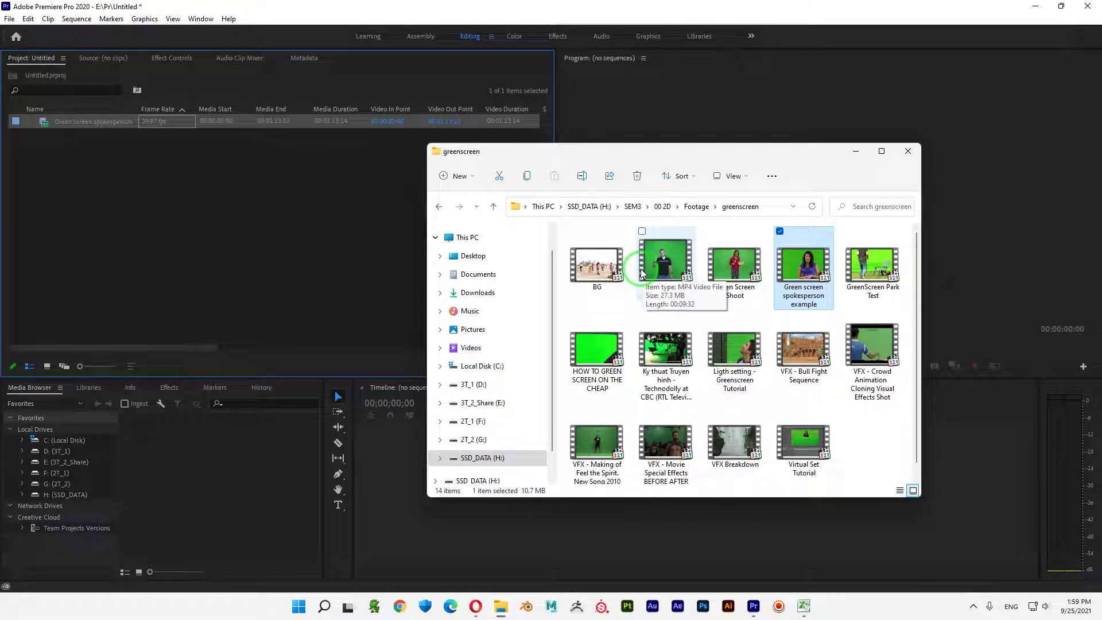
pyautogui.moveTo(592, 273); pyautogui.dragTo(156, 243)
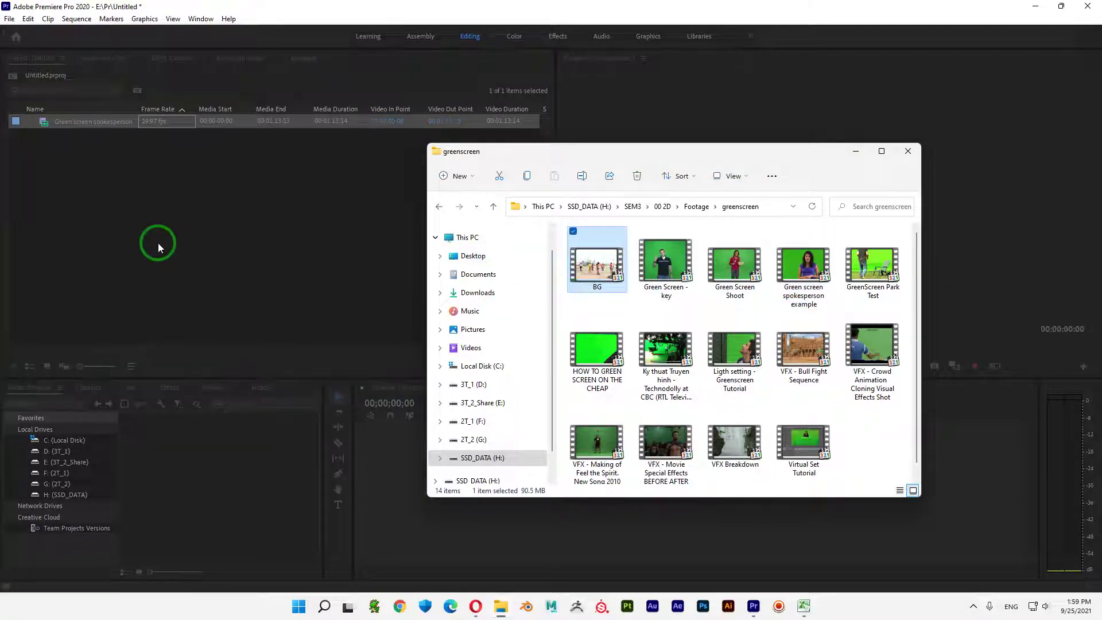
pyautogui.click(855, 155)
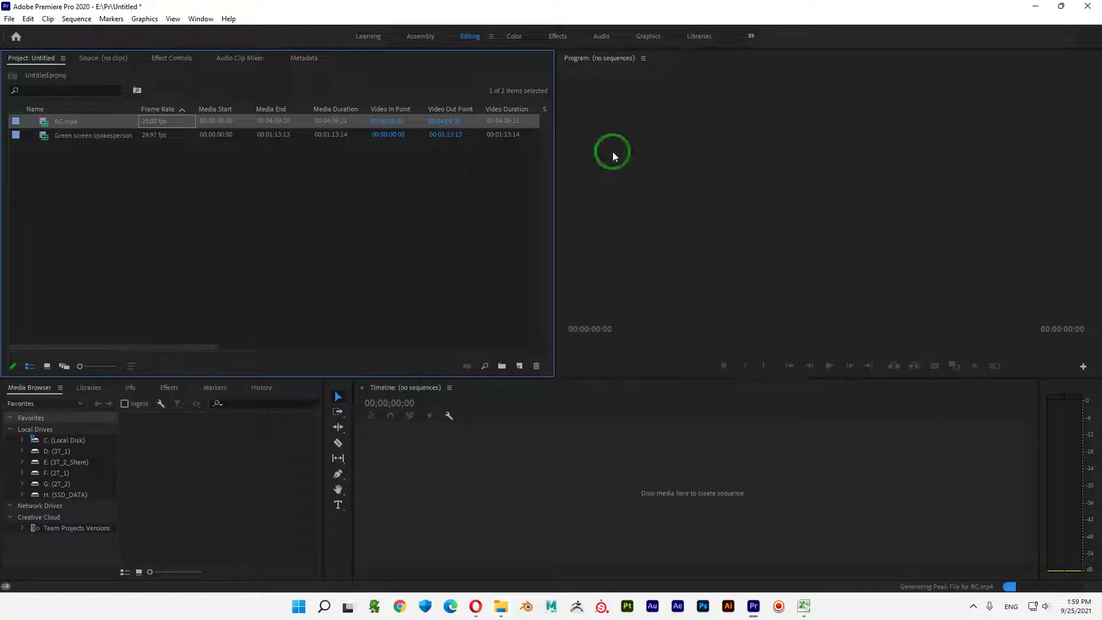
pyautogui.click(111, 192)
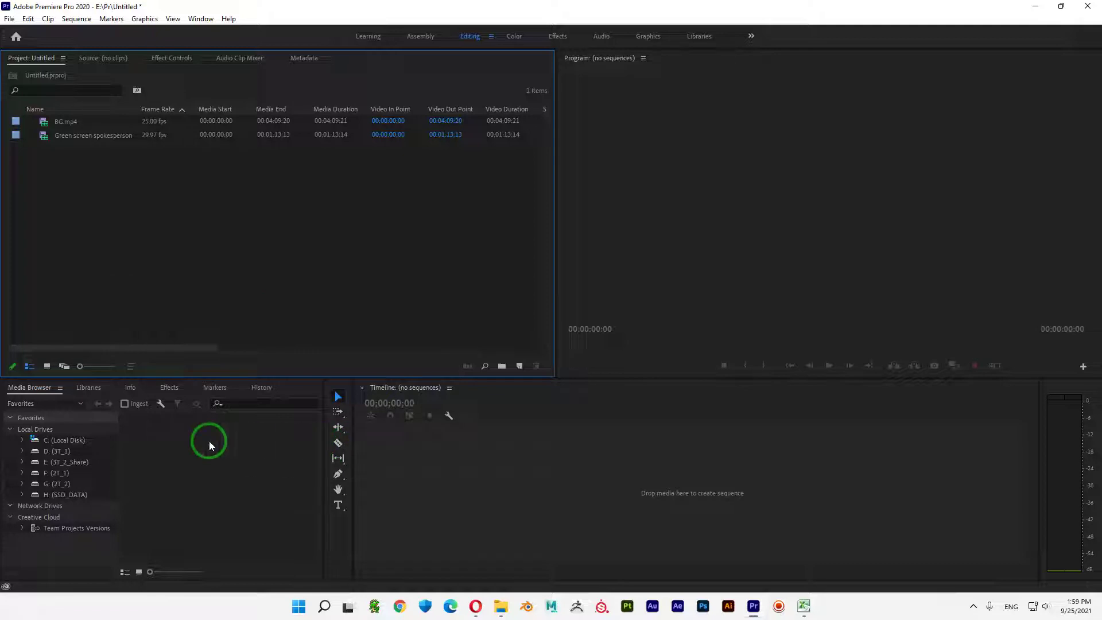
# - Close the Media Browser and Libraries panels
pyautogui.rightClick(33, 389)
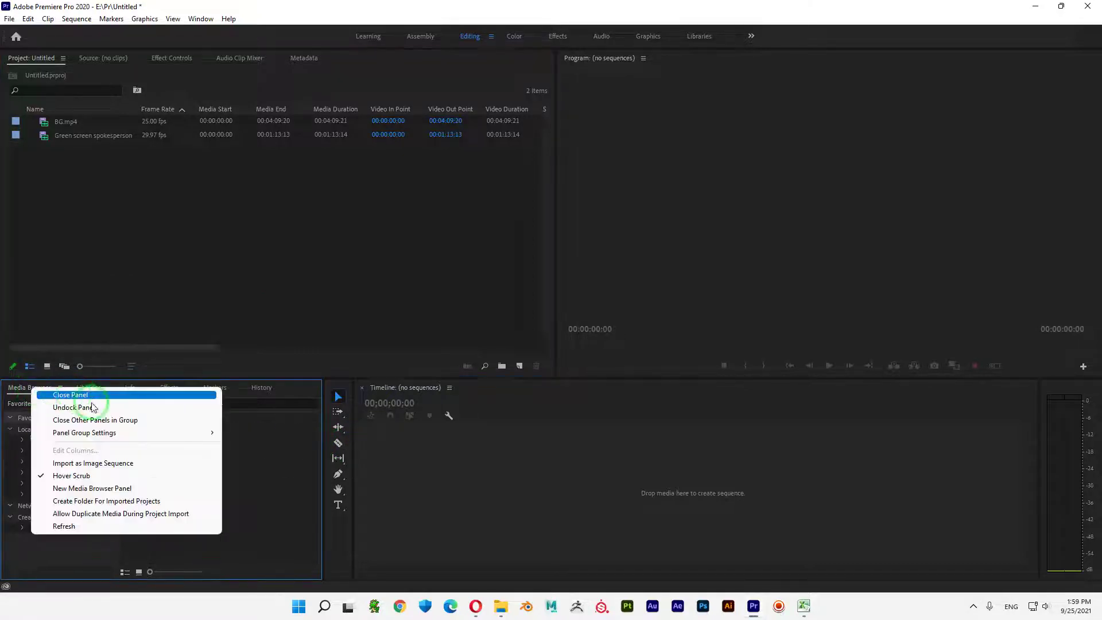
pyautogui.click(123, 395)
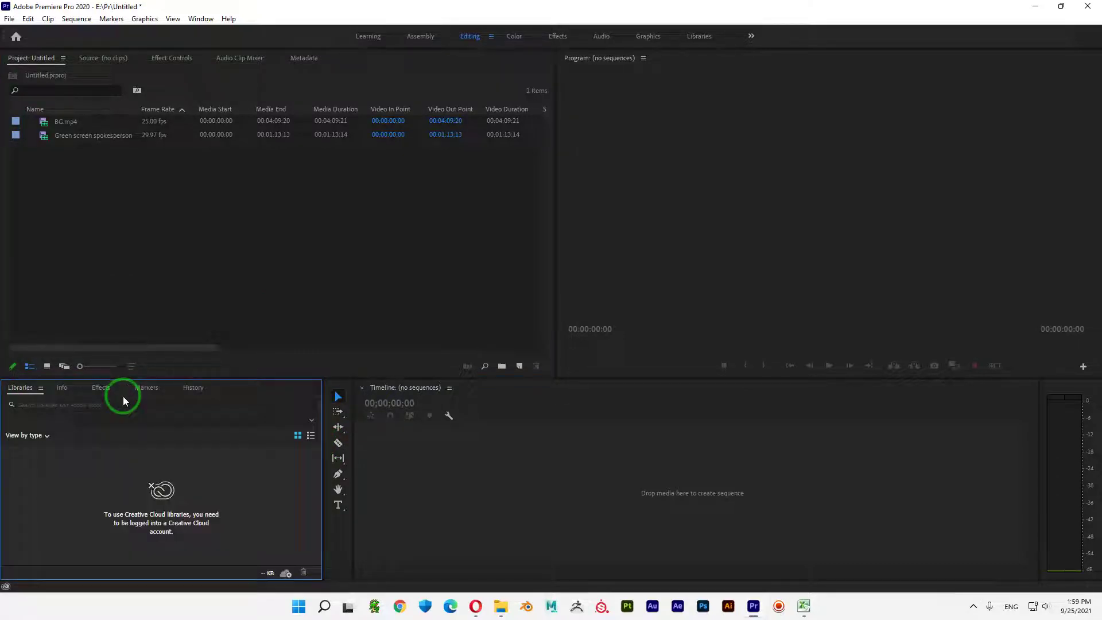
pyautogui.rightClick(20, 388)
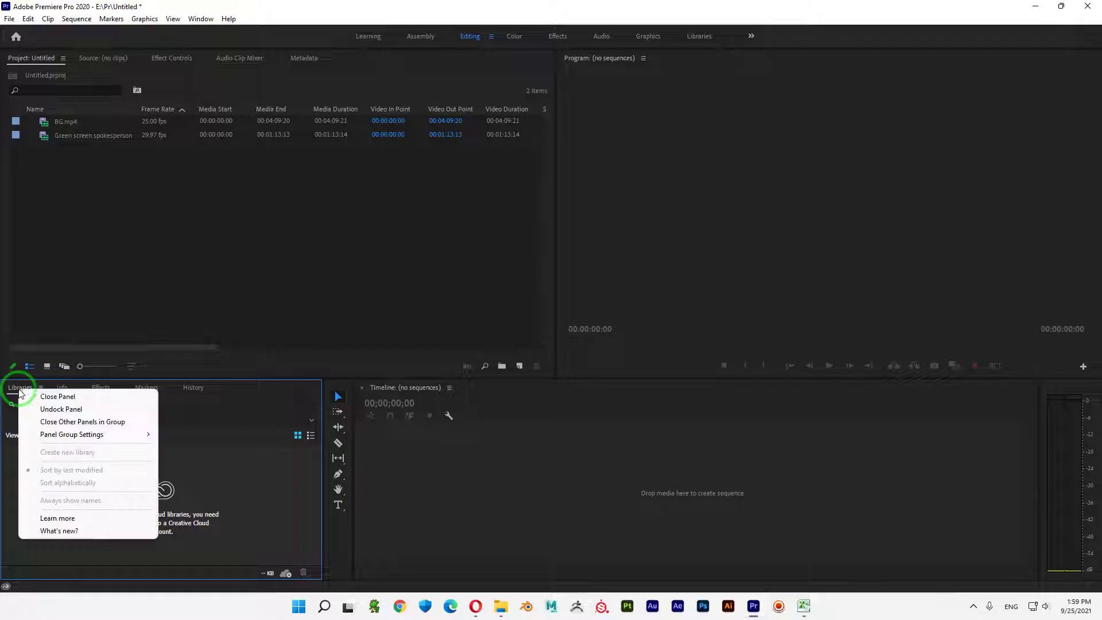
pyautogui.click(78, 398)
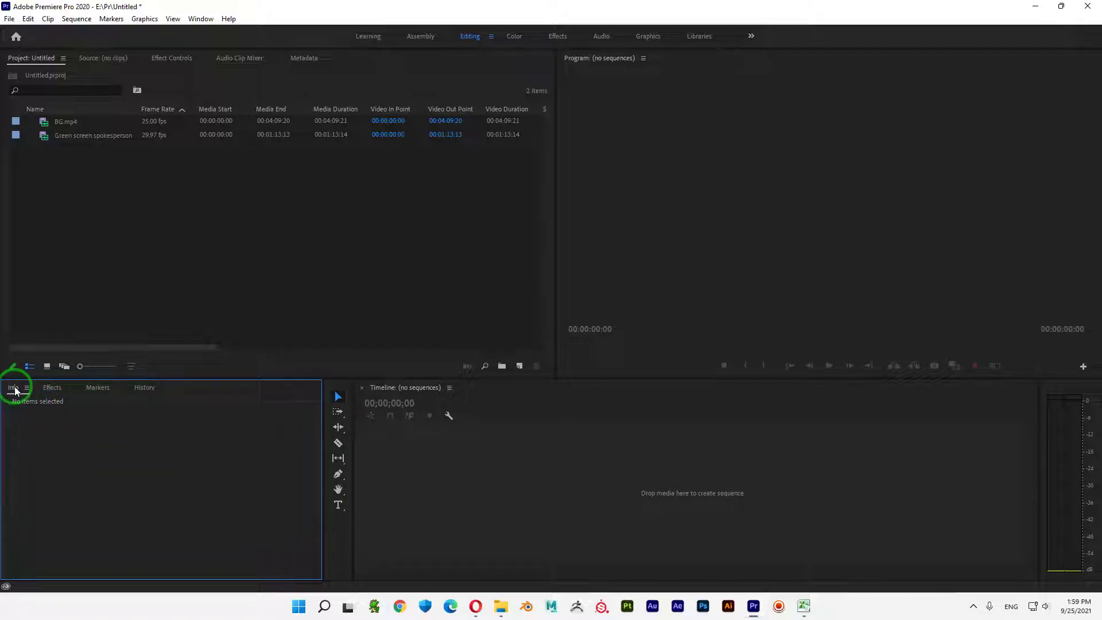
# - Create a new sequence from the custom FullHD preset, keeping the suggested name Sequence 02
pyautogui.rightClick(178, 181)
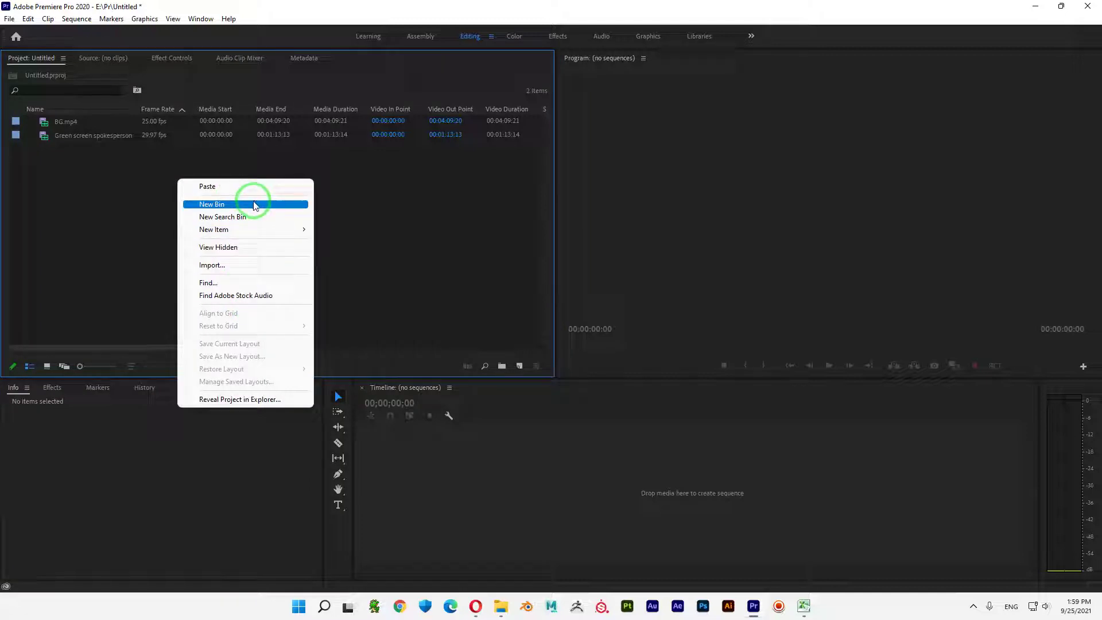
pyautogui.moveTo(253, 229)
pyautogui.click(357, 229)
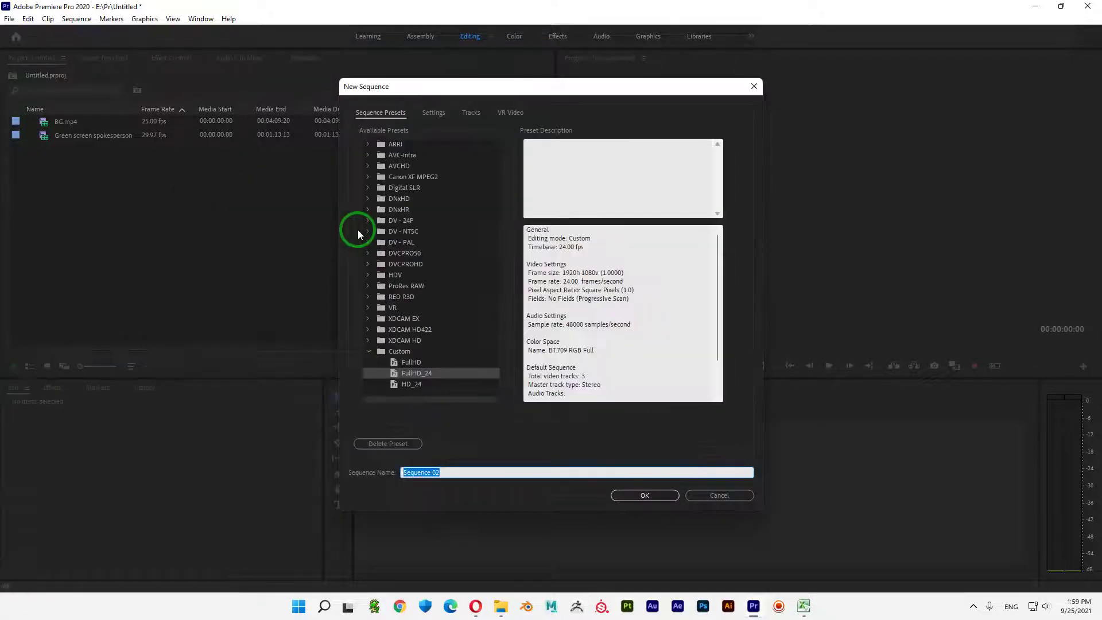
pyautogui.click(457, 388)
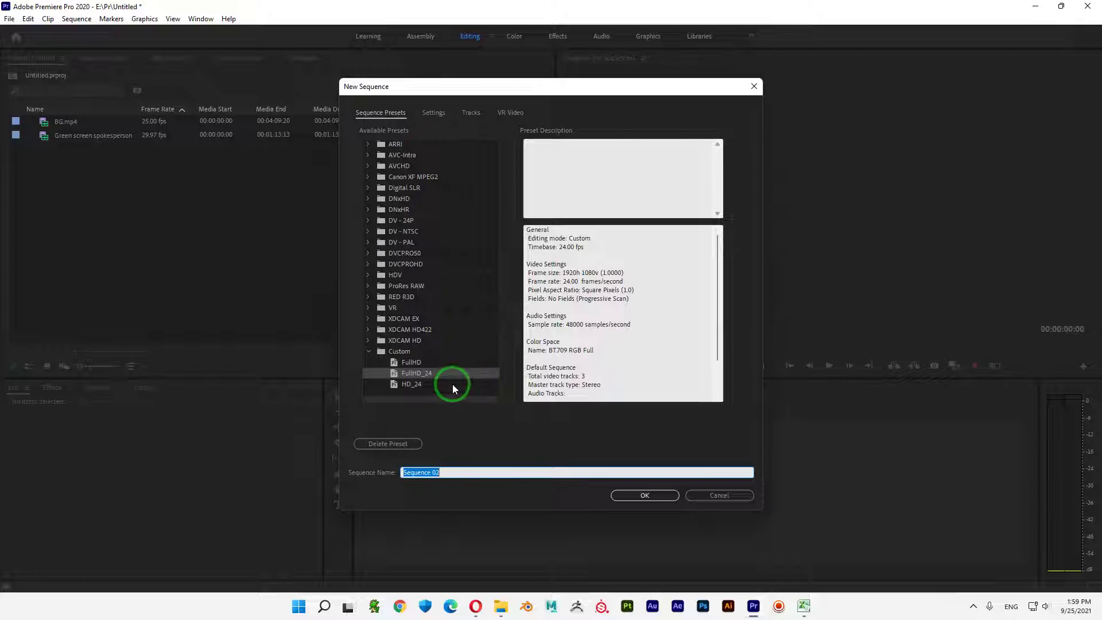
pyautogui.click(427, 362)
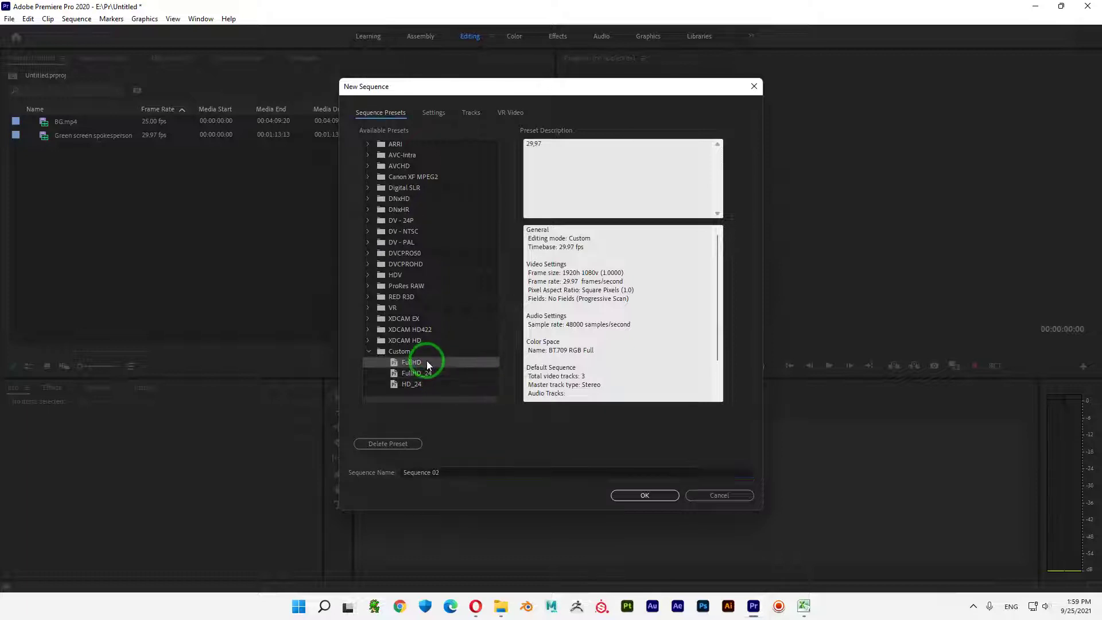
pyautogui.click(644, 495)
pyautogui.moveTo(88, 149); pyautogui.dragTo(74, 199)
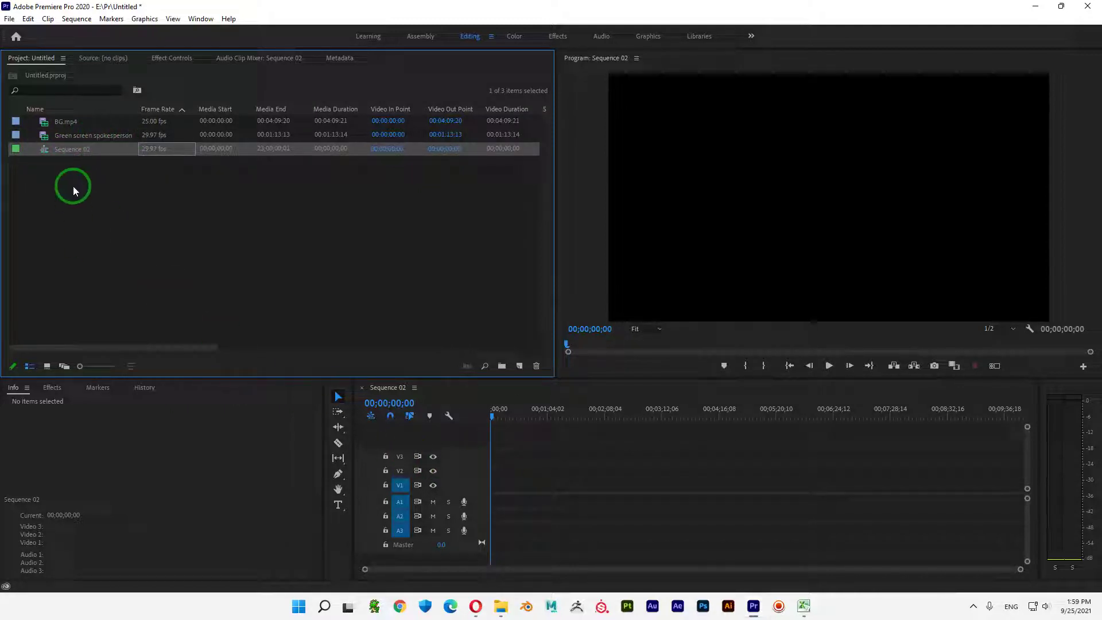
# - Place the green screen spokesperson clip at the start of track V1, keeping the existing sequence settings
pyautogui.click(67, 124)
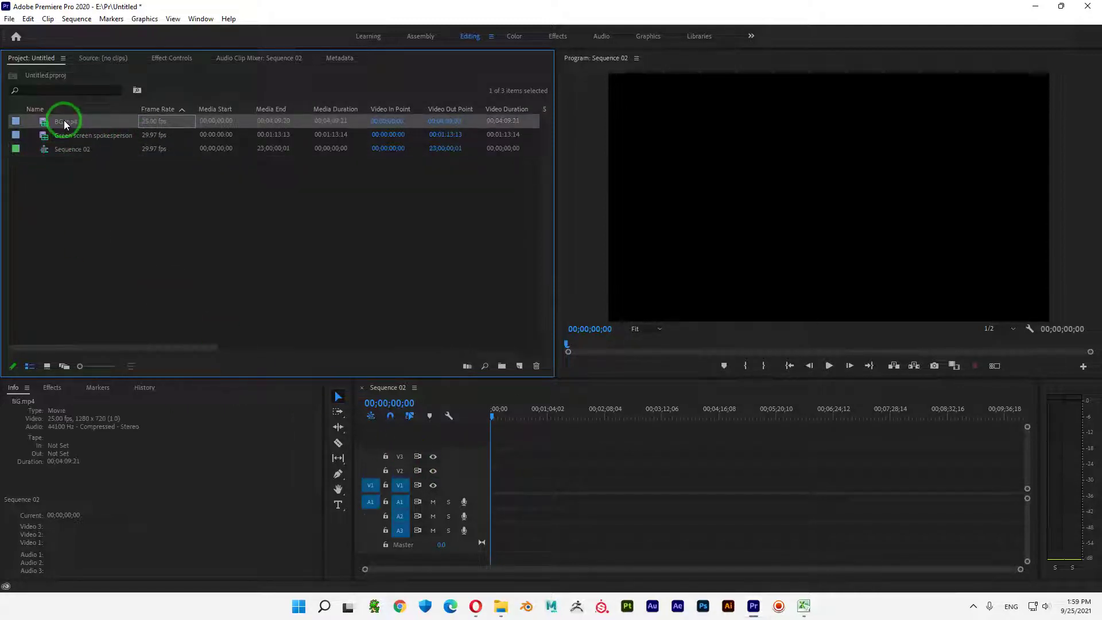
pyautogui.moveTo(74, 137); pyautogui.dragTo(492, 488)
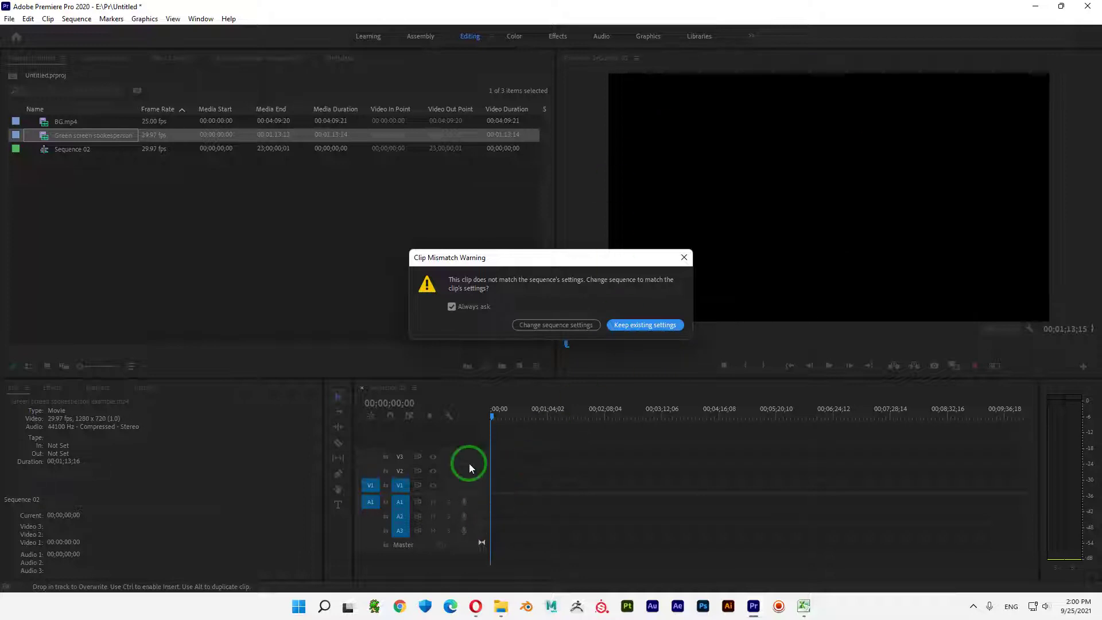
pyautogui.click(644, 325)
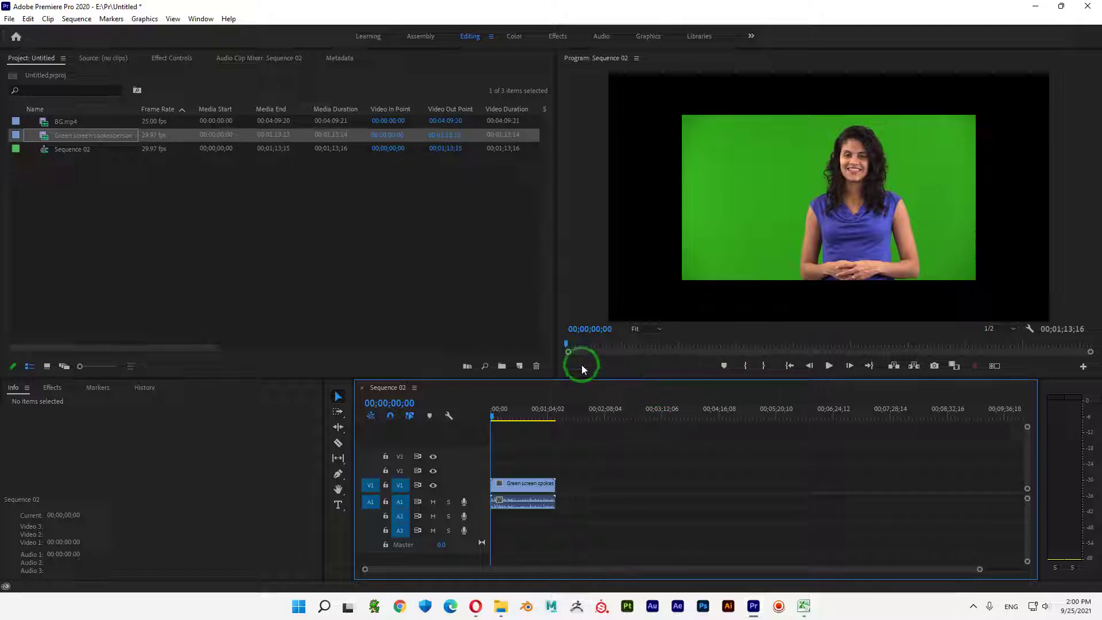
# - Scale the spokesperson clip to fill the sequence frame and move the playhead to 00;00;08;24
pyautogui.moveTo(353, 446); pyautogui.dragTo(138, 439)
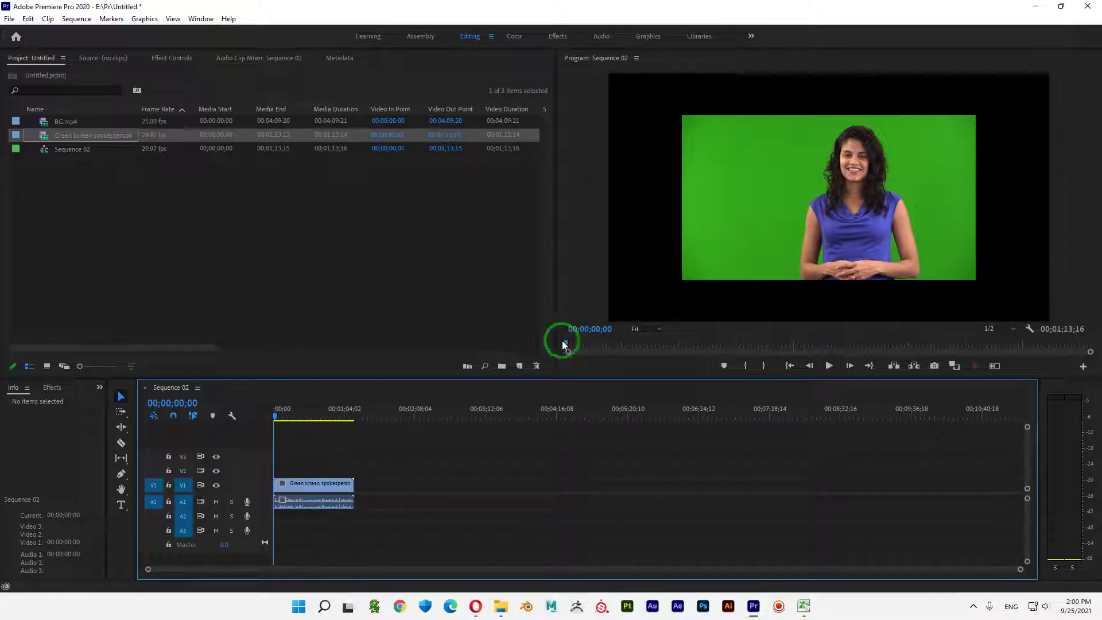
pyautogui.rightClick(320, 486)
pyautogui.click(370, 455)
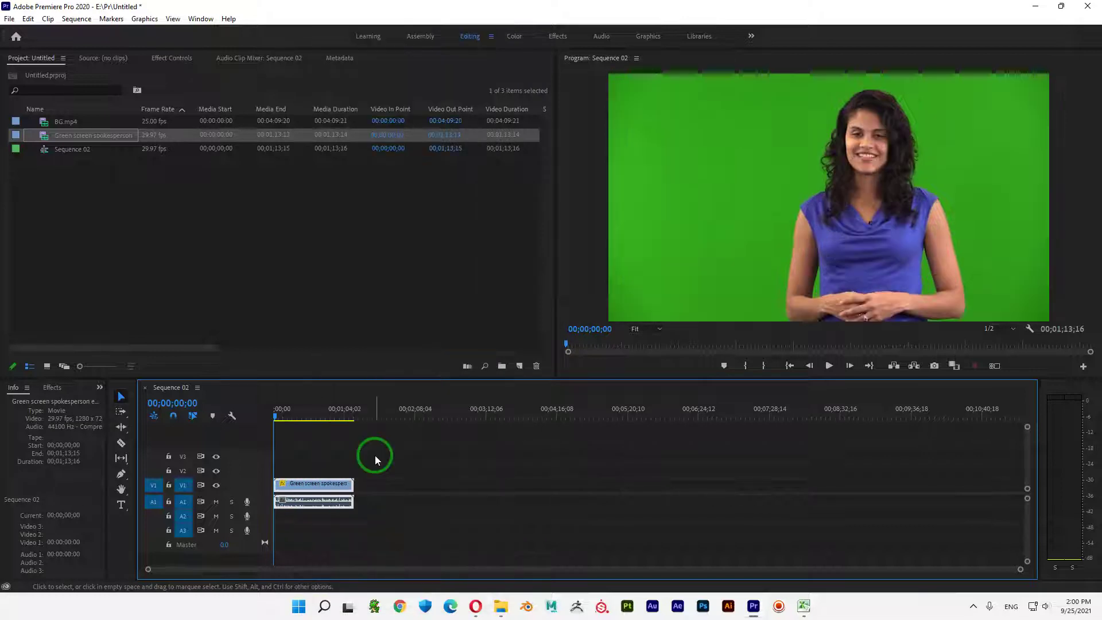
pyautogui.moveTo(278, 418)
pyautogui.mouseDown()
pyautogui.moveTo(351, 417)
pyautogui.moveTo(265, 423)
pyautogui.moveTo(340, 430)
pyautogui.moveTo(246, 423)
pyautogui.moveTo(349, 421)
pyautogui.moveTo(282, 421)
pyautogui.mouseUp()
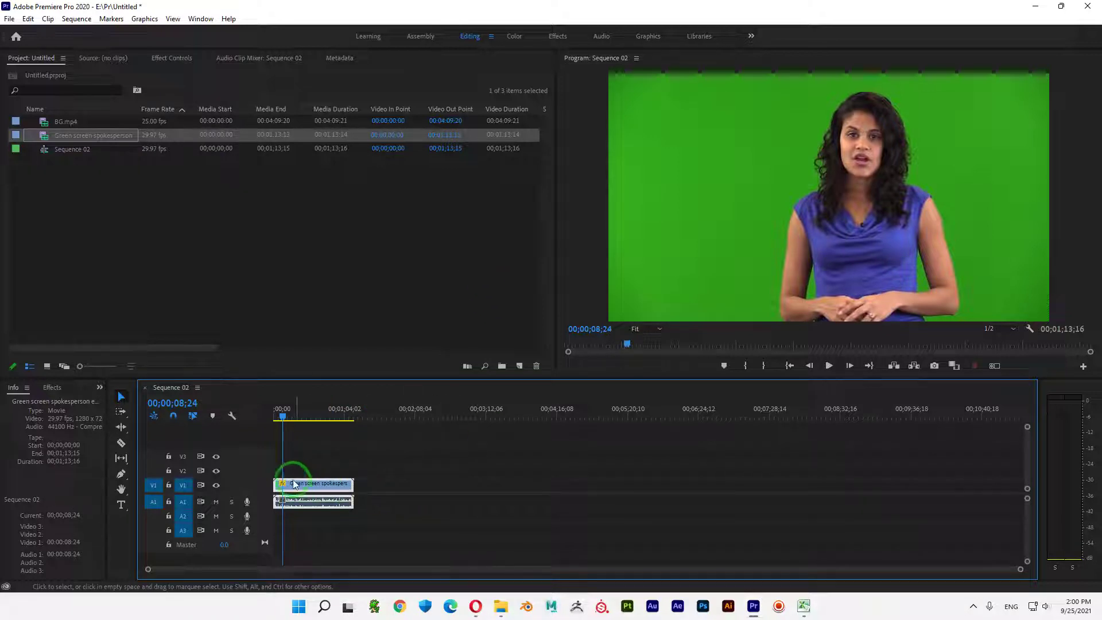
# - Apply the Ultra Key effect from the Keying video effects to the spokesperson clip on track V1
pyautogui.moveTo(110, 445); pyautogui.dragTo(190, 444)
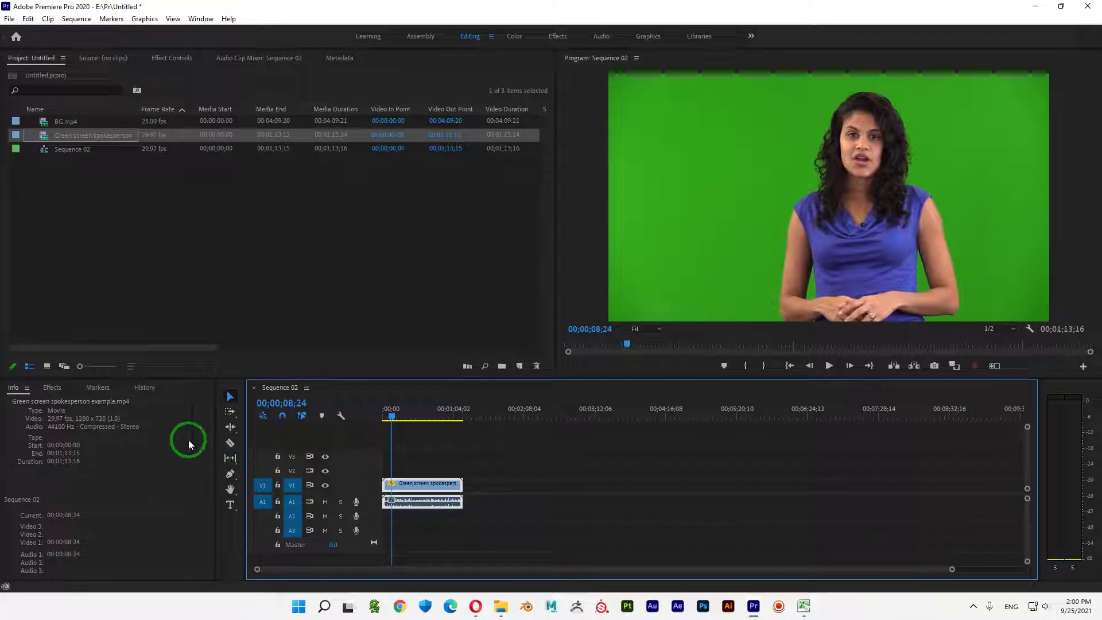
pyautogui.click(53, 388)
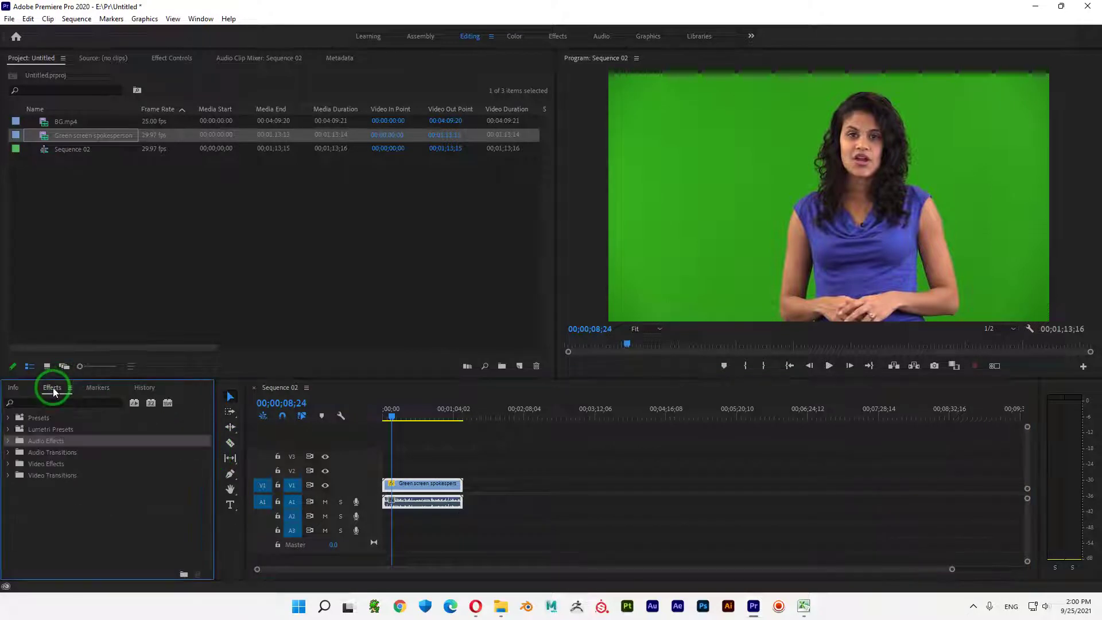
pyautogui.click(8, 463)
pyautogui.scroll(-3, 17, 472)
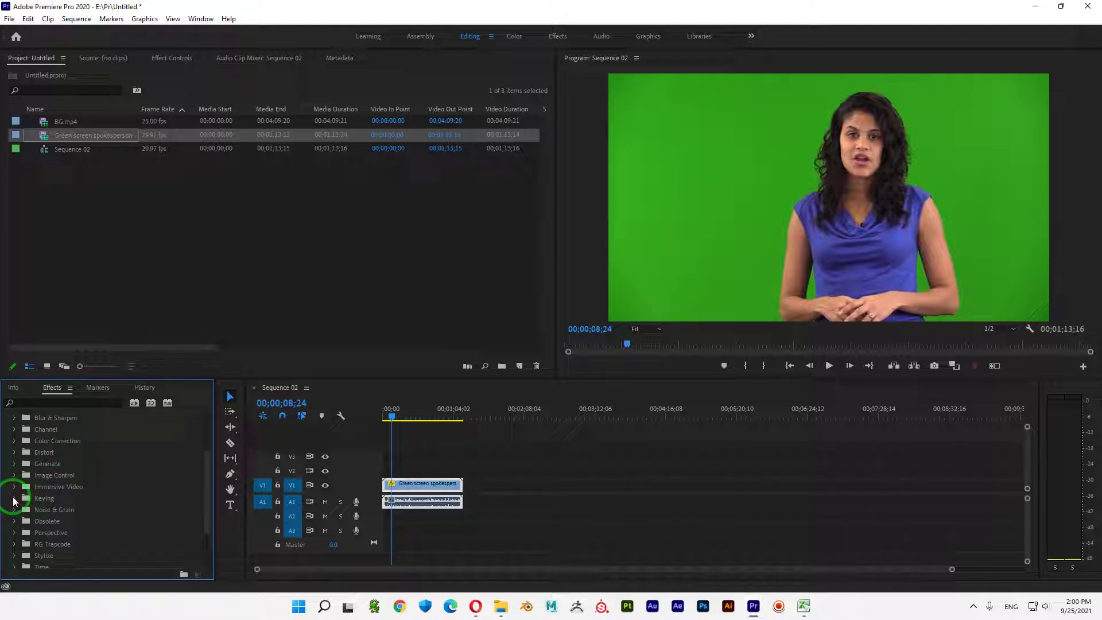
pyautogui.click(16, 498)
pyautogui.scroll(-2, 52, 473)
pyautogui.scroll(-2, 51, 473)
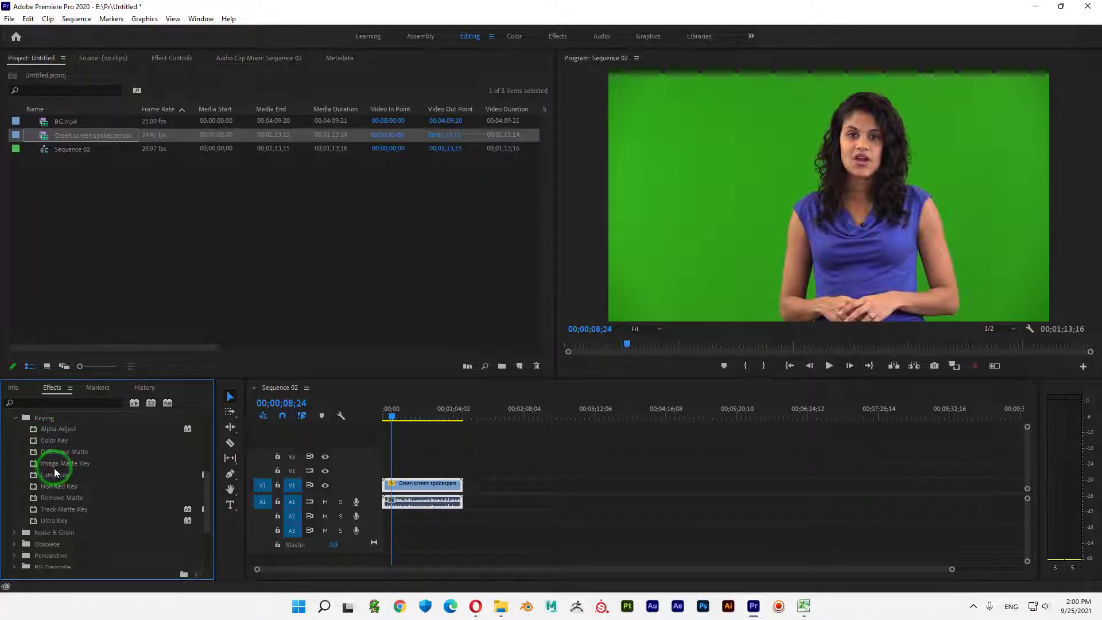
pyautogui.moveTo(46, 502); pyautogui.dragTo(42, 505)
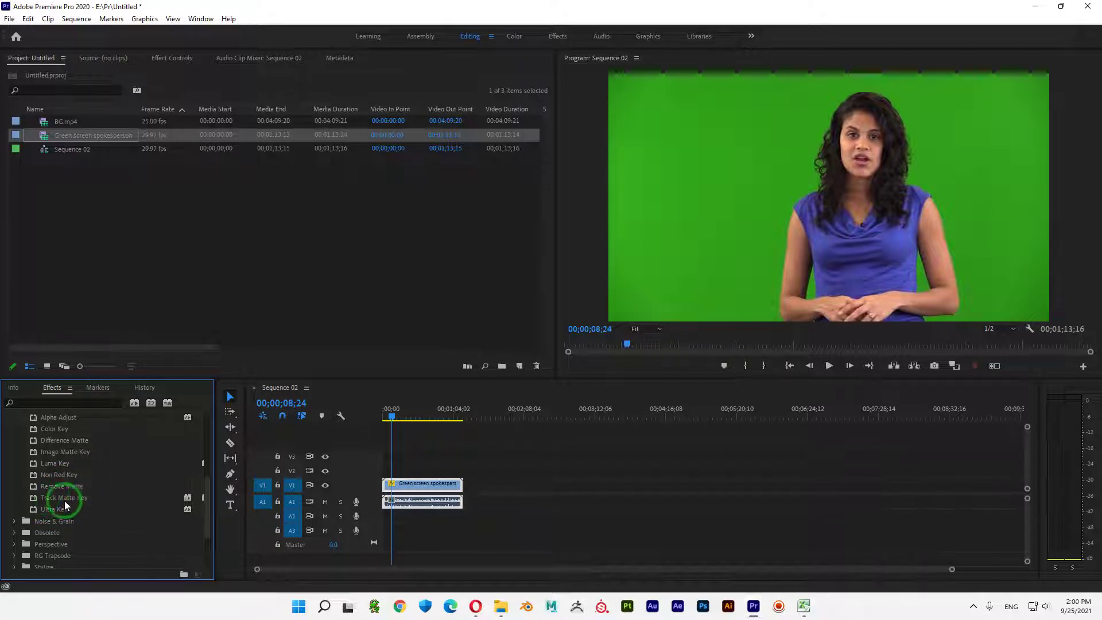
pyautogui.moveTo(71, 504); pyautogui.dragTo(51, 511)
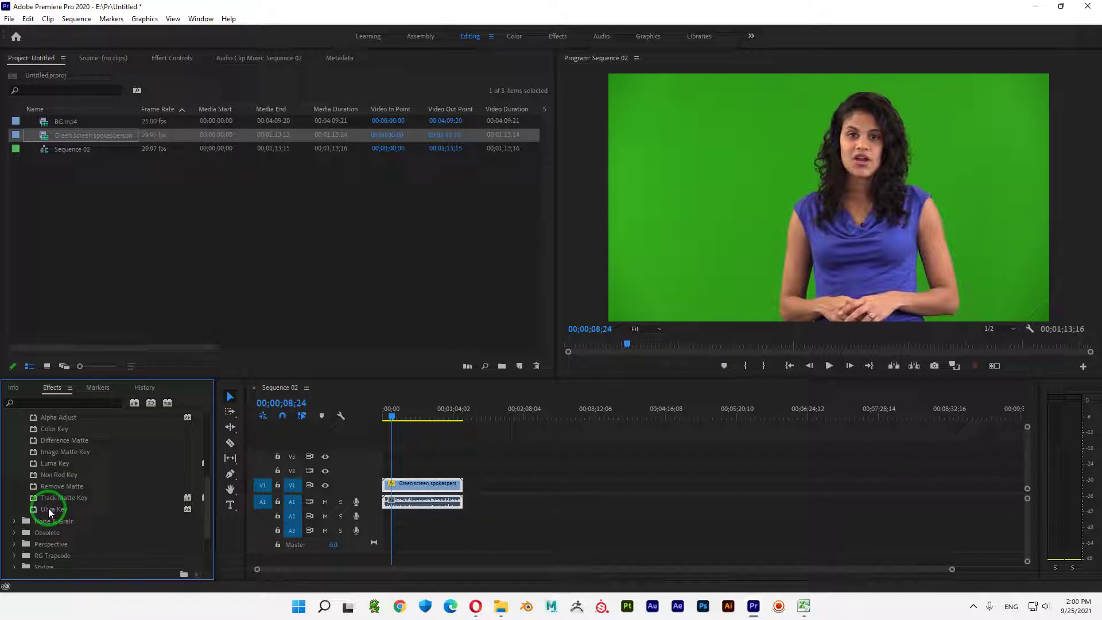
pyautogui.moveTo(50, 512); pyautogui.dragTo(416, 488)
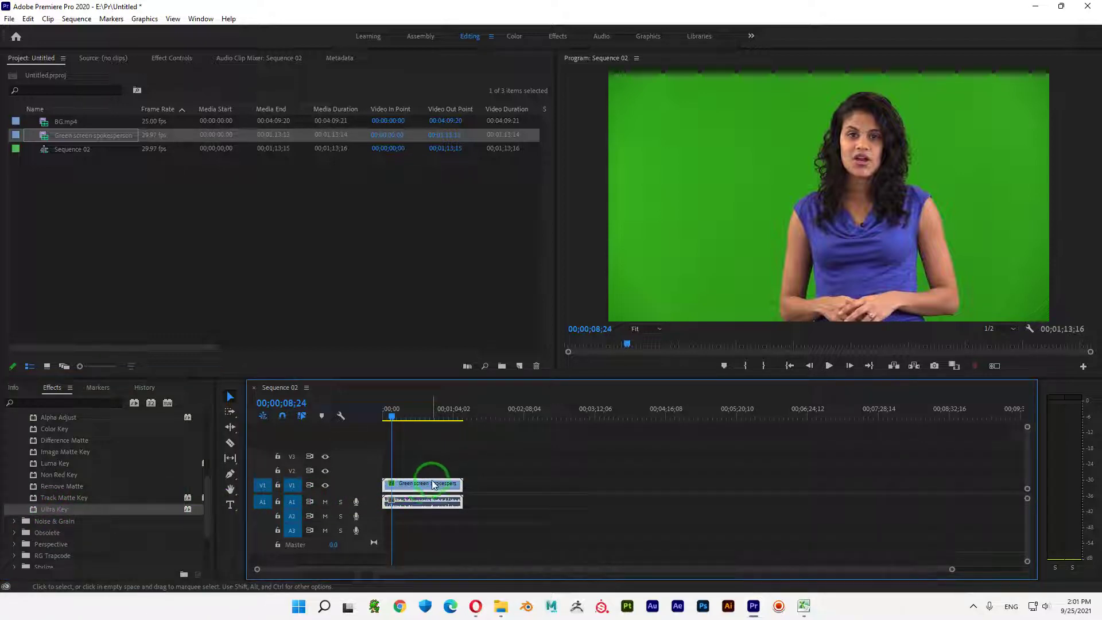
# - Sample the green backdrop beside the woman as the Ultra Key's key color at 00;00;21;23
pyautogui.click(383, 418)
pyautogui.moveTo(383, 421); pyautogui.dragTo(408, 420)
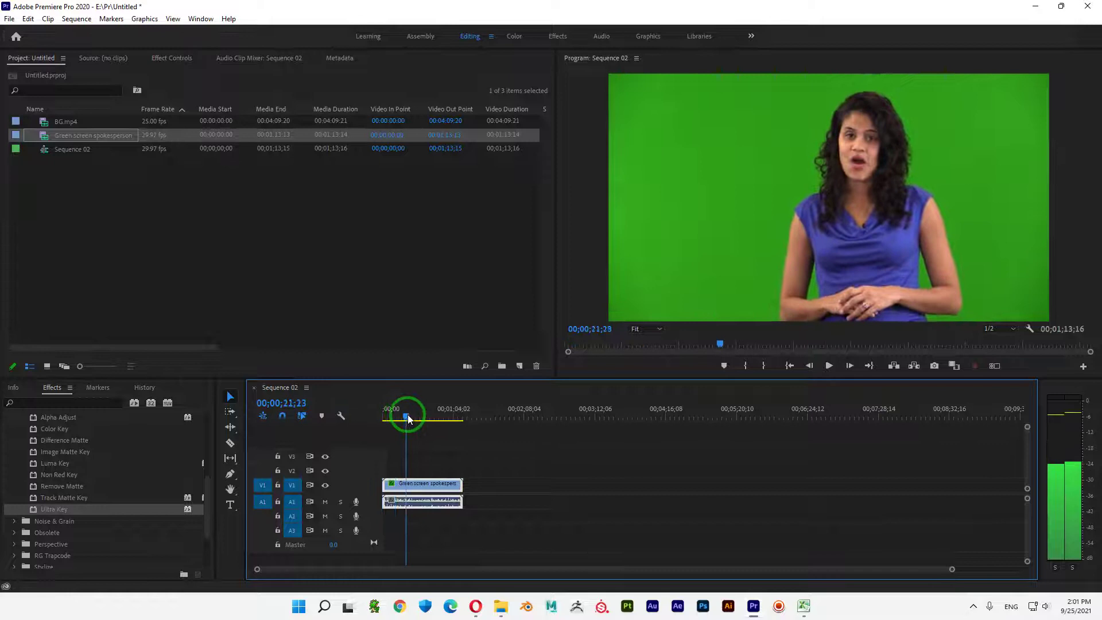
pyautogui.click(174, 59)
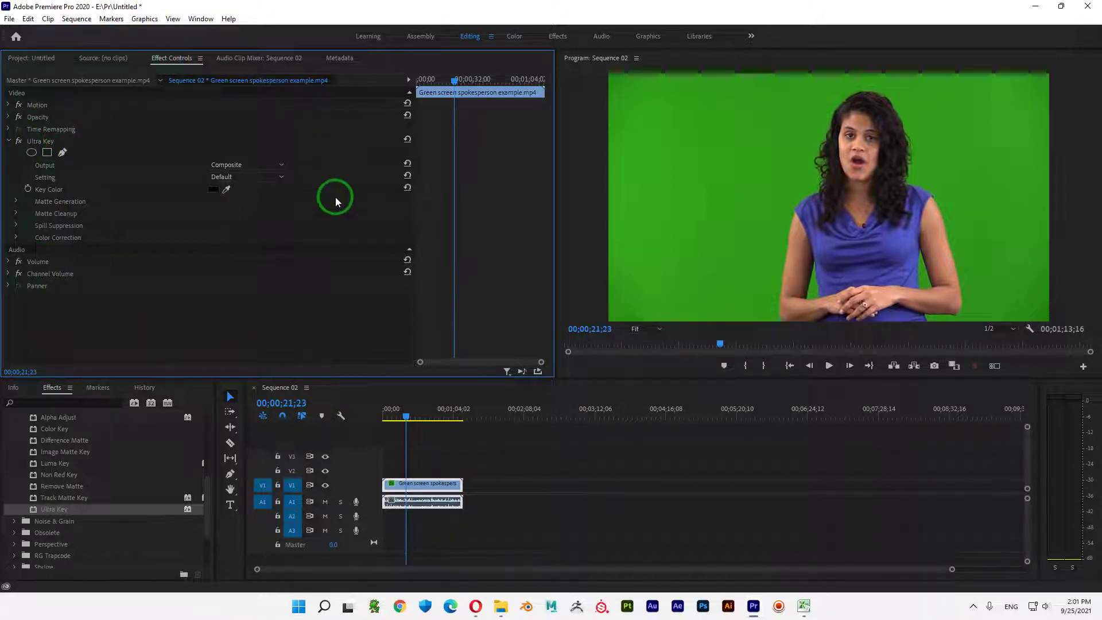
pyautogui.click(228, 187)
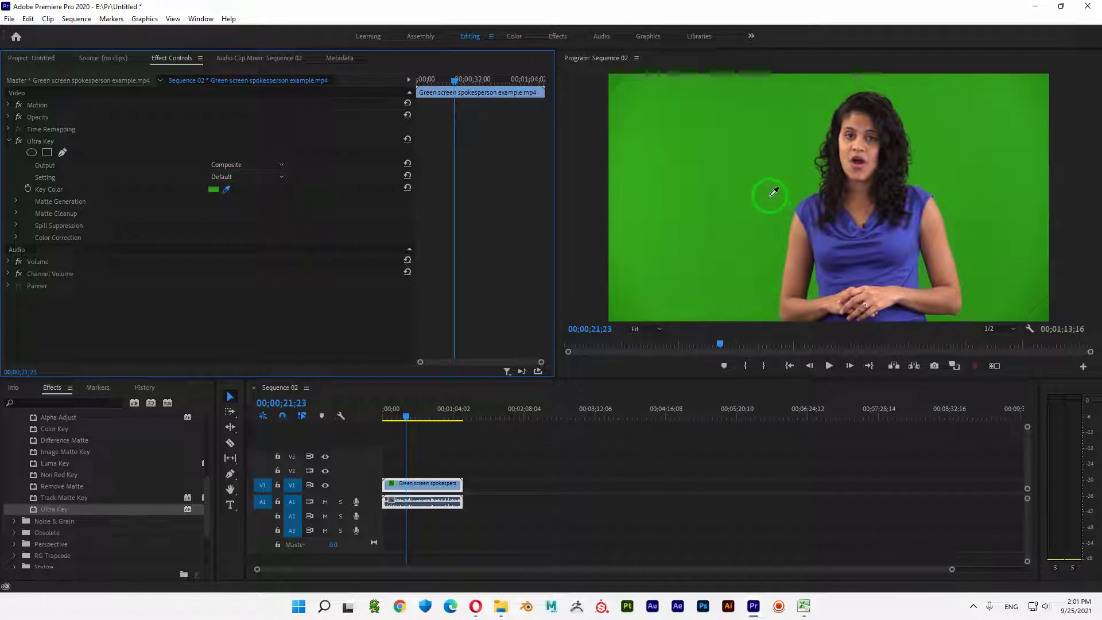
pyautogui.click(773, 192)
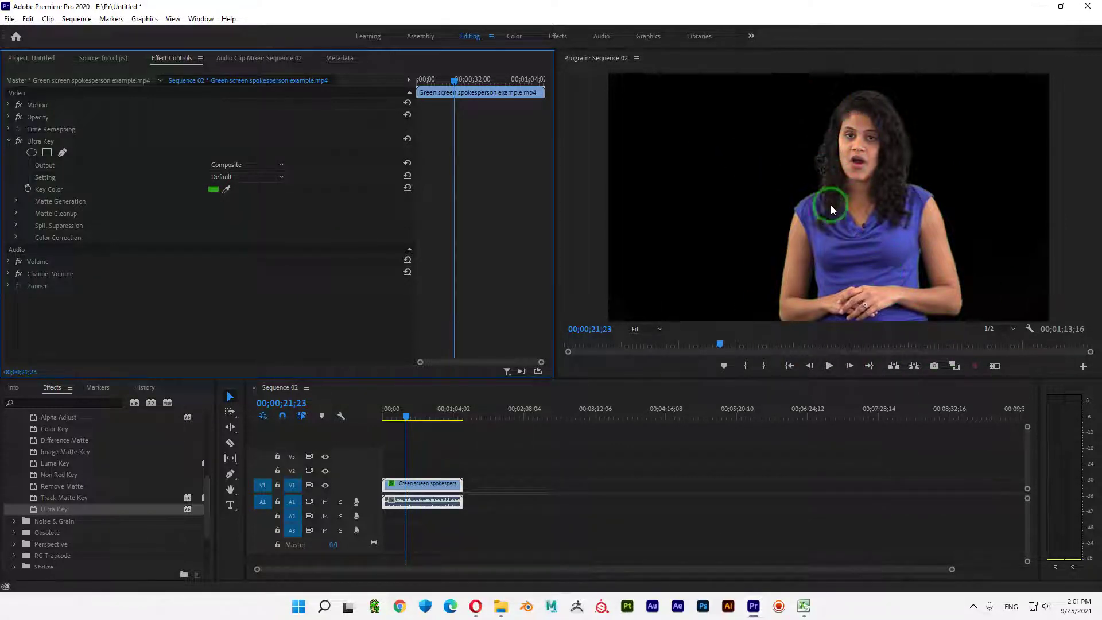
# - Move the spokesperson clip's video to V3 and audio to A3, and place BG.mp4 at the start of V1 and A1
pyautogui.moveTo(422, 486); pyautogui.dragTo(423, 528)
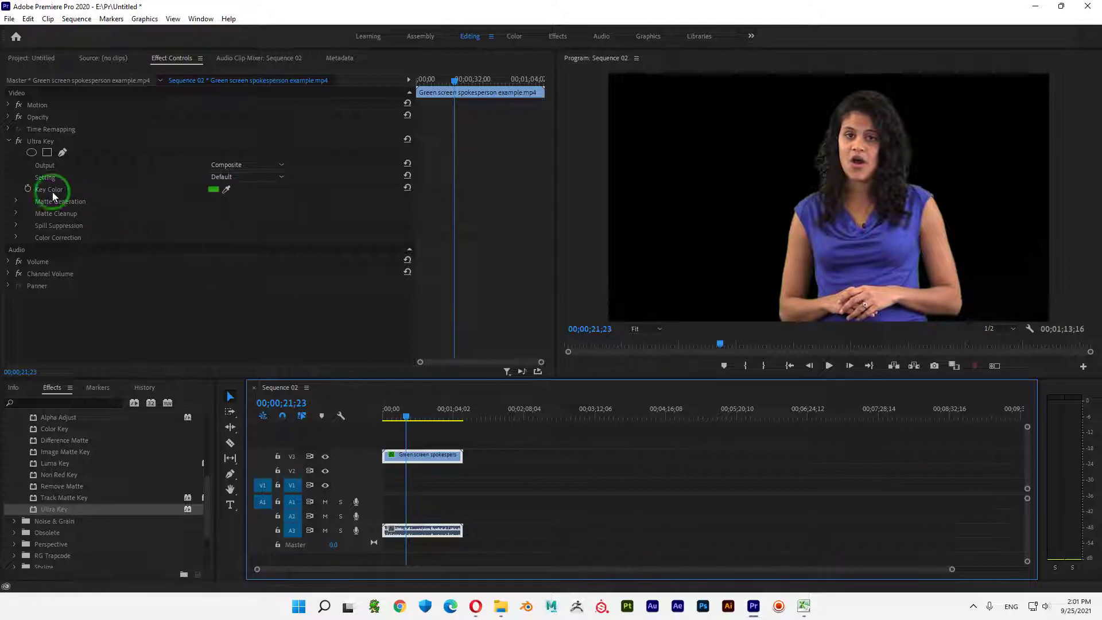
pyautogui.click(26, 66)
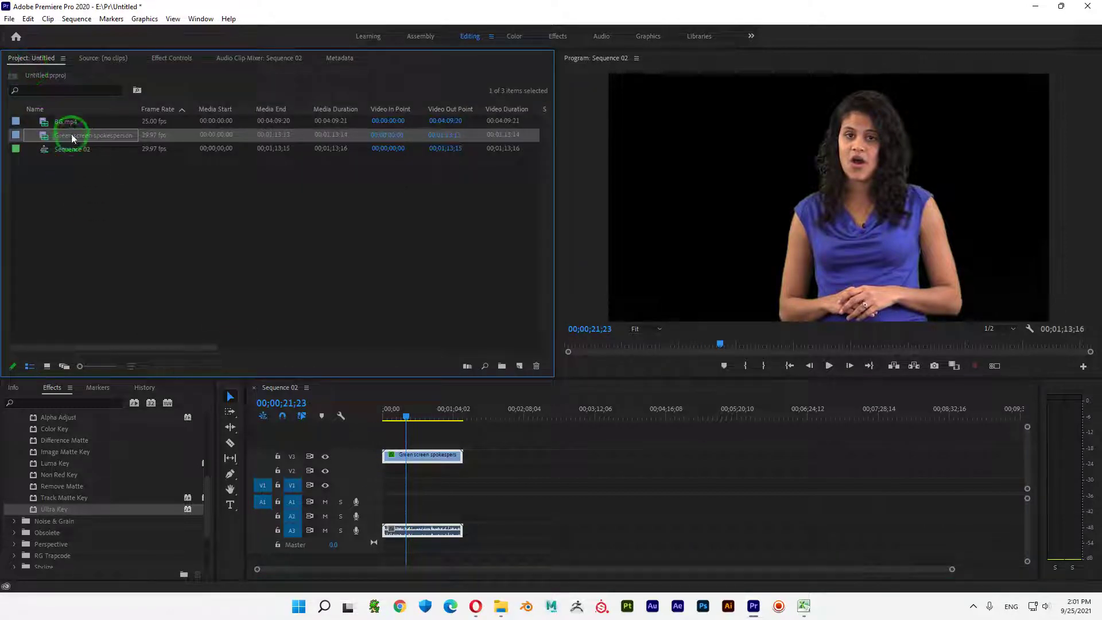
pyautogui.click(72, 123)
pyautogui.moveTo(70, 126); pyautogui.dragTo(405, 494)
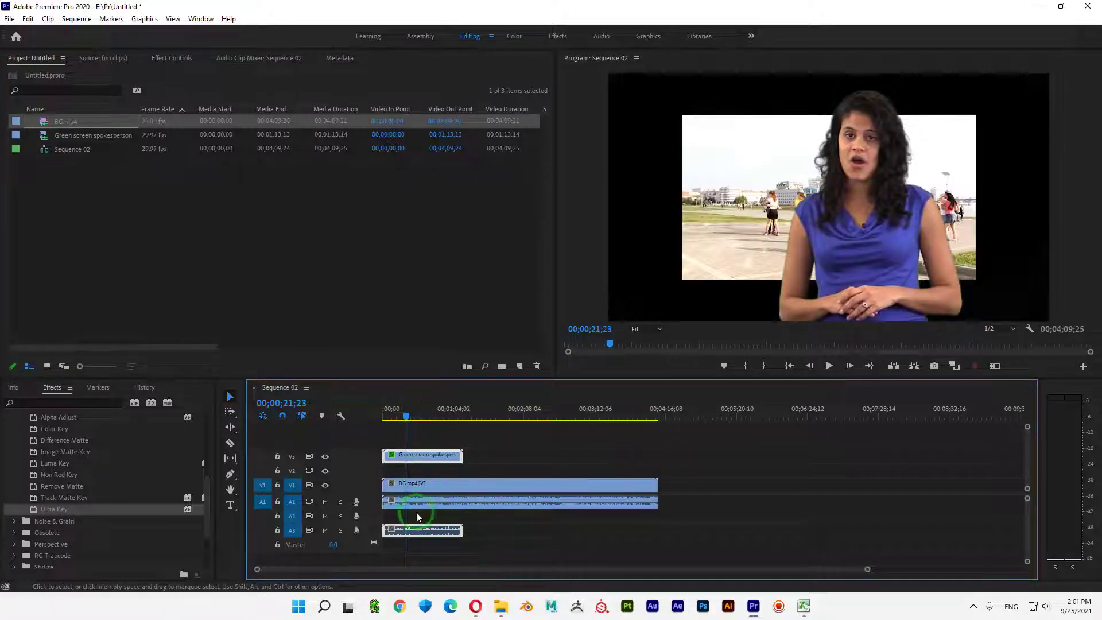
# - Set BG.mp4 to frame size, trim about one minute off its beginning, and return it to the sequence start
pyautogui.rightClick(481, 492)
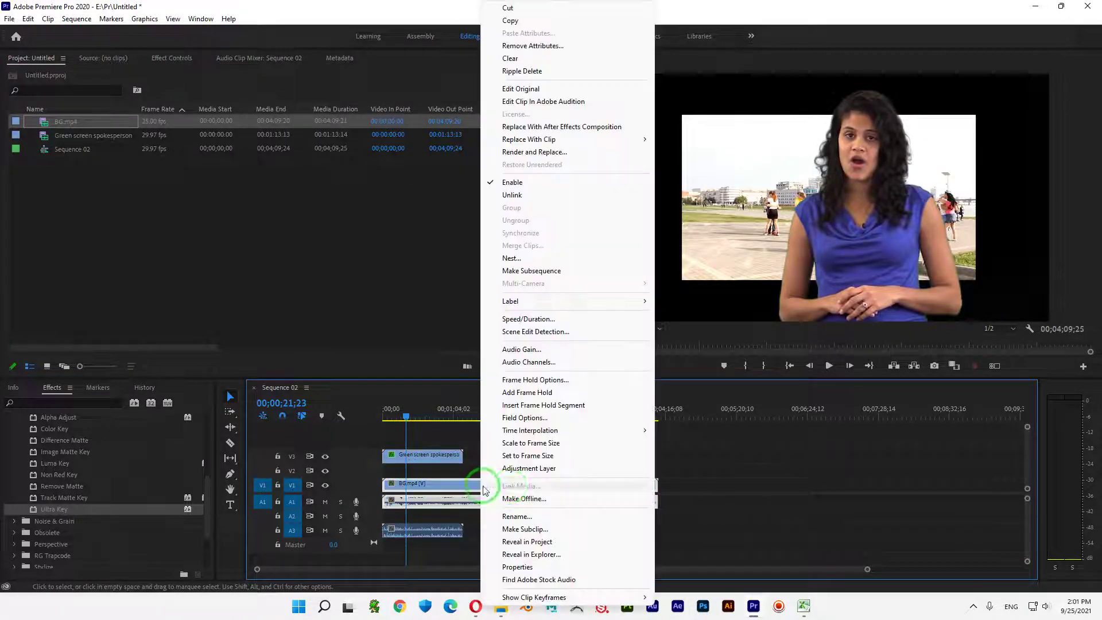
pyautogui.click(537, 459)
pyautogui.moveTo(384, 483); pyautogui.dragTo(451, 485)
pyautogui.moveTo(533, 492); pyautogui.dragTo(465, 488)
pyautogui.moveTo(405, 428); pyautogui.dragTo(436, 418)
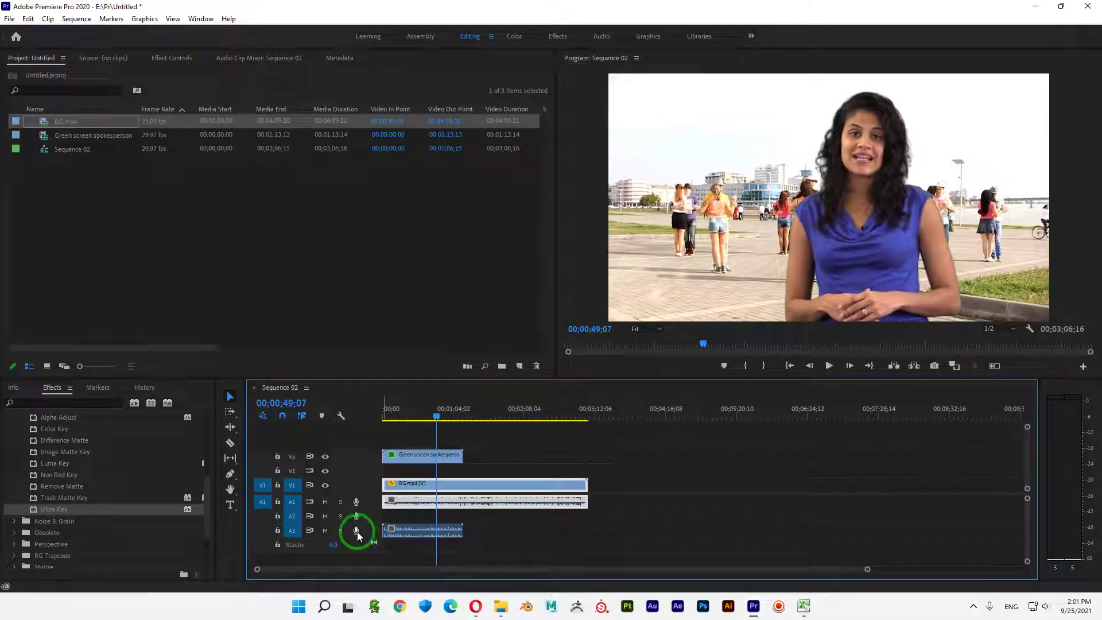
pyautogui.click(311, 531)
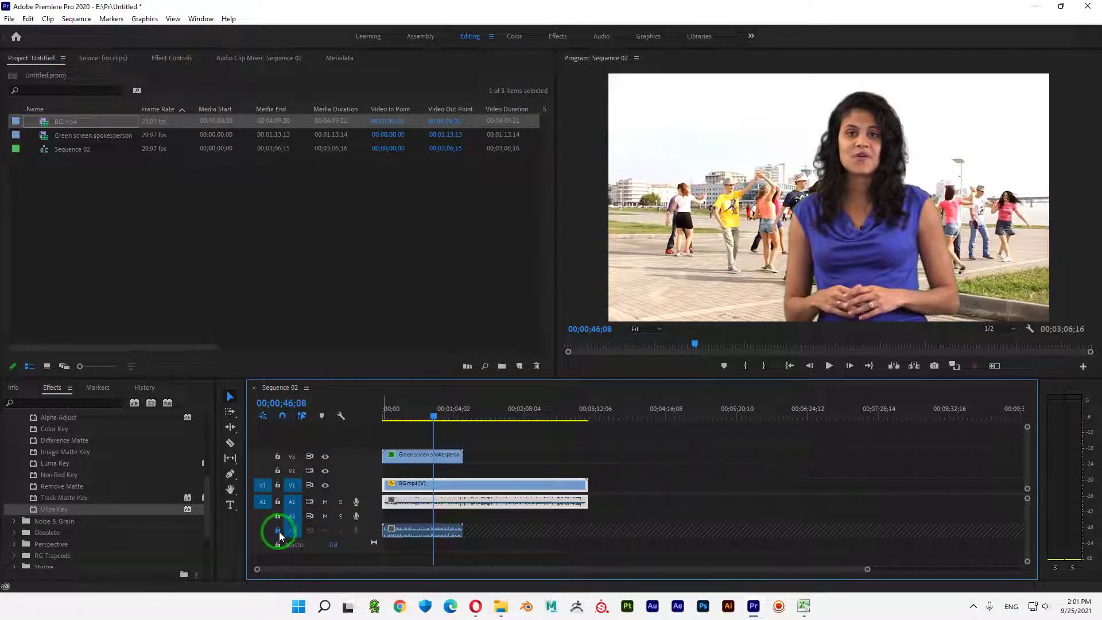
pyautogui.click(289, 533)
pyautogui.click(340, 531)
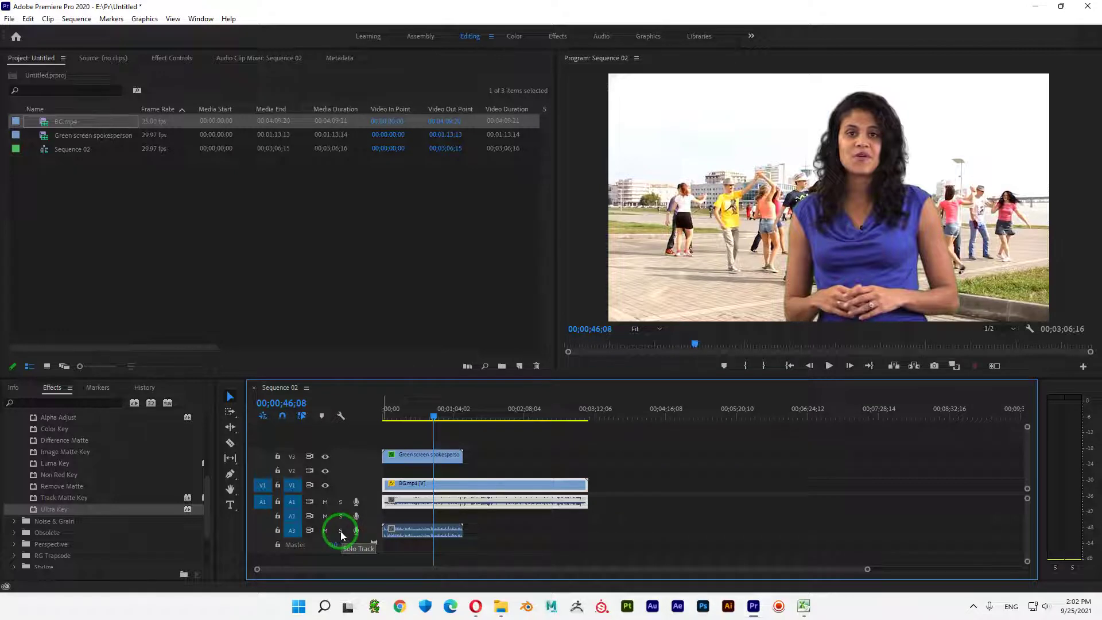
pyautogui.click(330, 532)
pyautogui.click(294, 530)
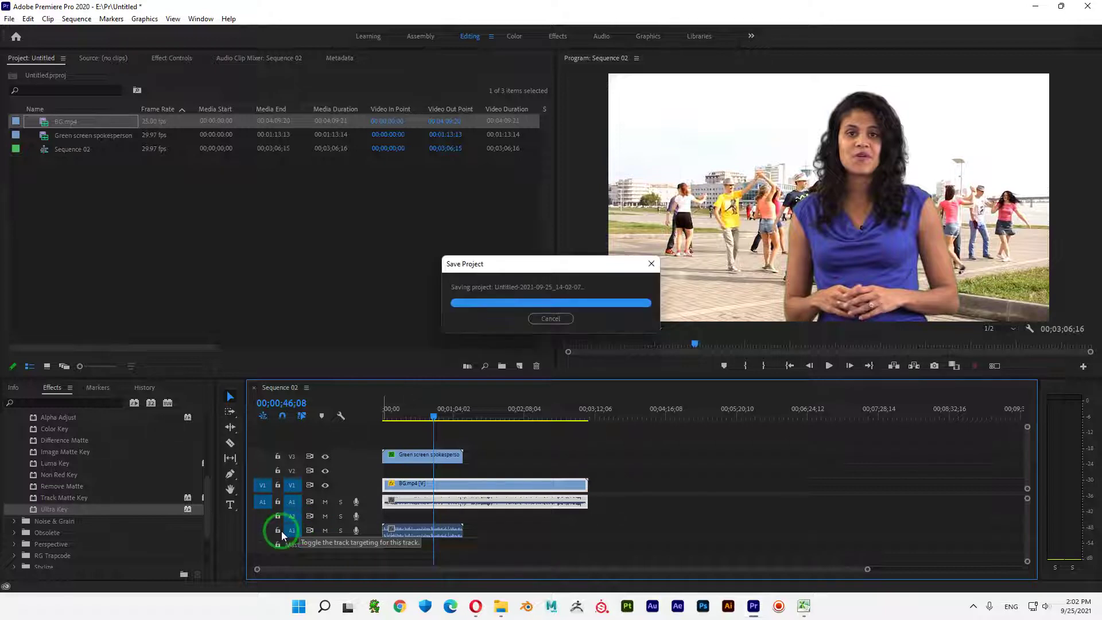
pyautogui.click(423, 552)
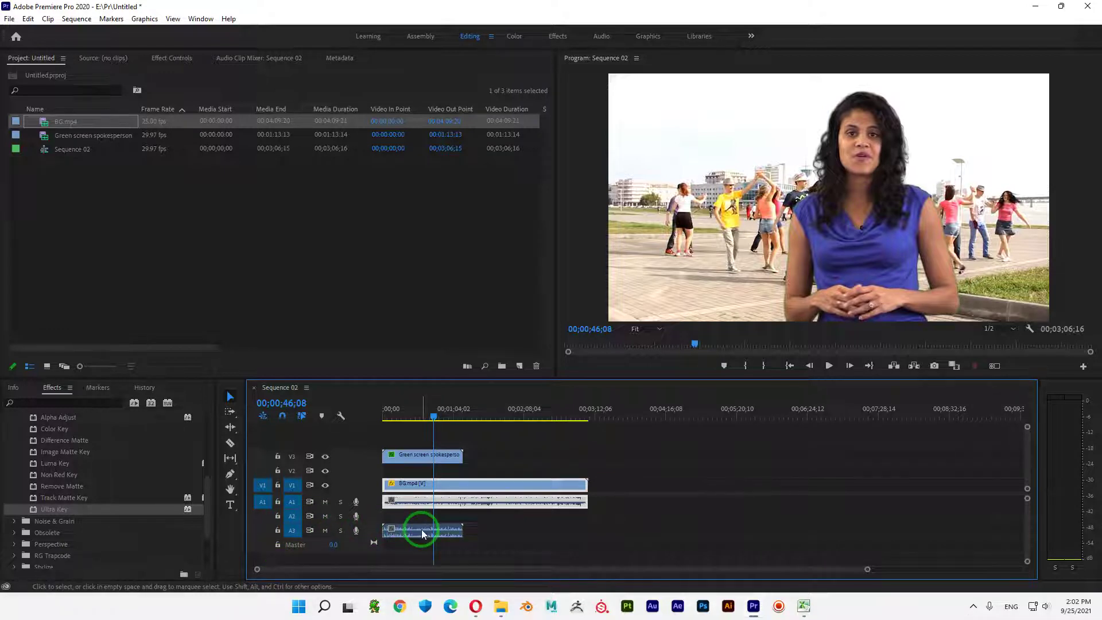
# - Select the spokesperson clip on V3 and move the playhead to 00;00;45;02 to inspect the composite
pyautogui.click(456, 531)
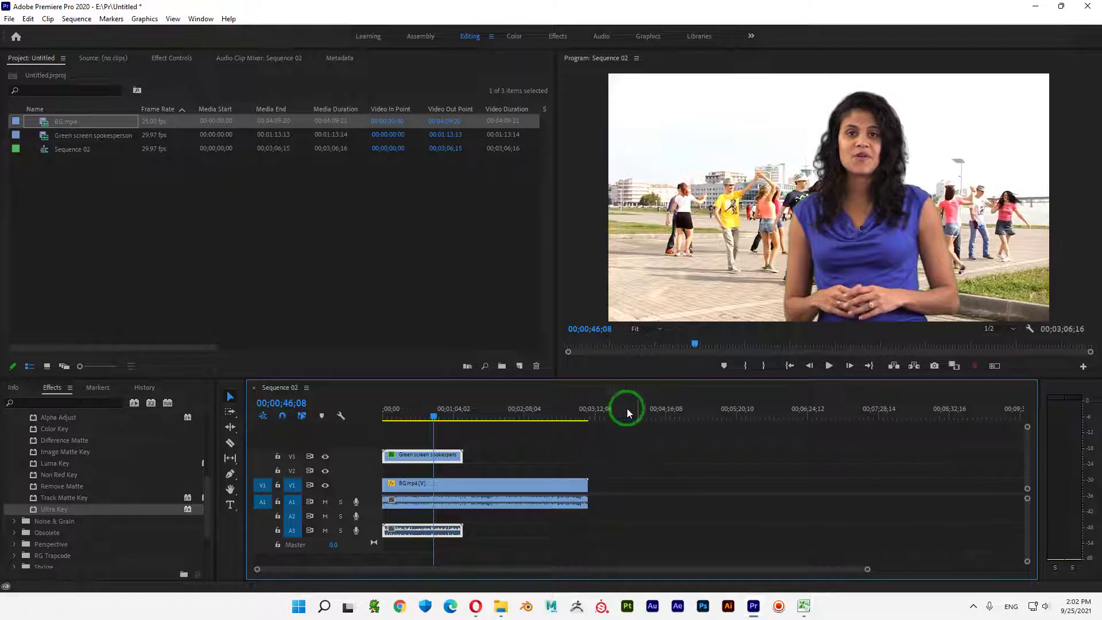
pyautogui.click(425, 418)
pyautogui.moveTo(425, 418)
pyautogui.mouseDown()
pyautogui.moveTo(386, 417)
pyautogui.moveTo(460, 418)
pyautogui.moveTo(405, 419)
pyautogui.moveTo(433, 414)
pyautogui.mouseUp()
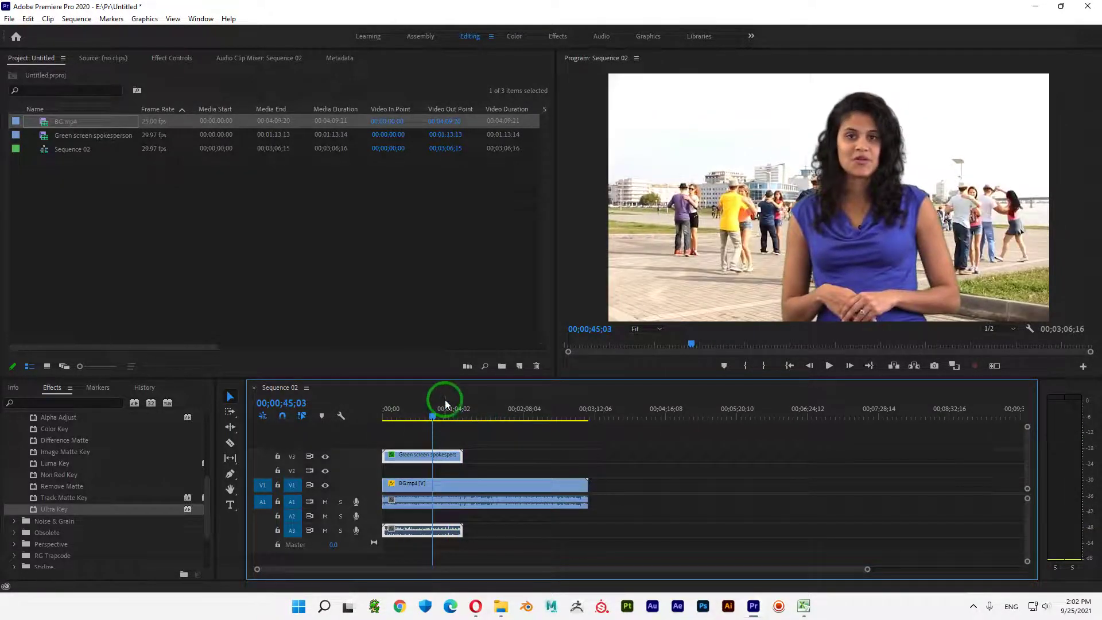
pyautogui.click(898, 238)
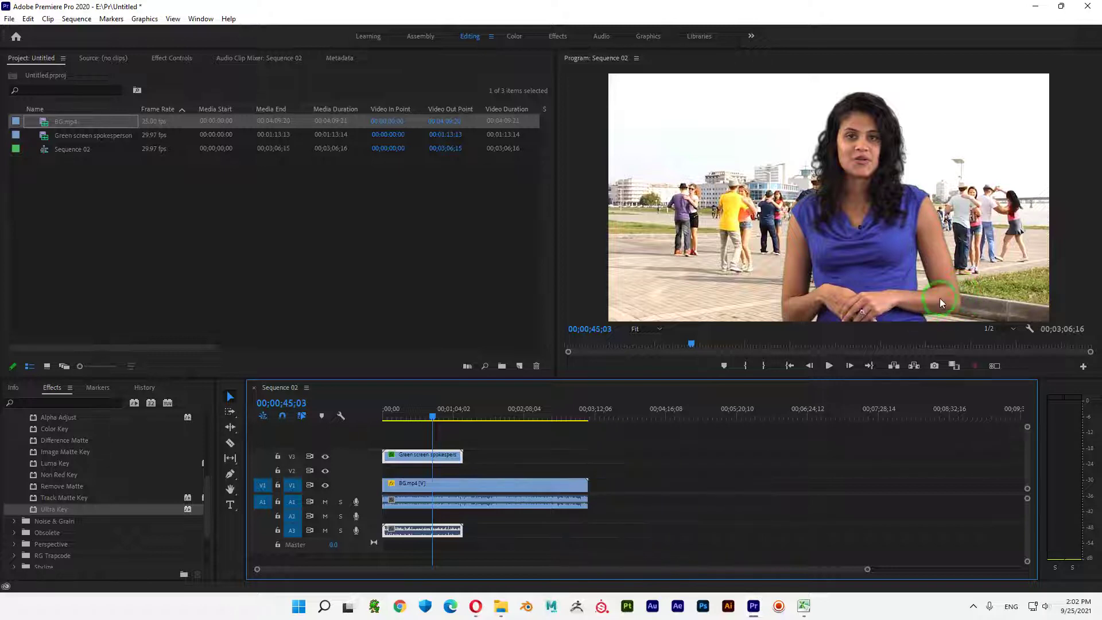
pyautogui.press('Left')
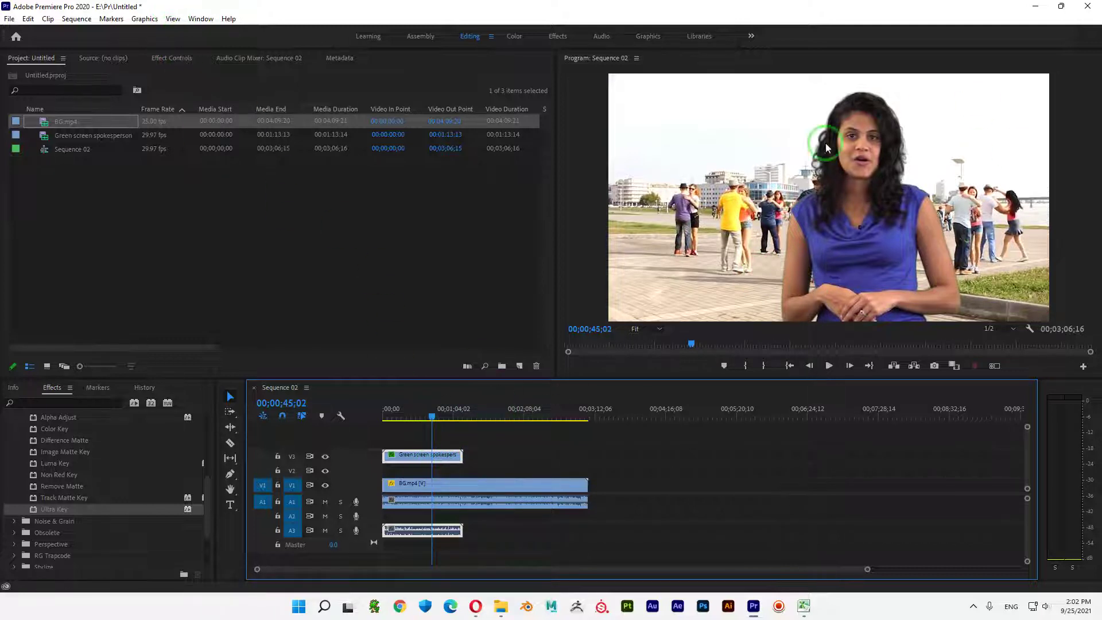
# - Switch the Ultra Key output of the spokesperson clip to Alpha Channel
pyautogui.click(172, 58)
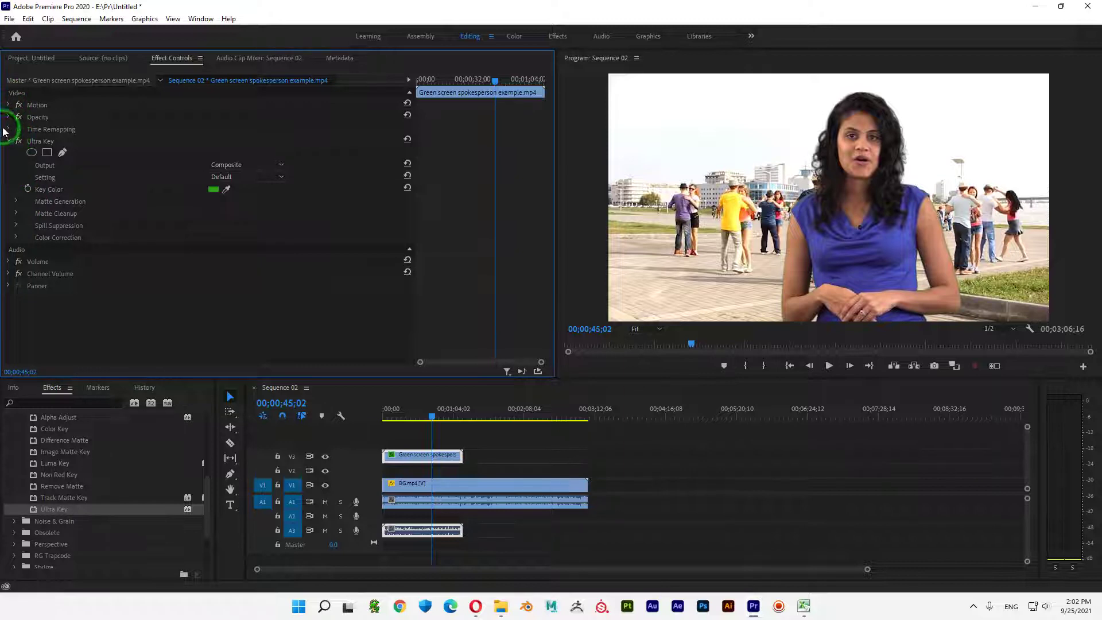
pyautogui.click(36, 142)
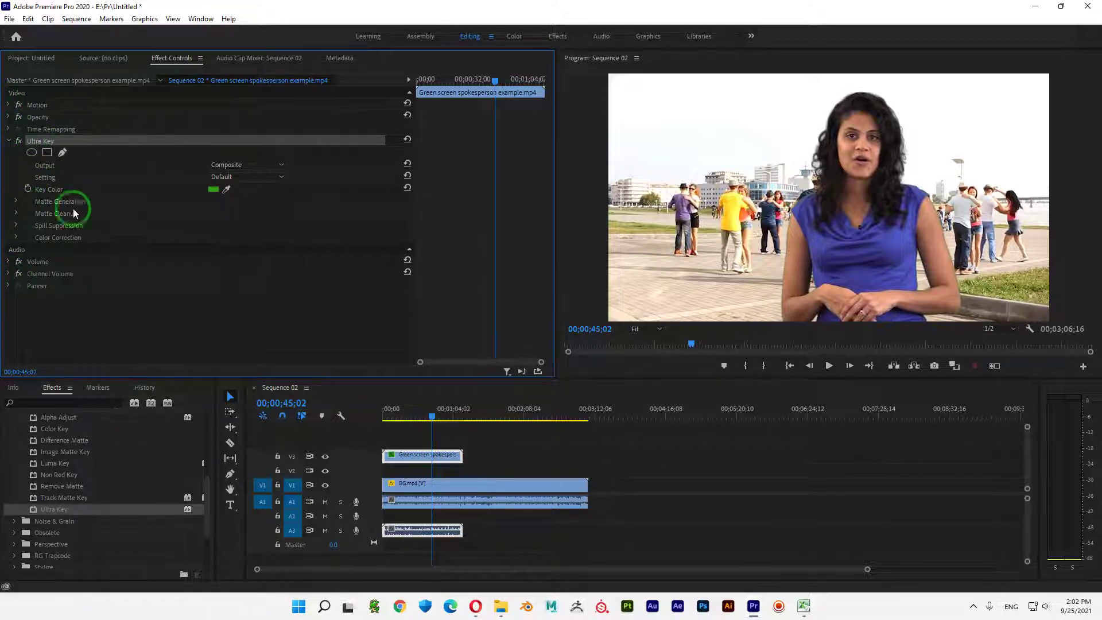
pyautogui.click(277, 164)
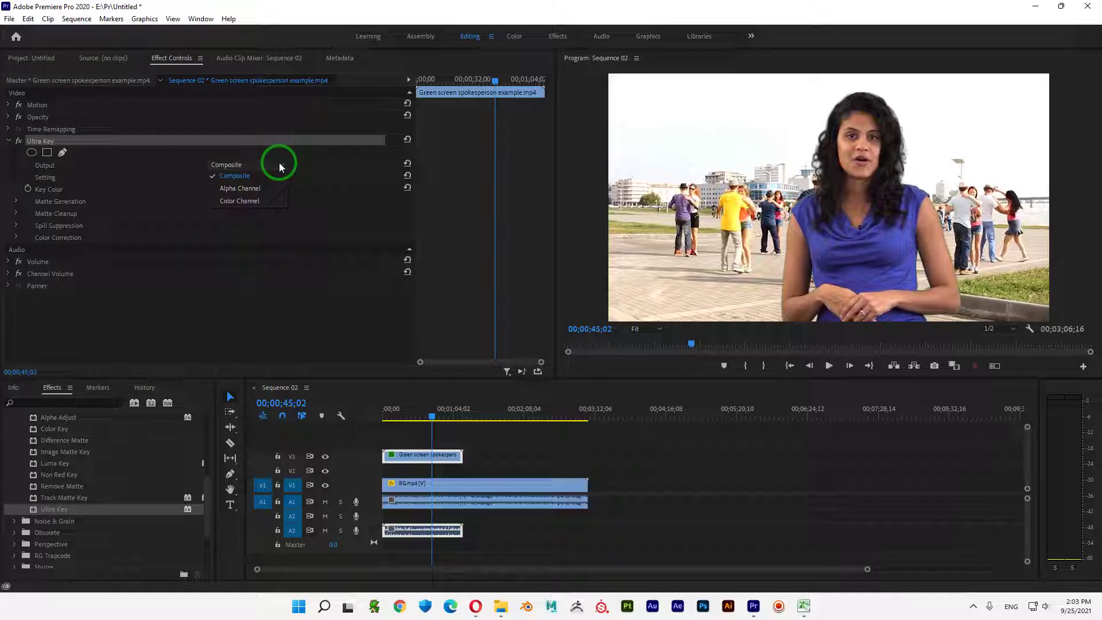
pyautogui.click(240, 188)
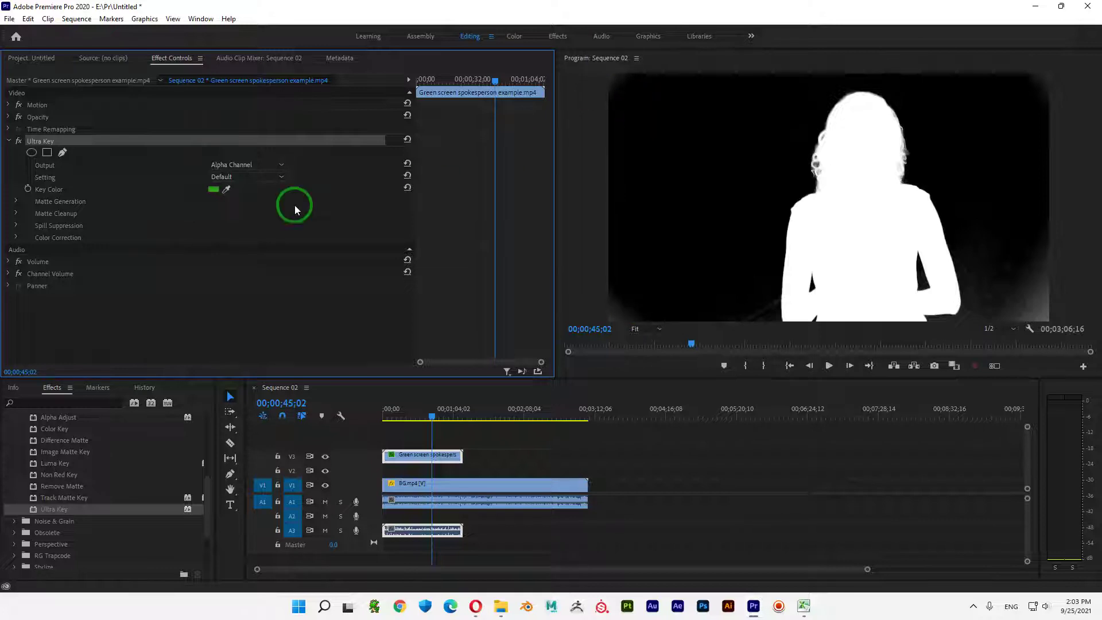
# - Under the Ultra Key's Matte Generation, set Highlight to 100.0 and Shadow to 25.6
pyautogui.click(16, 203)
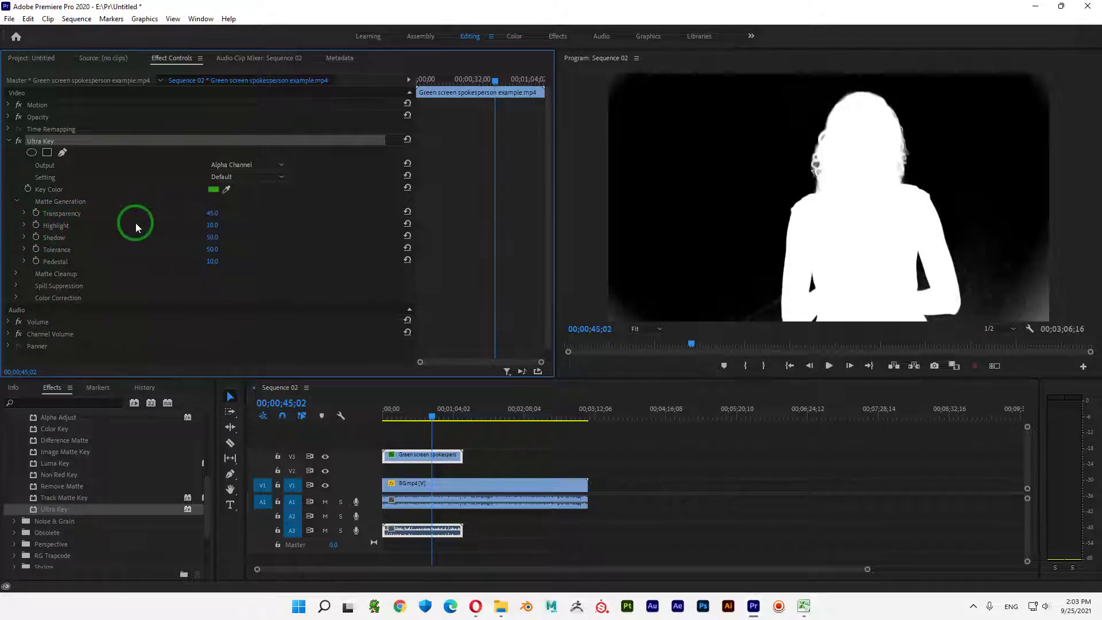
pyautogui.click(221, 224)
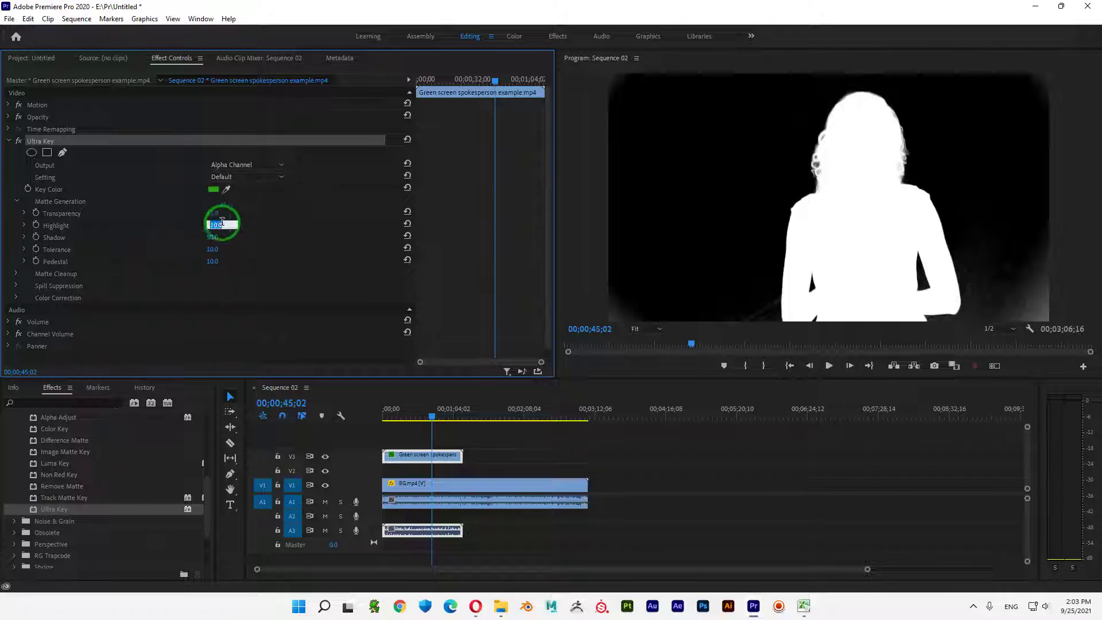
pyautogui.press('Return')
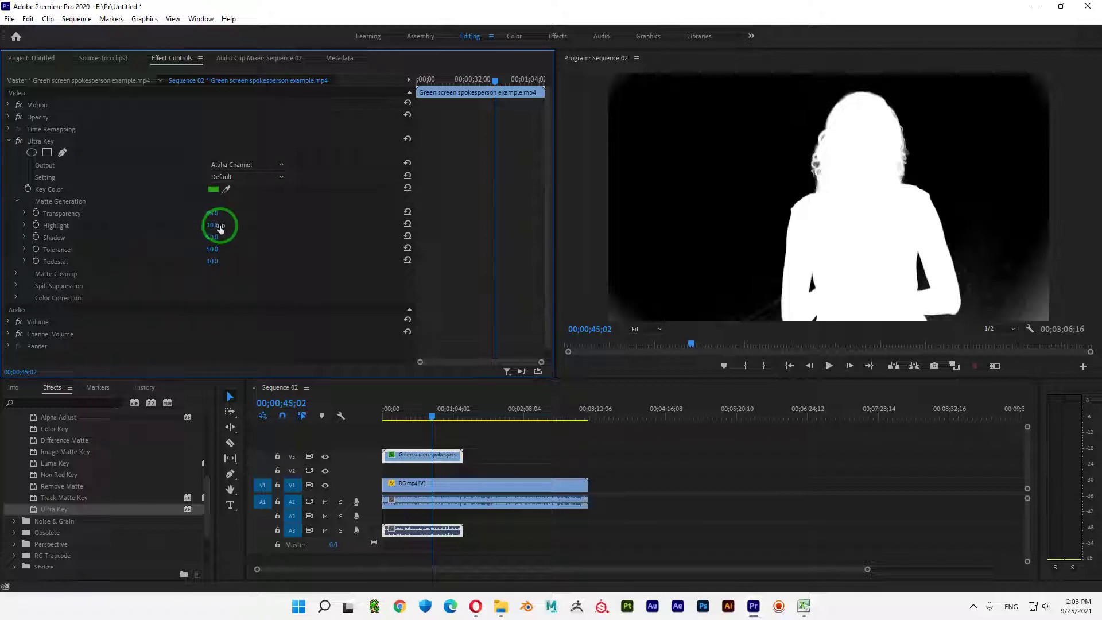
pyautogui.click(24, 226)
pyautogui.moveTo(66, 245); pyautogui.dragTo(74, 245)
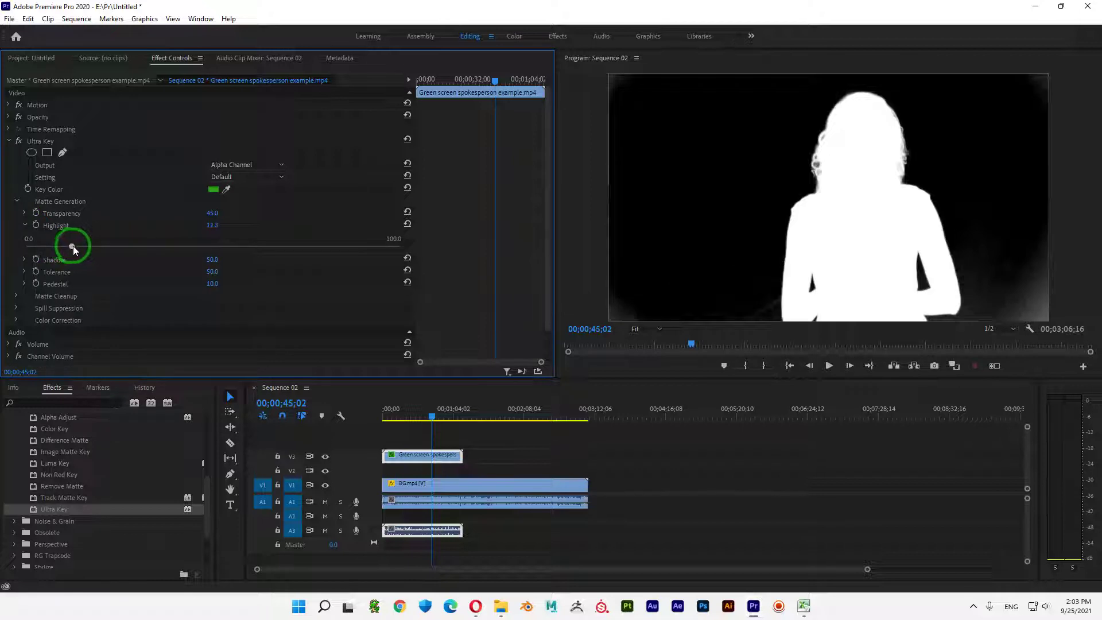
pyautogui.moveTo(39, 247)
pyautogui.mouseDown()
pyautogui.moveTo(10, 247)
pyautogui.moveTo(32, 247)
pyautogui.mouseUp()
pyautogui.click(17, 260)
pyautogui.moveTo(214, 281); pyautogui.dragTo(432, 254)
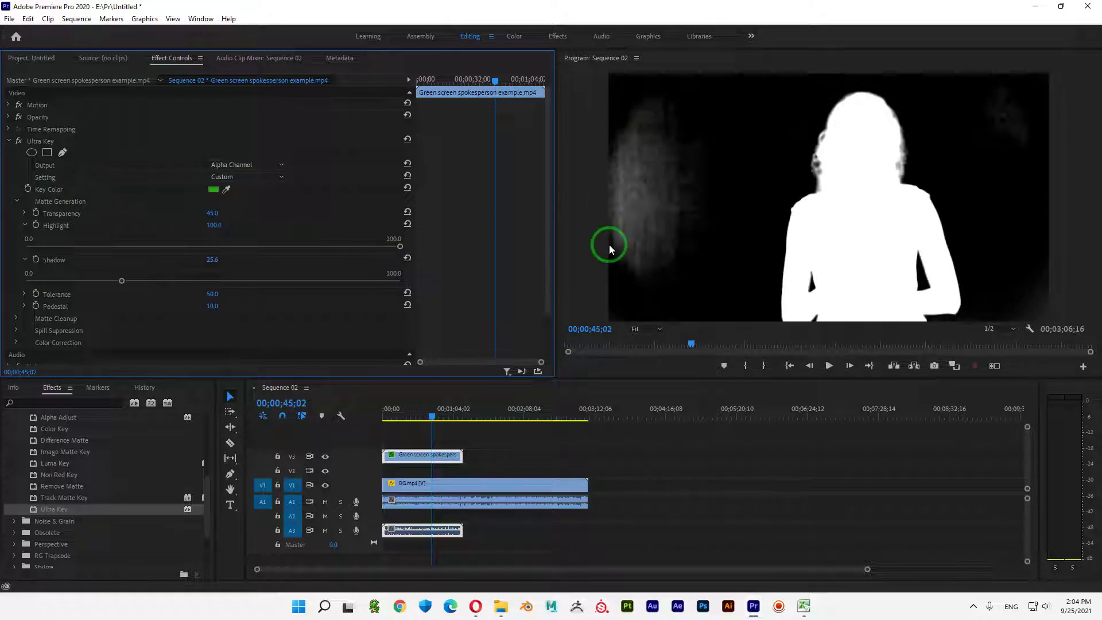
# - Return the Ultra Key output to Composite and set Highlight to 0.0 with the playhead at 00;00;33;05
pyautogui.click(250, 163)
pyautogui.click(249, 177)
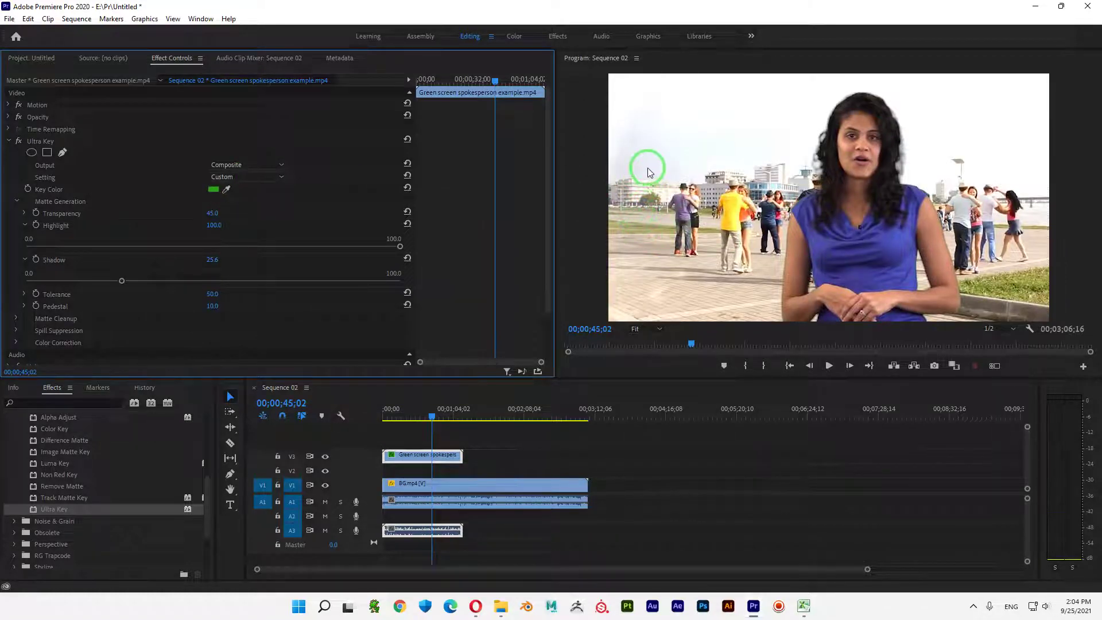
pyautogui.moveTo(430, 413)
pyautogui.mouseDown()
pyautogui.moveTo(408, 412)
pyautogui.moveTo(419, 418)
pyautogui.mouseUp()
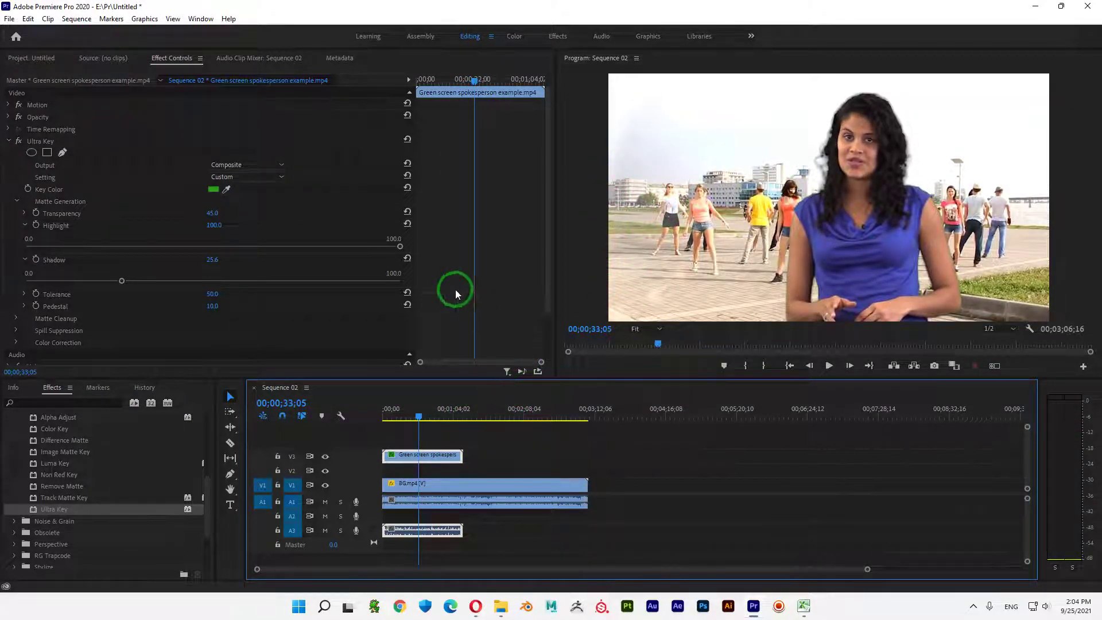
pyautogui.moveTo(398, 246); pyautogui.dragTo(11, 256)
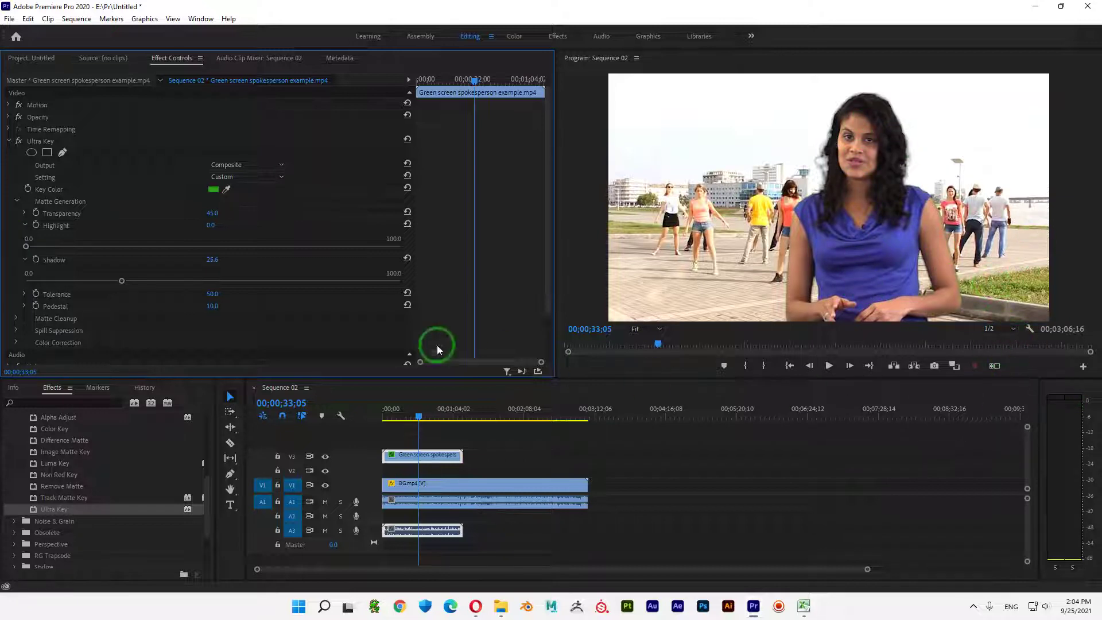
# - Try different Contrast amounts under the Ultra Key's Matte Cleanup and return the value to 0.0
pyautogui.scroll(-2, 216, 252)
pyautogui.scroll(-1, 218, 258)
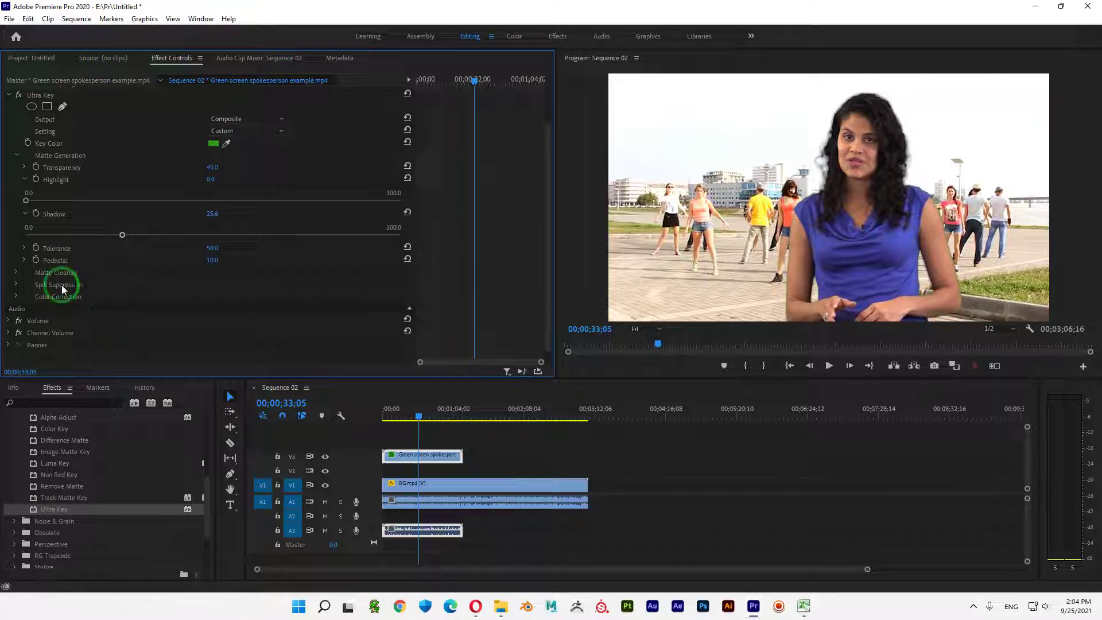
pyautogui.click(17, 272)
pyautogui.scroll(-1, 140, 284)
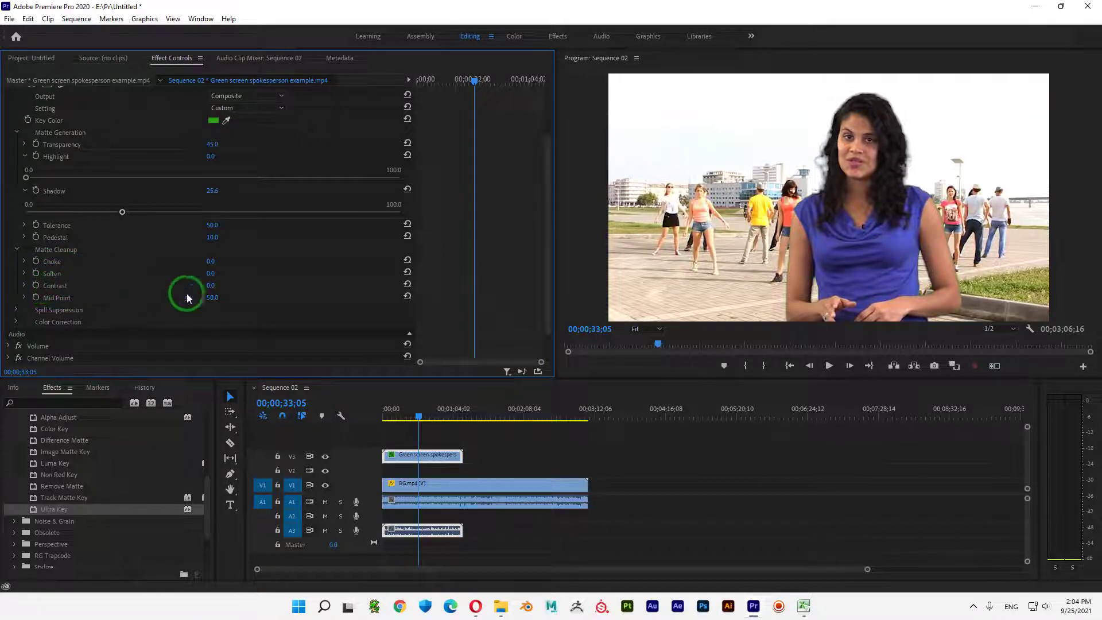
pyautogui.click(24, 285)
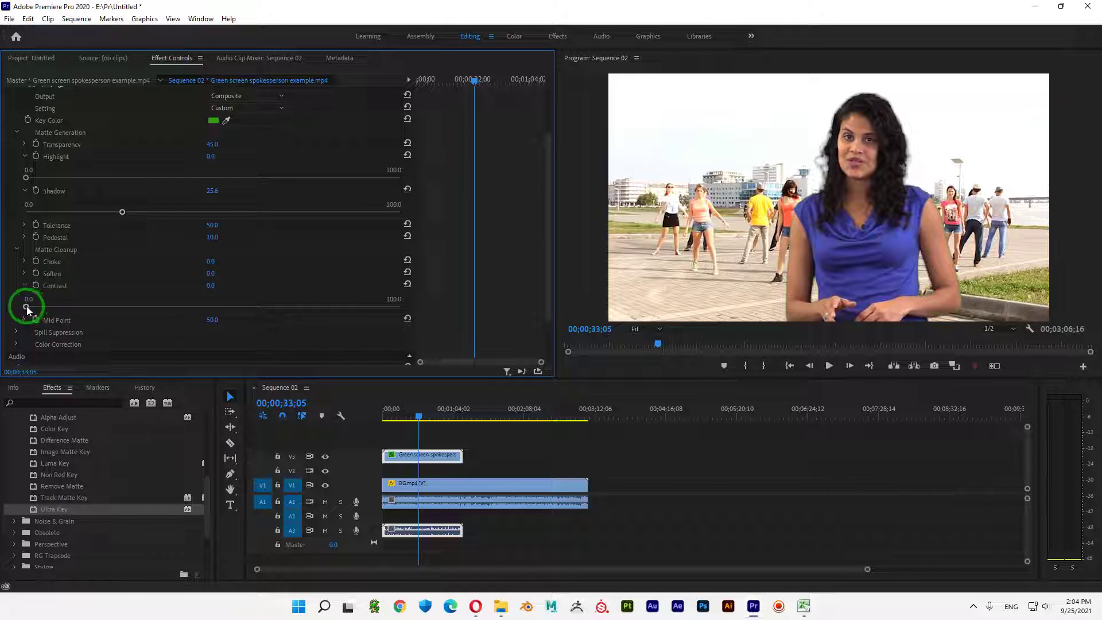
pyautogui.moveTo(27, 309); pyautogui.dragTo(3, 305)
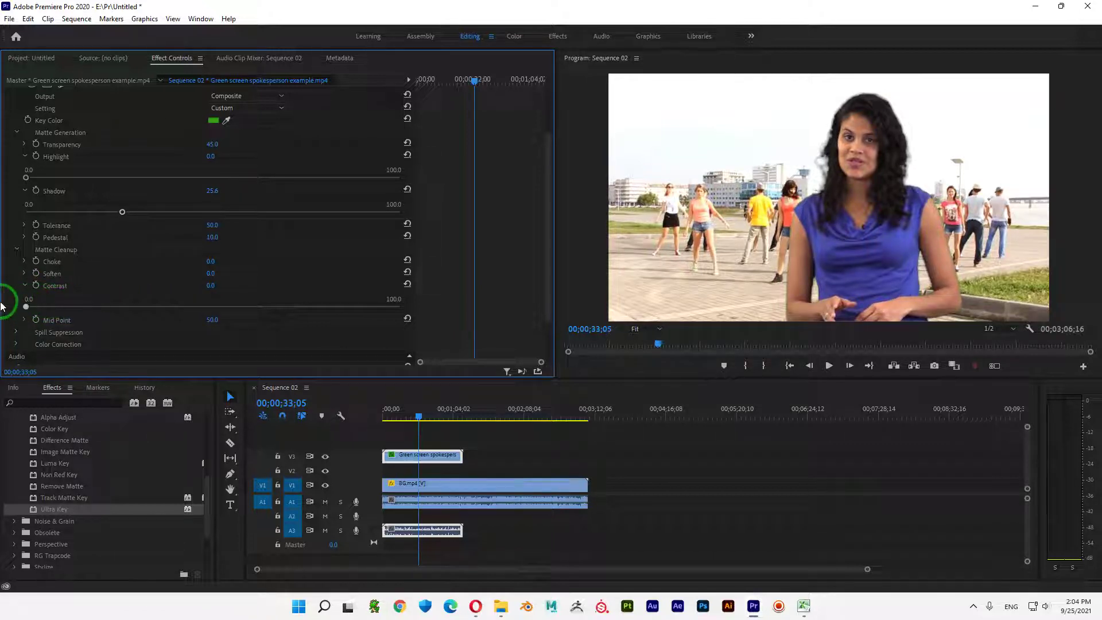
pyautogui.click(641, 247)
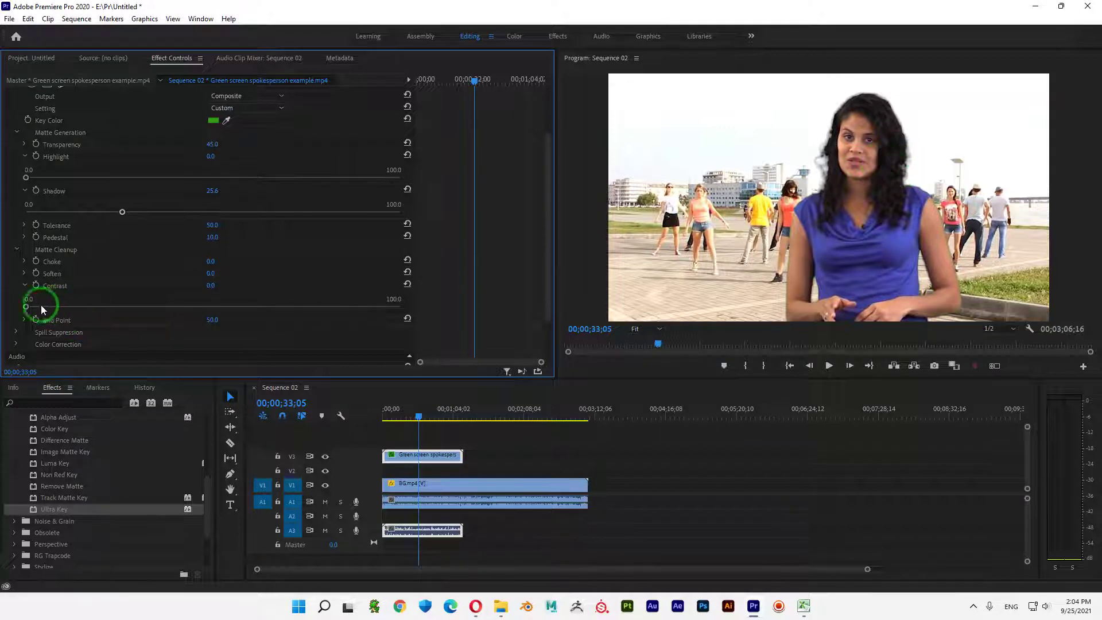
pyautogui.moveTo(26, 306); pyautogui.dragTo(1, 307)
pyautogui.click(860, 223)
pyautogui.click(831, 175)
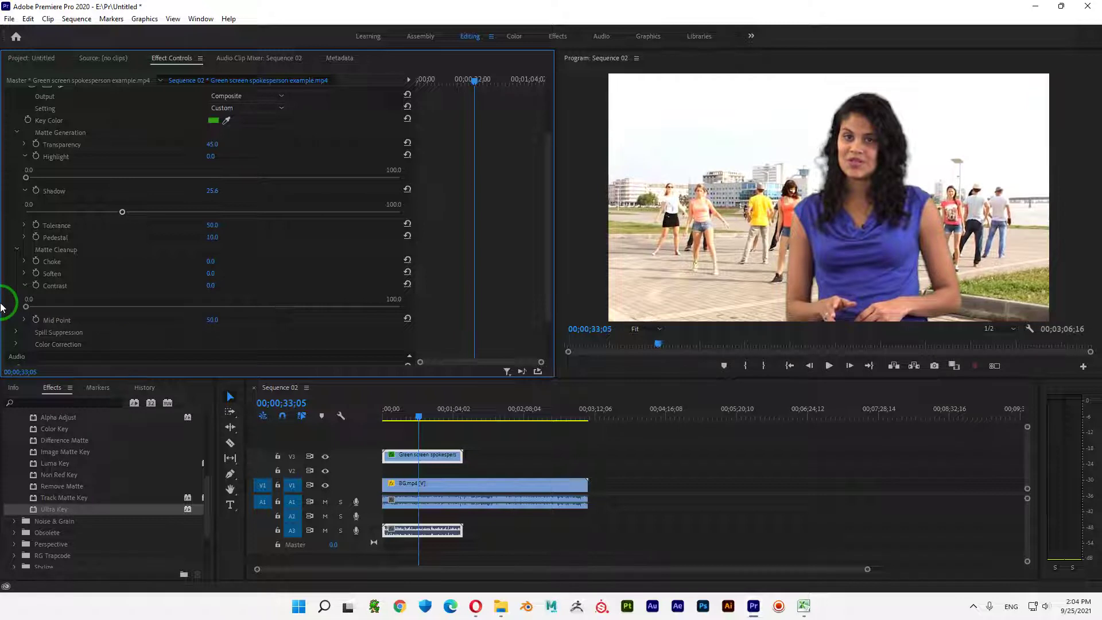
# - Under the Ultra Key's Matte Cleanup, set Choke to 32.1 and Soften to 10.0
pyautogui.click(25, 259)
pyautogui.moveTo(28, 285); pyautogui.dragTo(145, 288)
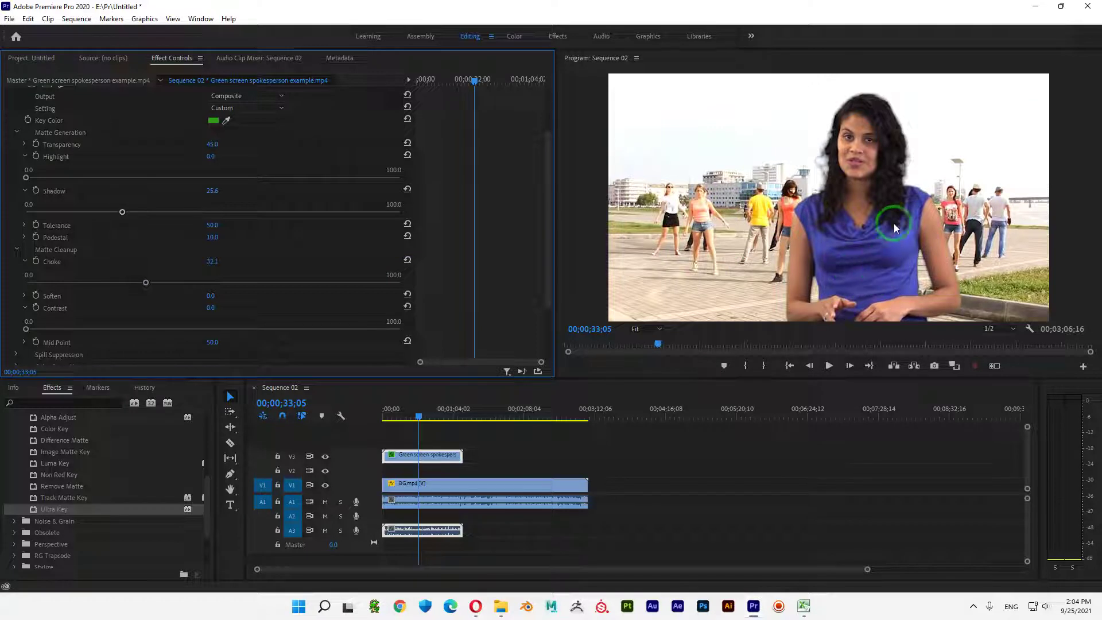
pyautogui.scroll(-1, 86, 264)
pyautogui.scroll(-2, 86, 264)
pyautogui.click(25, 238)
pyautogui.moveTo(38, 263); pyautogui.dragTo(322, 266)
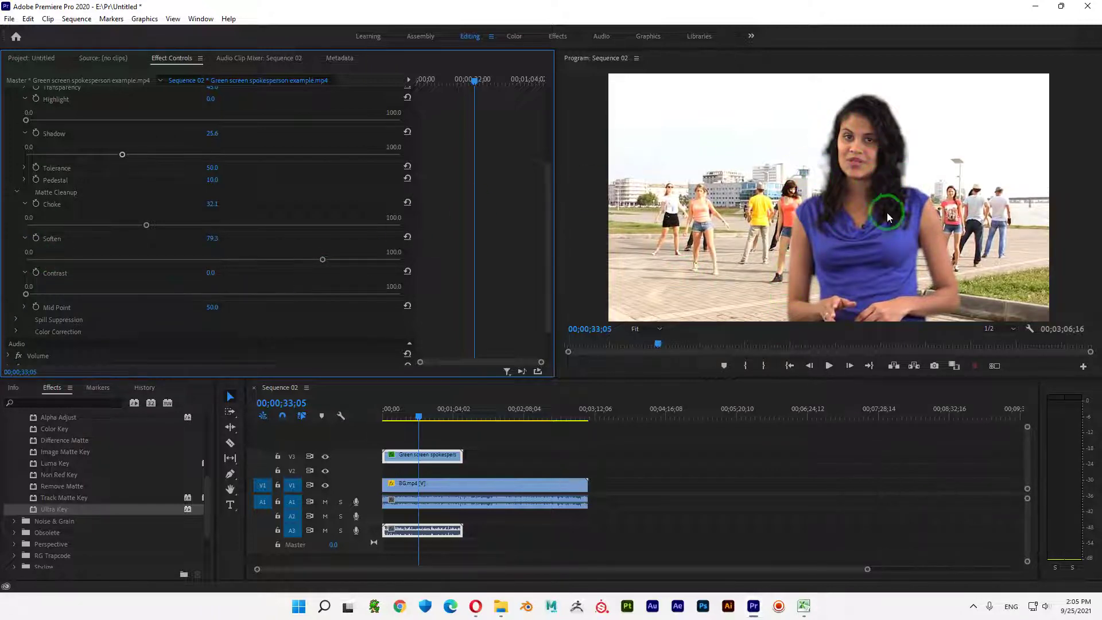
pyautogui.moveTo(322, 267); pyautogui.dragTo(112, 270)
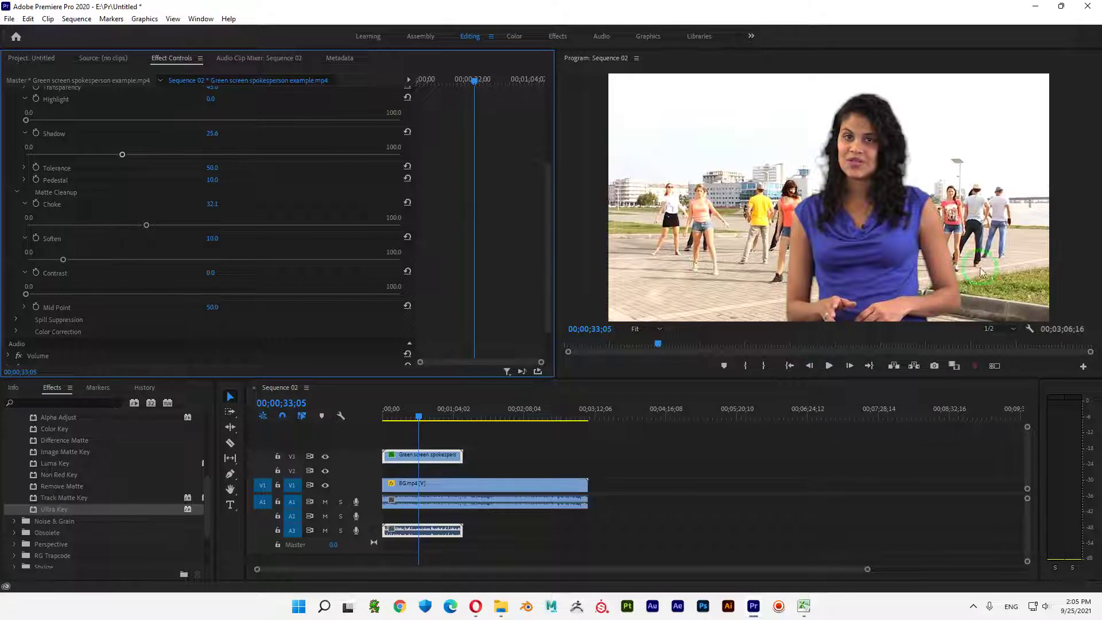
pyautogui.scroll(-1, 161, 275)
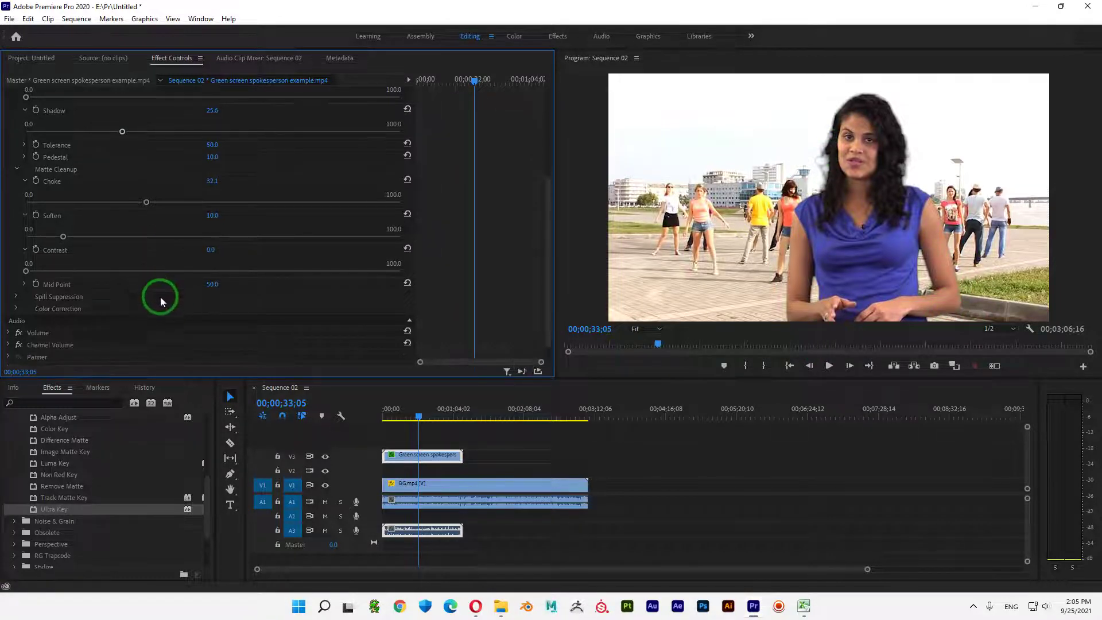
# - Try a different Mid Point under the Ultra Key's Matte Cleanup and return the value to 50.0
pyautogui.click(26, 284)
pyautogui.moveTo(216, 310)
pyautogui.mouseDown()
pyautogui.moveTo(391, 303)
pyautogui.moveTo(98, 303)
pyautogui.moveTo(388, 309)
pyautogui.moveTo(109, 307)
pyautogui.moveTo(237, 318)
pyautogui.moveTo(214, 308)
pyautogui.mouseUp()
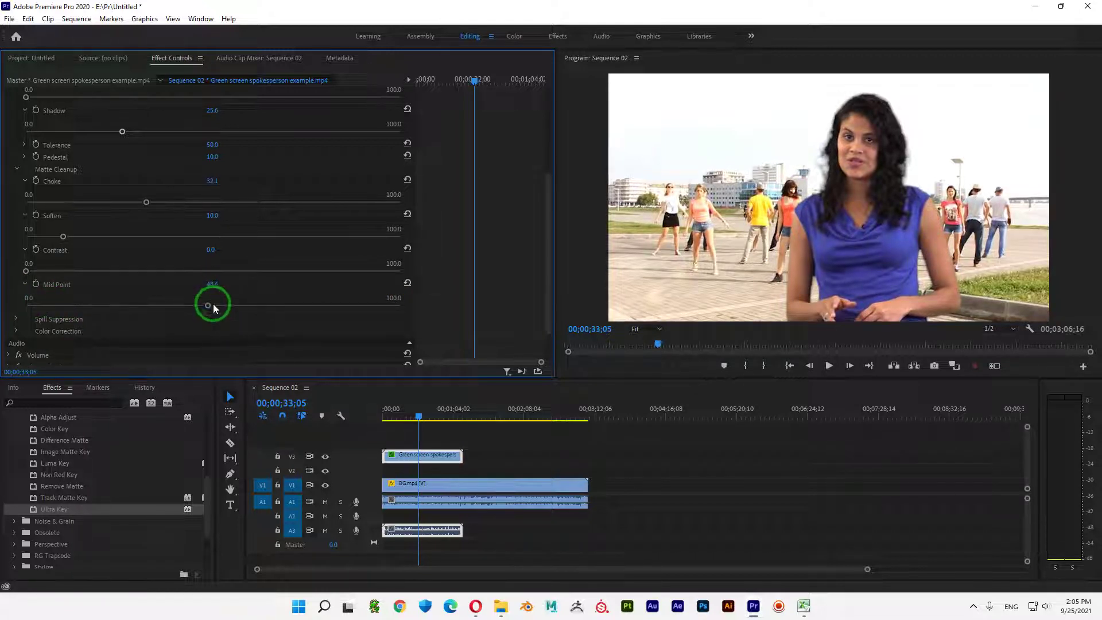
pyautogui.click(212, 284)
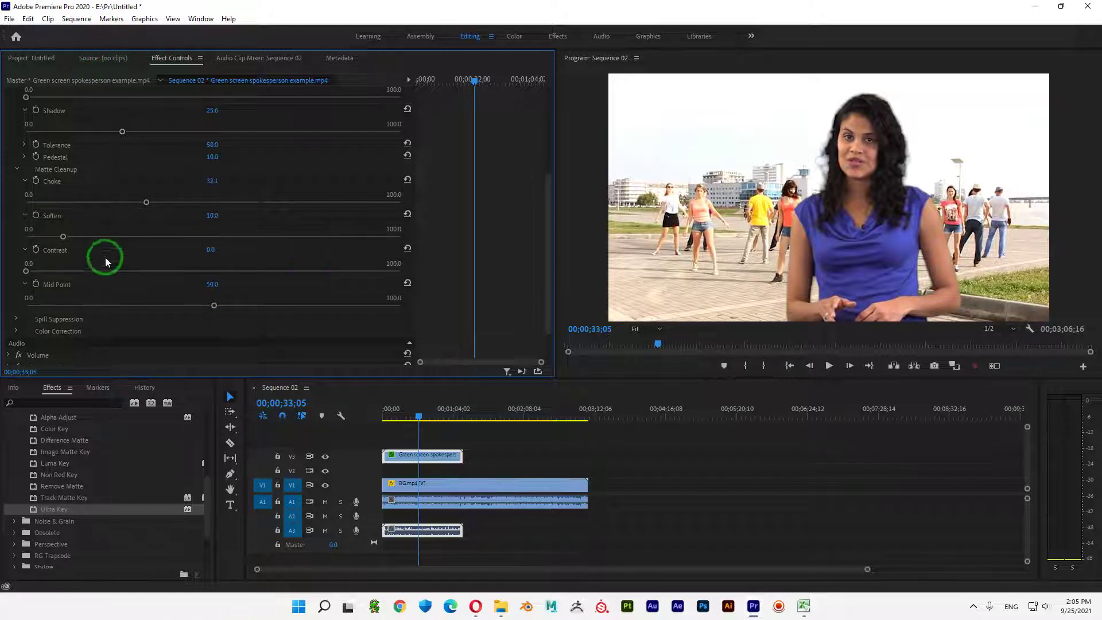
# - Try different Choke and Soften amounts under the Ultra Key's Matte Cleanup, settling on Choke 0.0 and Soften 6.1
pyautogui.moveTo(152, 205); pyautogui.dragTo(117, 203)
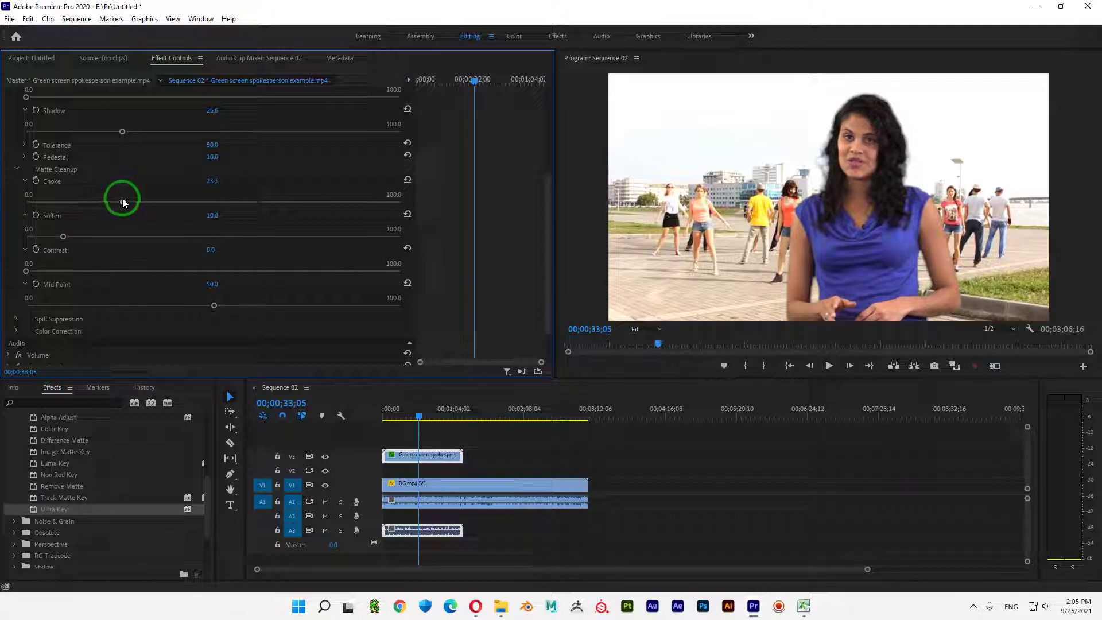
pyautogui.moveTo(125, 200); pyautogui.dragTo(202, 201)
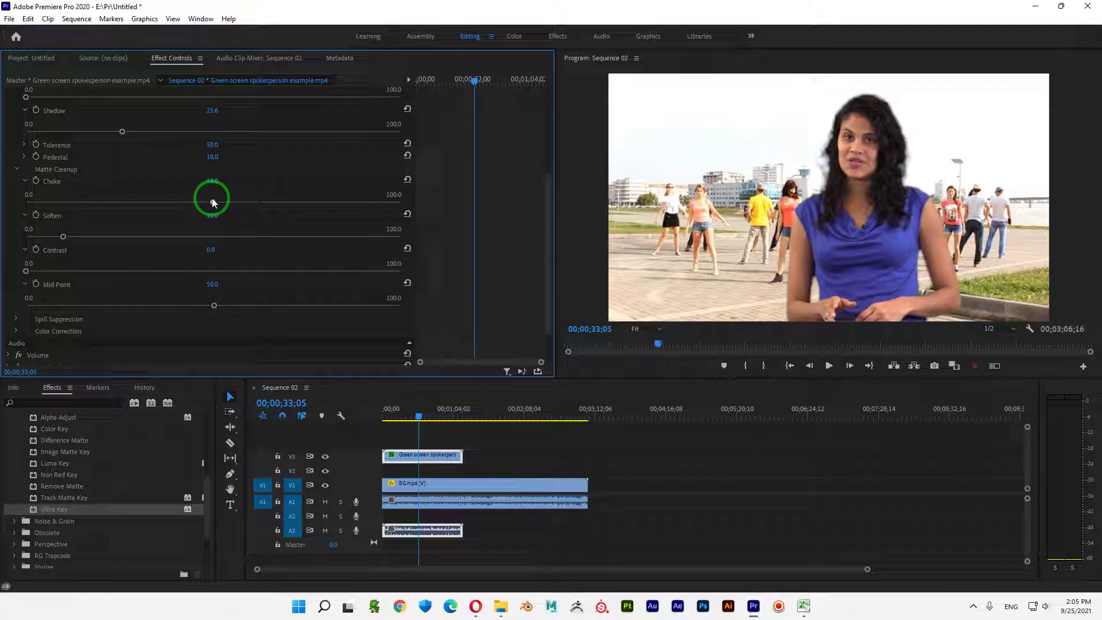
pyautogui.click(127, 226)
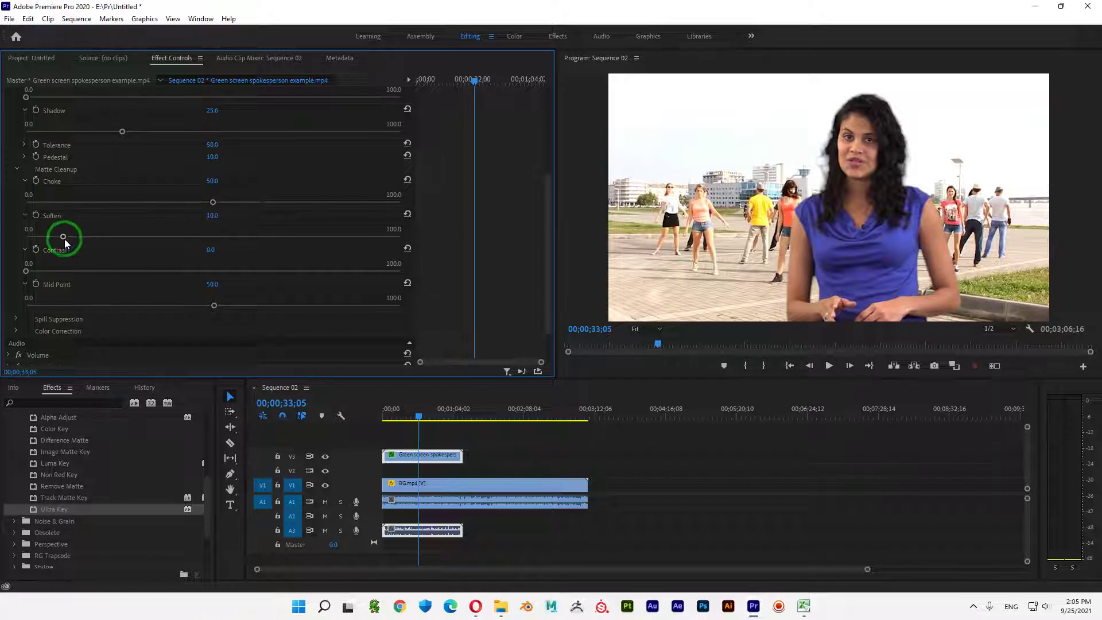
pyautogui.moveTo(64, 235); pyautogui.dragTo(41, 237)
pyautogui.click(148, 224)
pyautogui.moveTo(205, 201); pyautogui.dragTo(50, 237)
pyautogui.moveTo(49, 239); pyautogui.dragTo(47, 240)
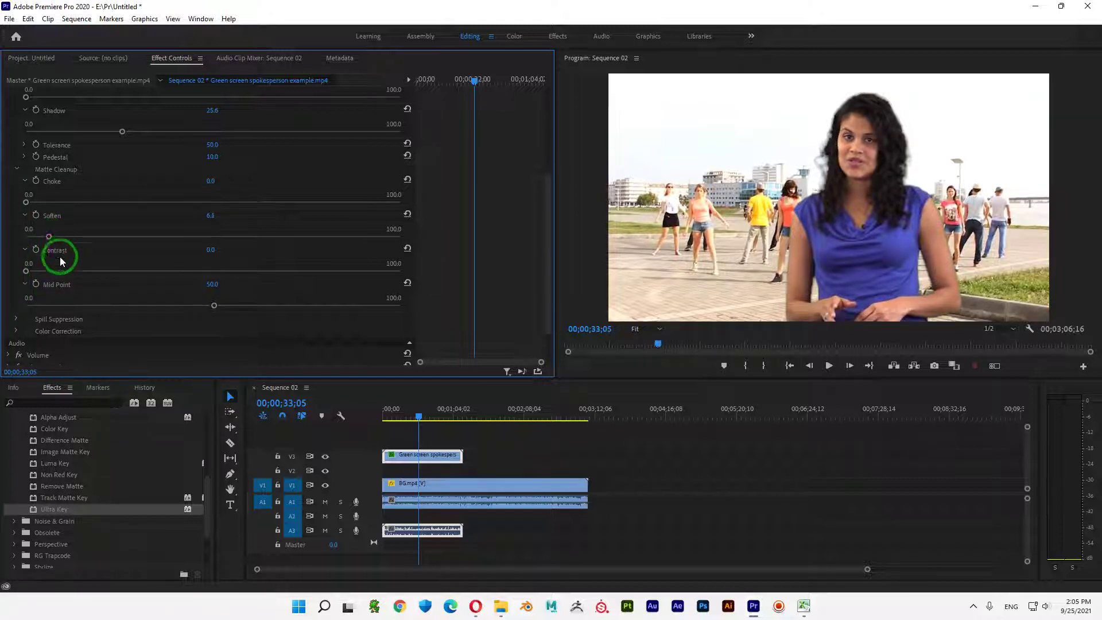
# - Try different Tolerance amounts under the Ultra Key's Matte Generation and return the value to 50.0
pyautogui.scroll(1, 140, 183)
pyautogui.click(25, 179)
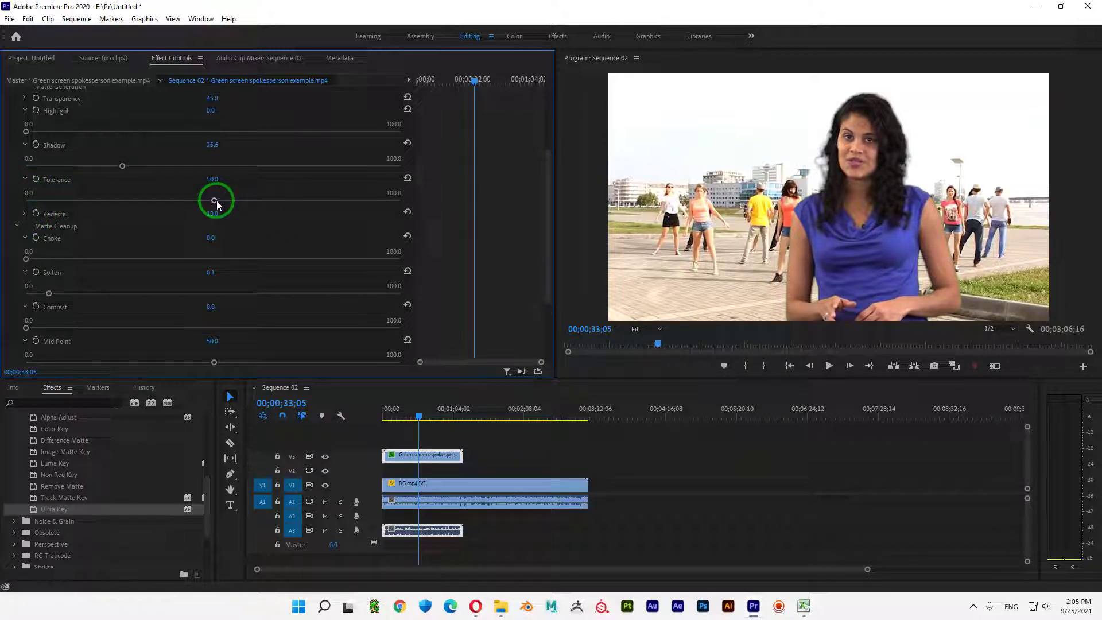
pyautogui.moveTo(216, 200); pyautogui.dragTo(253, 198)
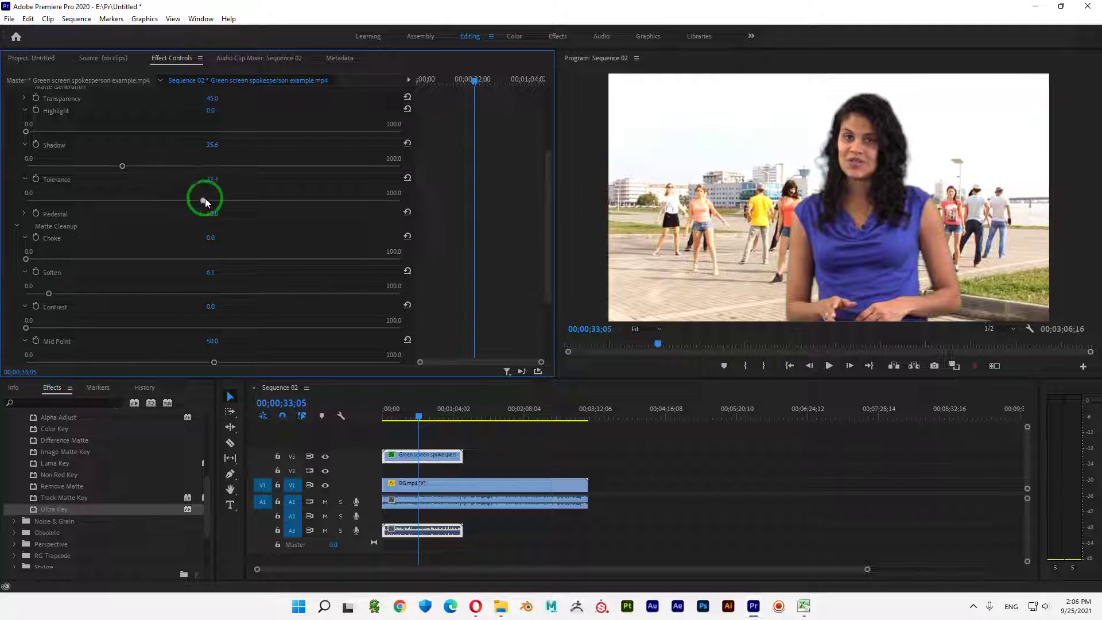
pyautogui.moveTo(214, 202); pyautogui.dragTo(211, 202)
pyautogui.click(229, 174)
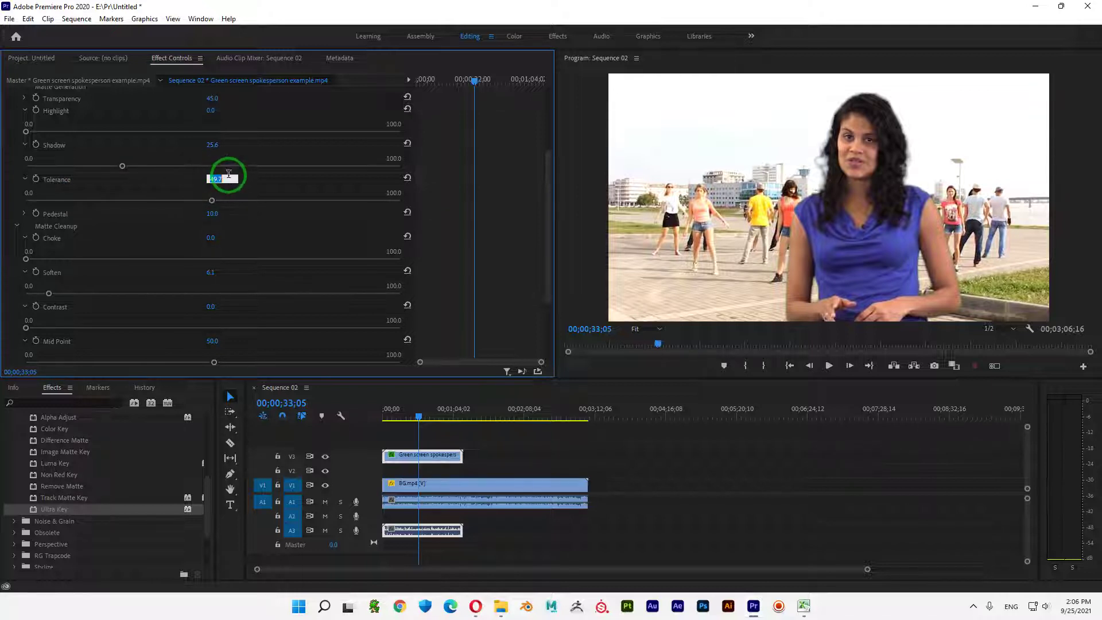
pyautogui.press('Return')
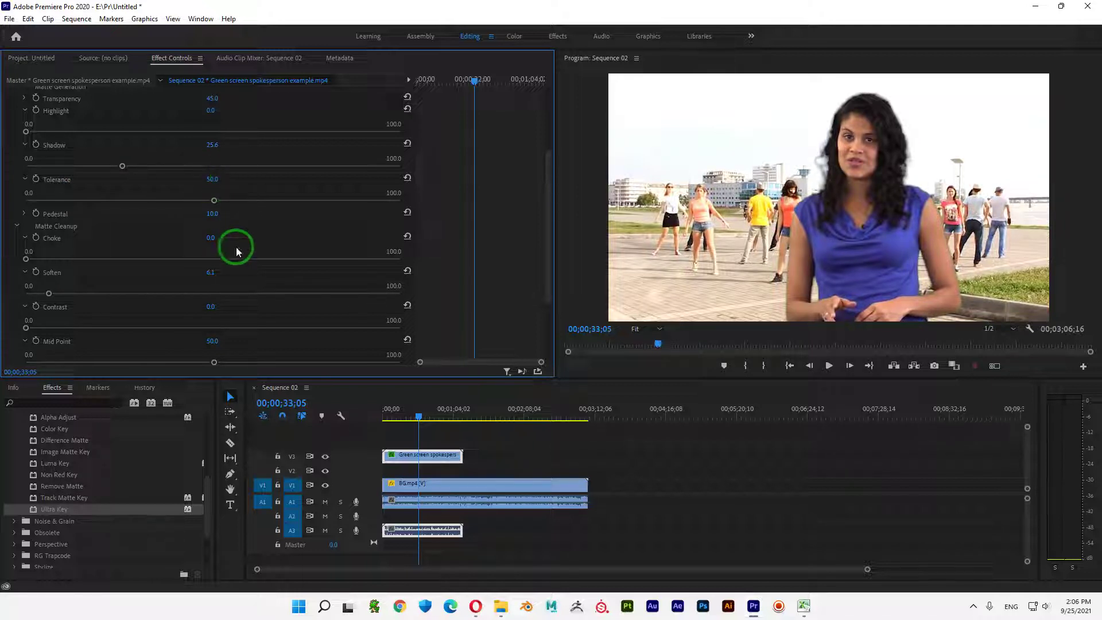
# - Try different Pedestal amounts under the Ultra Key's Matte Generation and return the value to 10.0
pyautogui.click(24, 213)
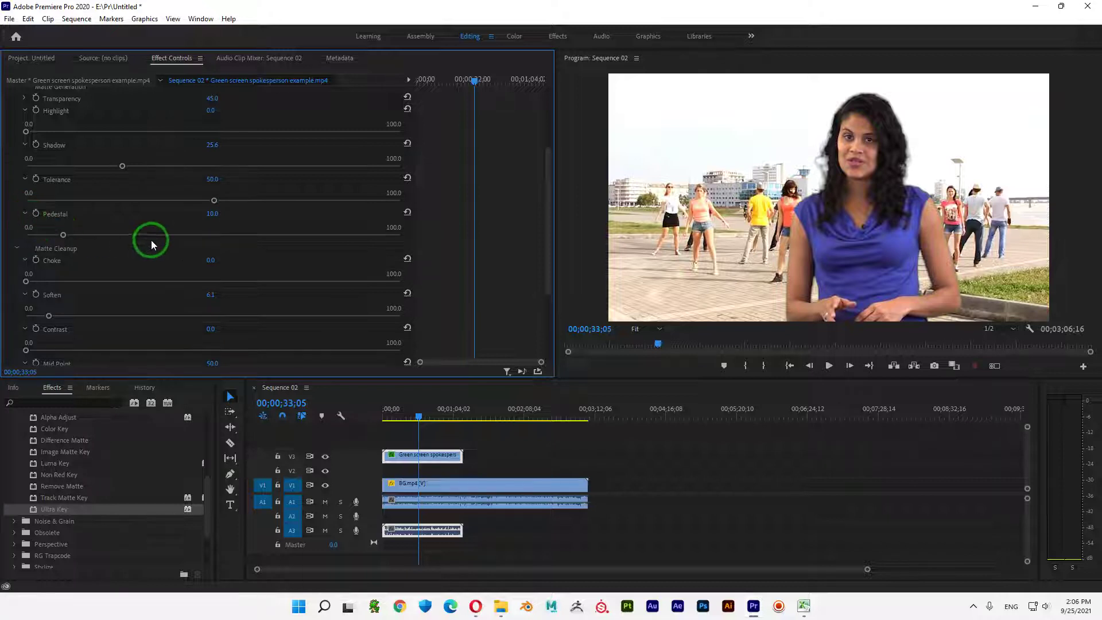
pyautogui.moveTo(67, 234); pyautogui.dragTo(126, 244)
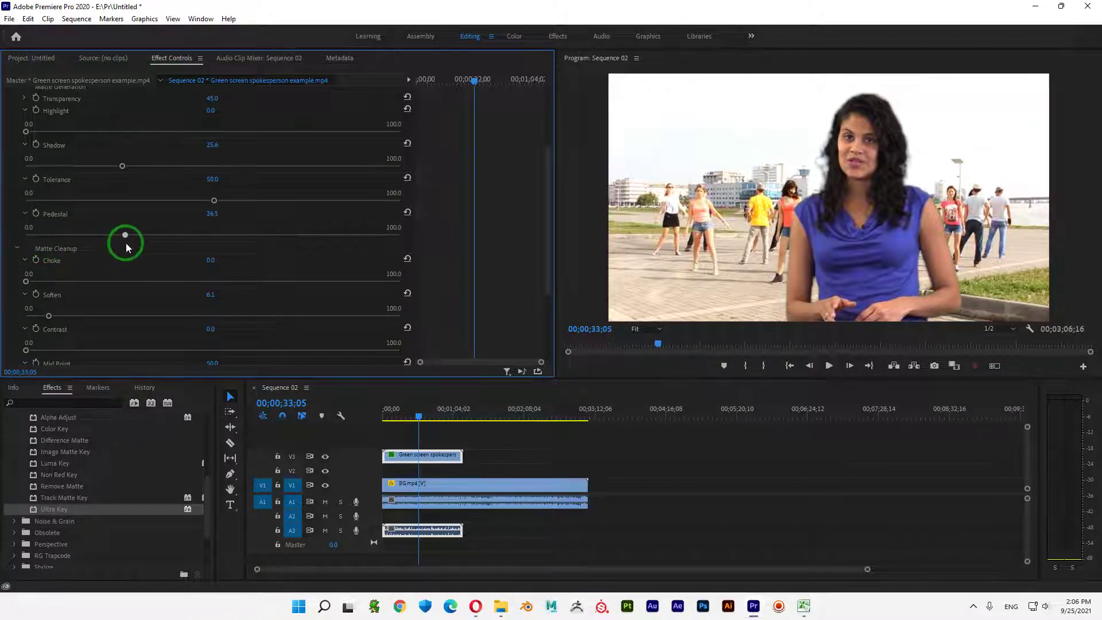
pyautogui.moveTo(322, 239); pyautogui.dragTo(159, 235)
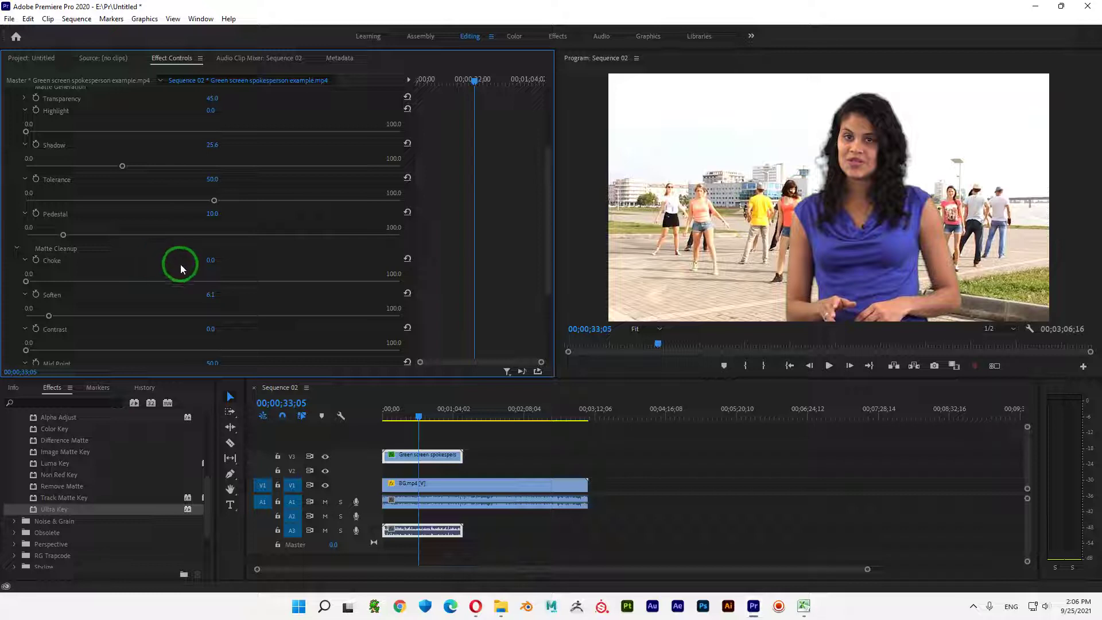
# - Collapse the Ultra Key's Matte Generation sliders, its Matte Cleanup group and the Ultra Key effect itself
pyautogui.scroll(2, 143, 189)
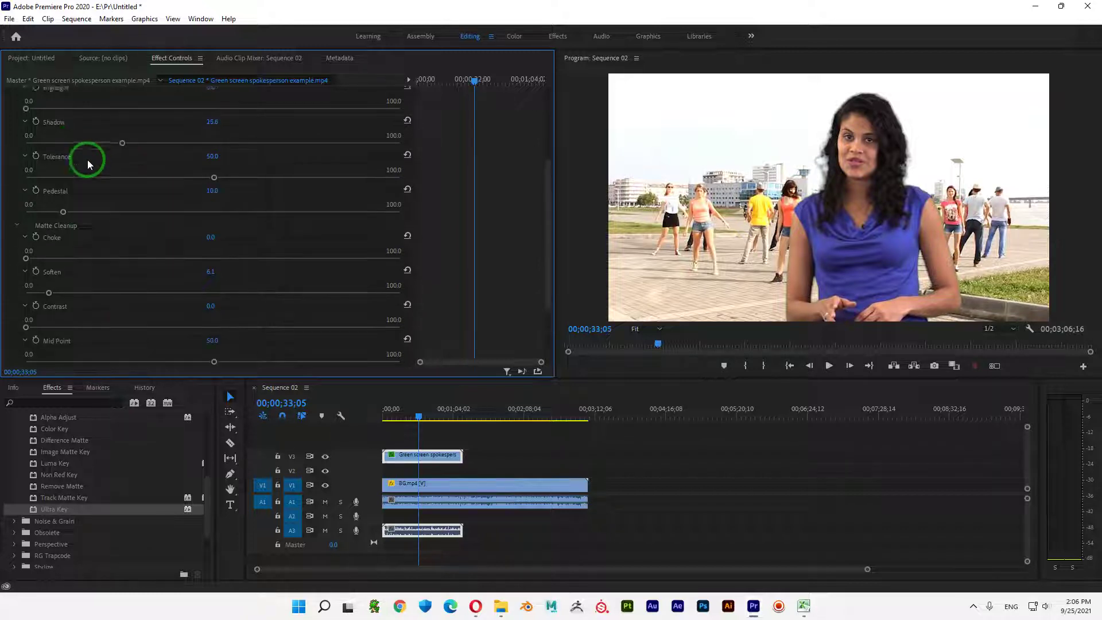
pyautogui.scroll(1, 49, 146)
pyautogui.click(25, 191)
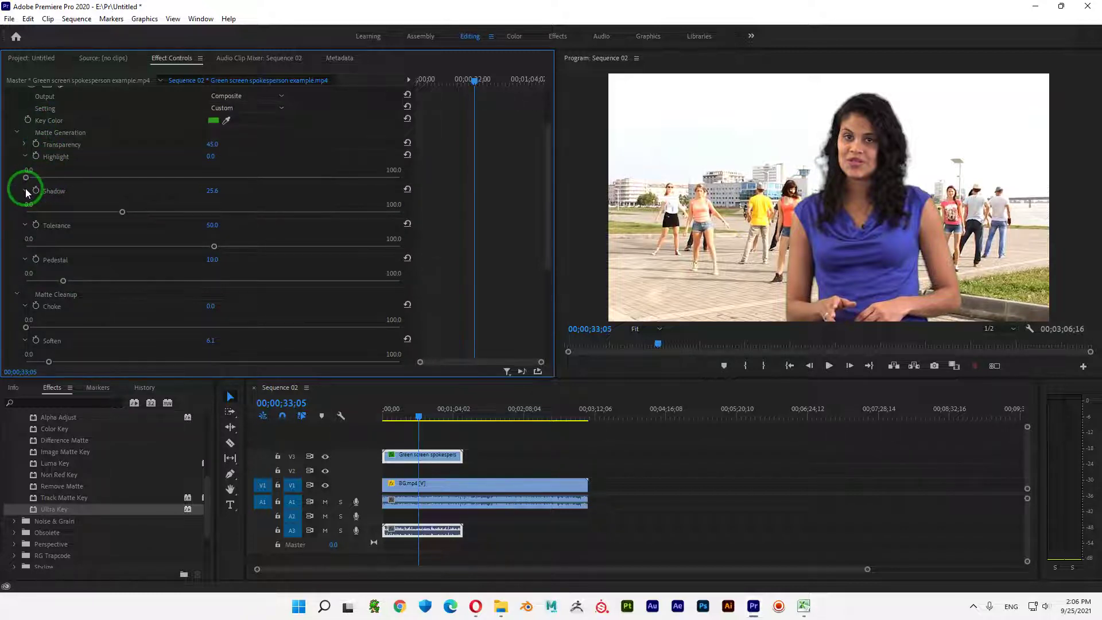
pyautogui.click(25, 201)
pyautogui.click(26, 157)
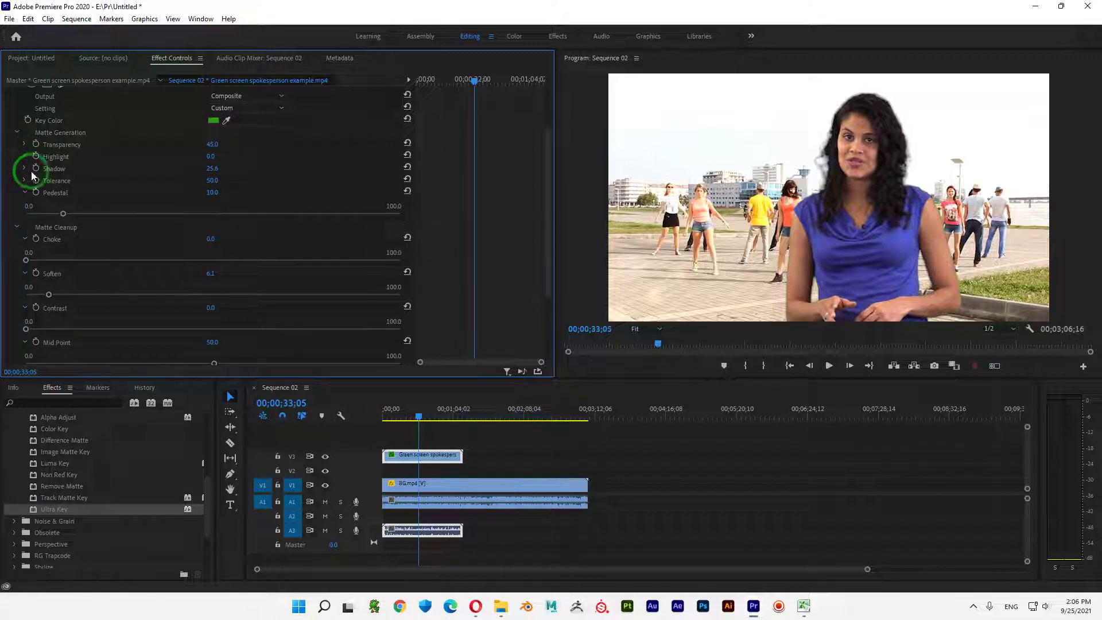
pyautogui.click(24, 192)
pyautogui.click(17, 205)
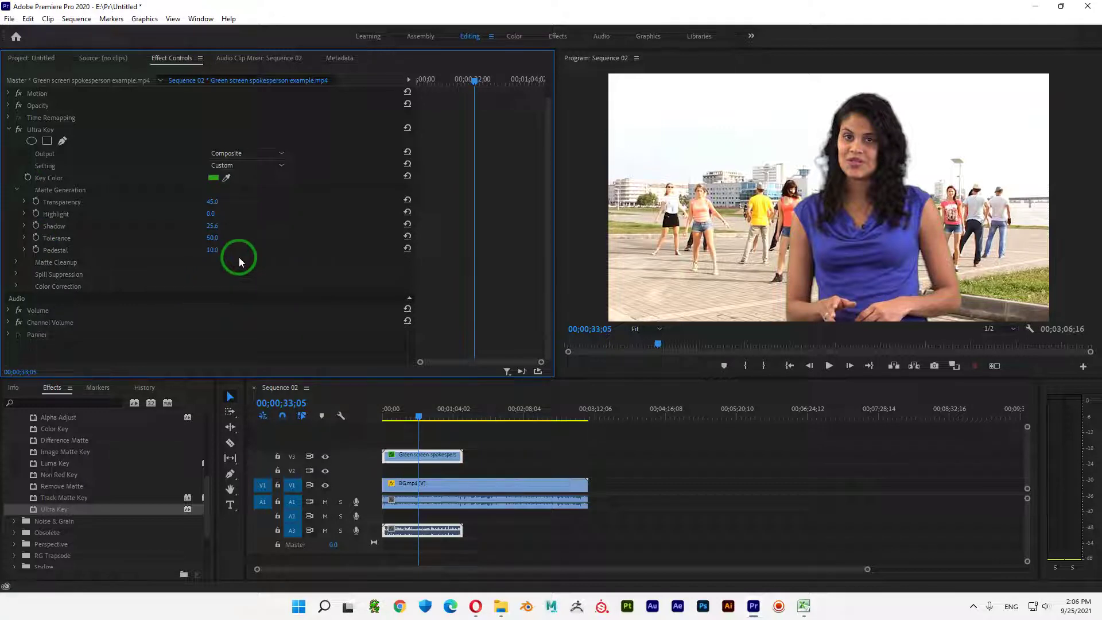
pyautogui.click(9, 129)
pyautogui.click(38, 167)
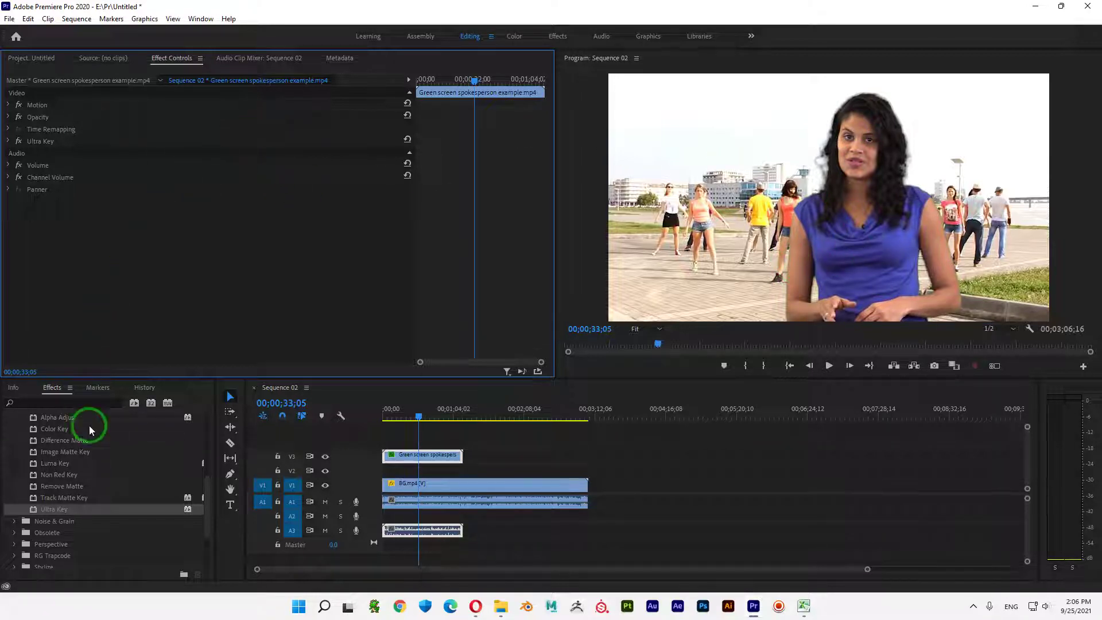
# - Collapse the Keying effects folder and expand Color Correction to look through its effects
pyautogui.scroll(4, 97, 471)
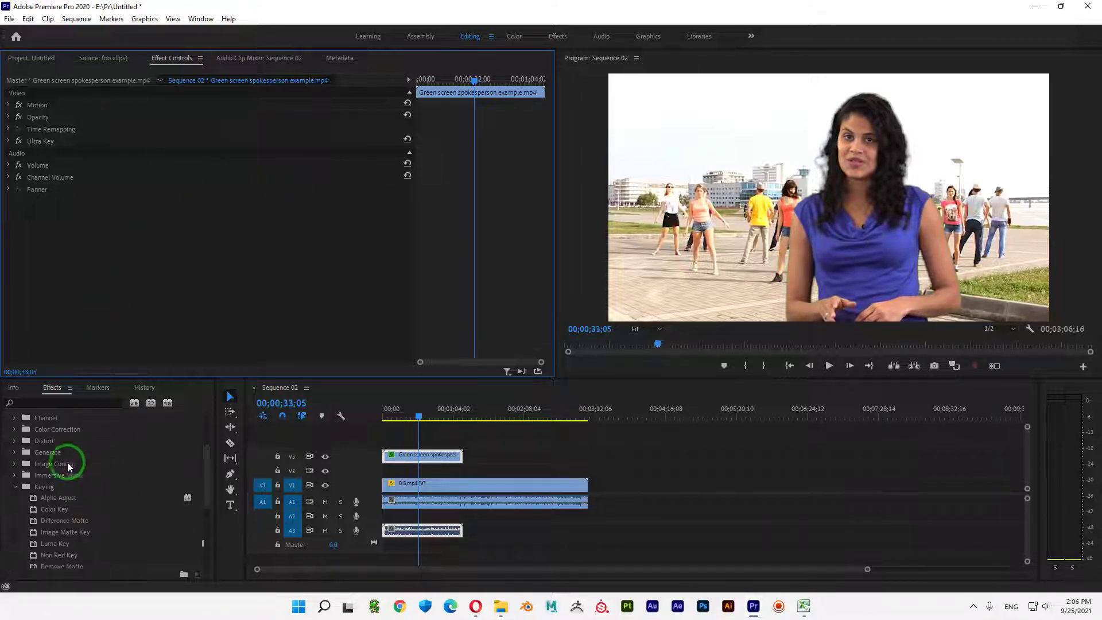
pyautogui.click(16, 487)
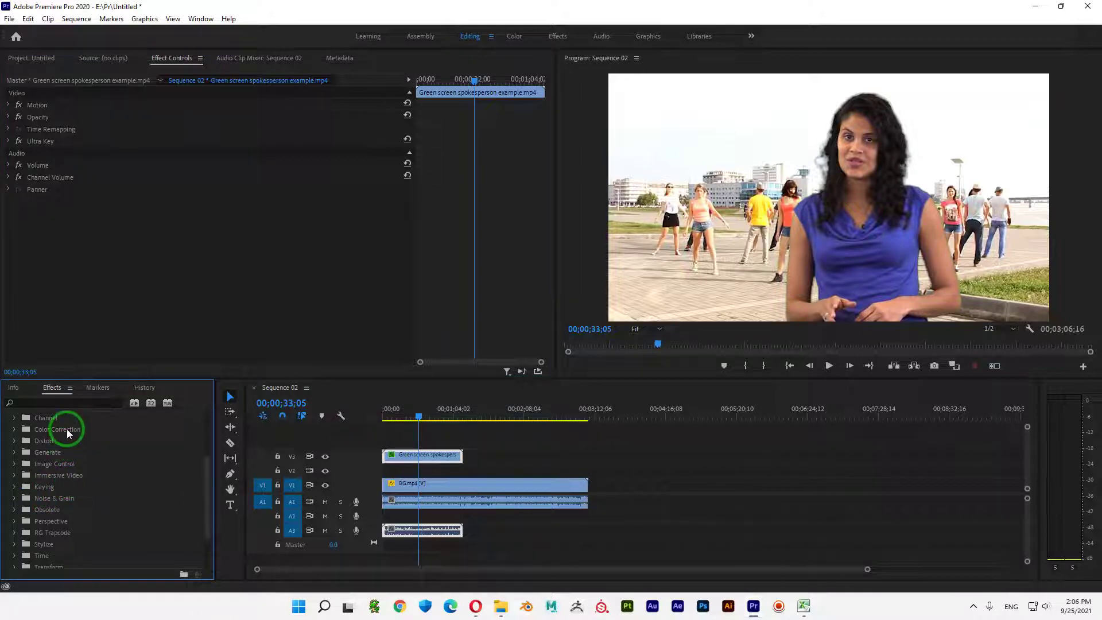
pyautogui.click(15, 430)
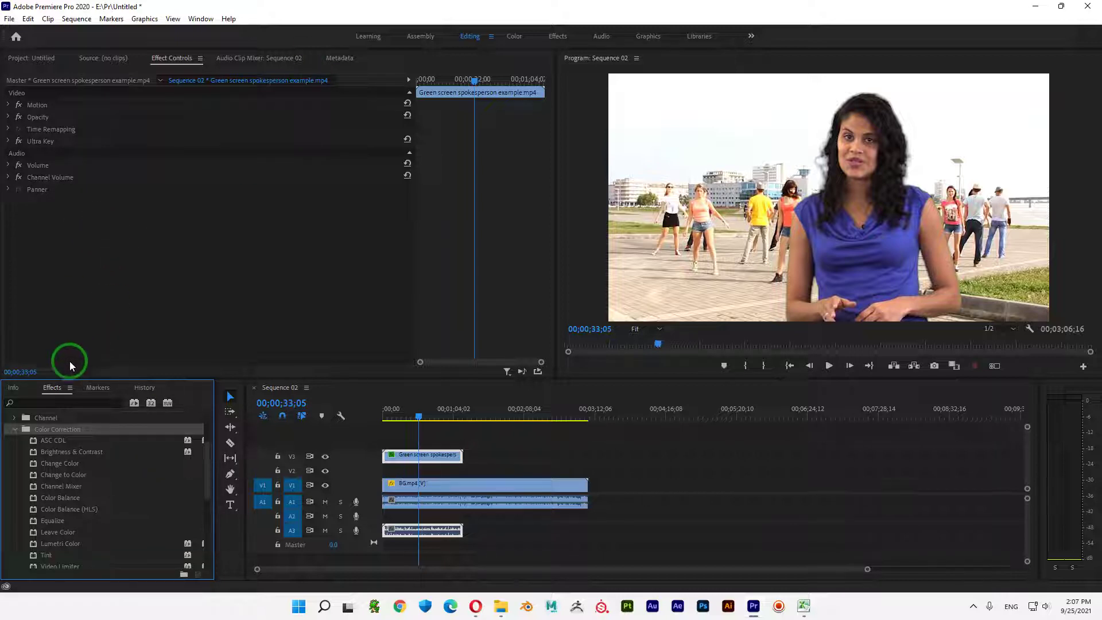
pyautogui.scroll(-1, 106, 467)
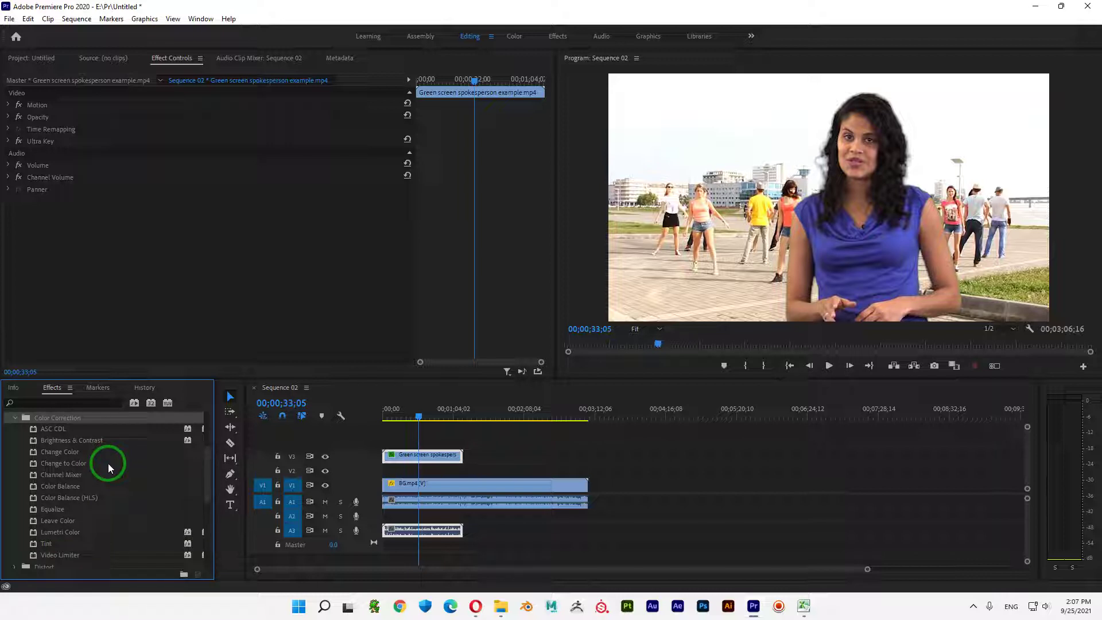
pyautogui.scroll(-1, 109, 466)
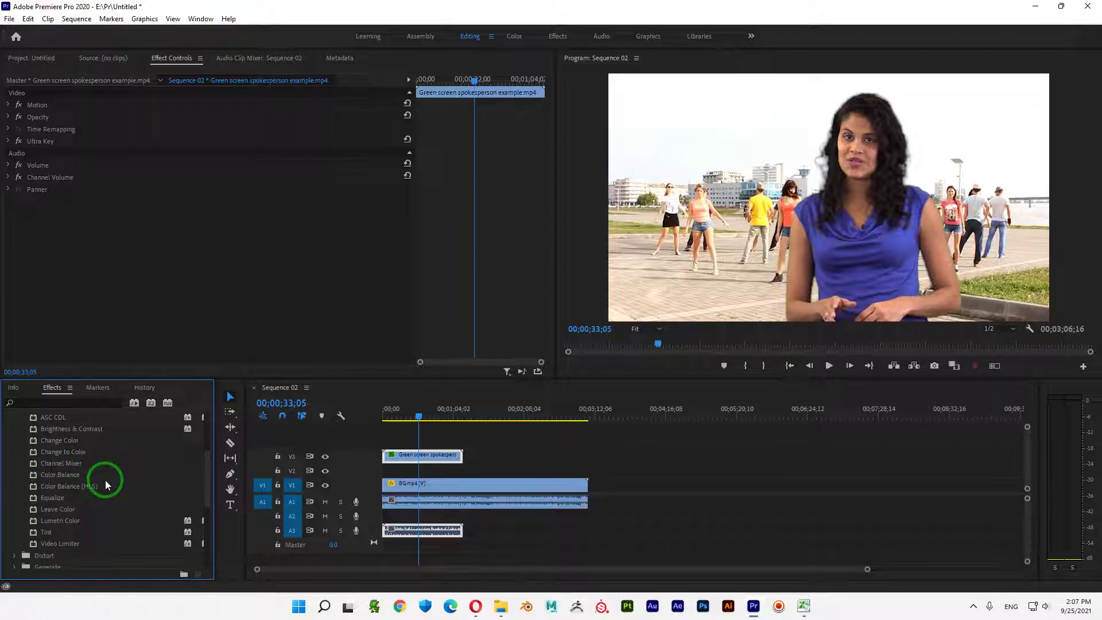
pyautogui.scroll(-1, 78, 520)
pyautogui.scroll(2, 80, 513)
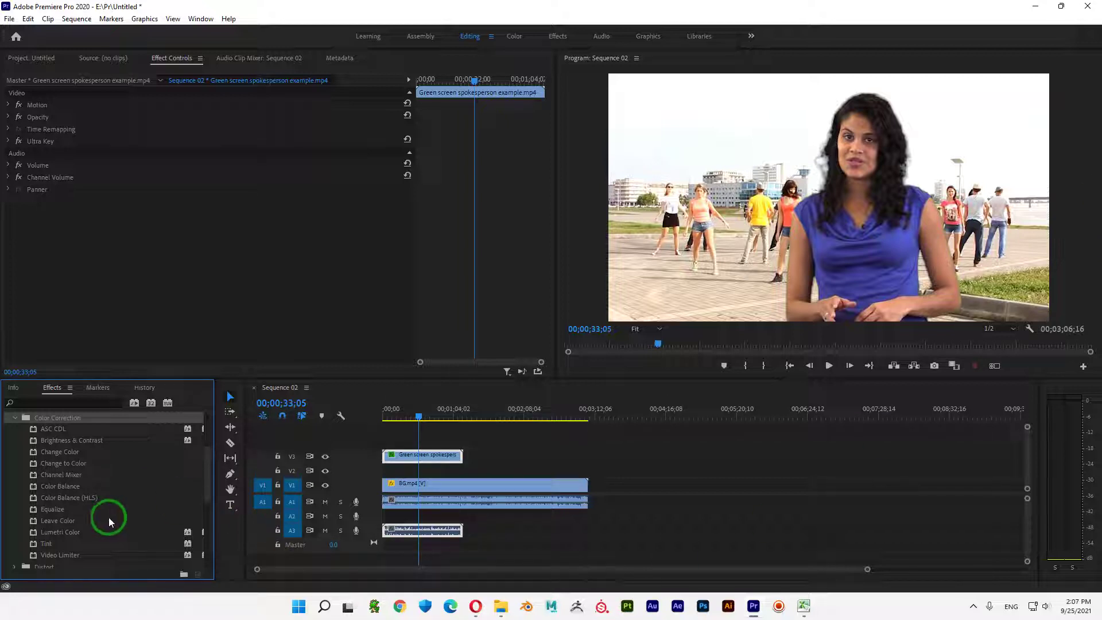
pyautogui.click(55, 486)
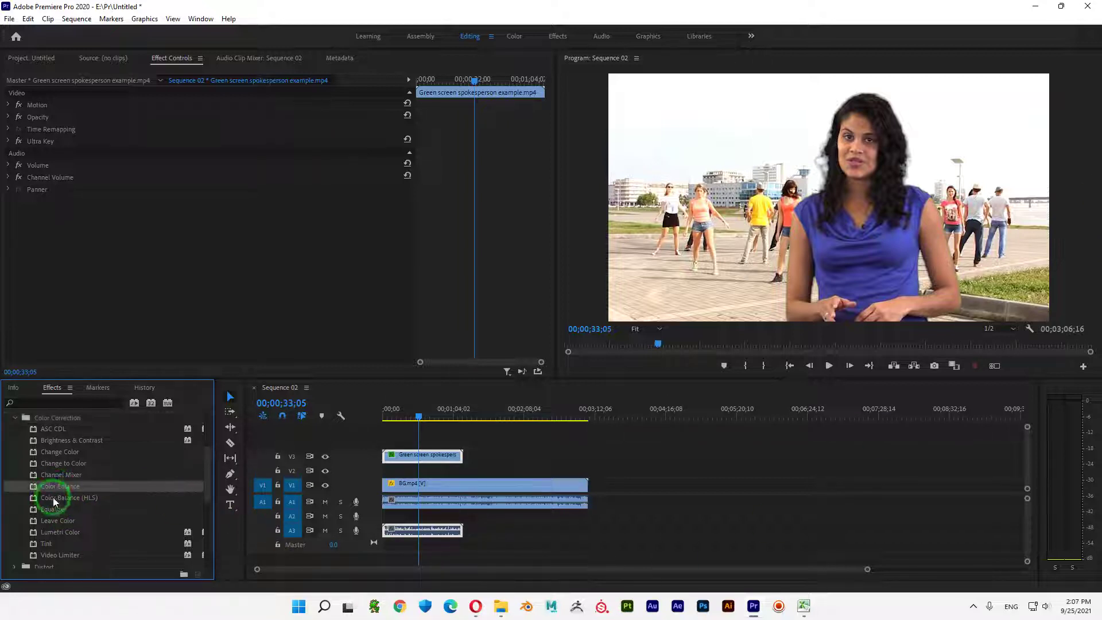
# - Try Brightness & Contrast with a changed Brightness on the BG.mp4 clip on V1, and undo both the adjustment and the effect
pyautogui.click(67, 442)
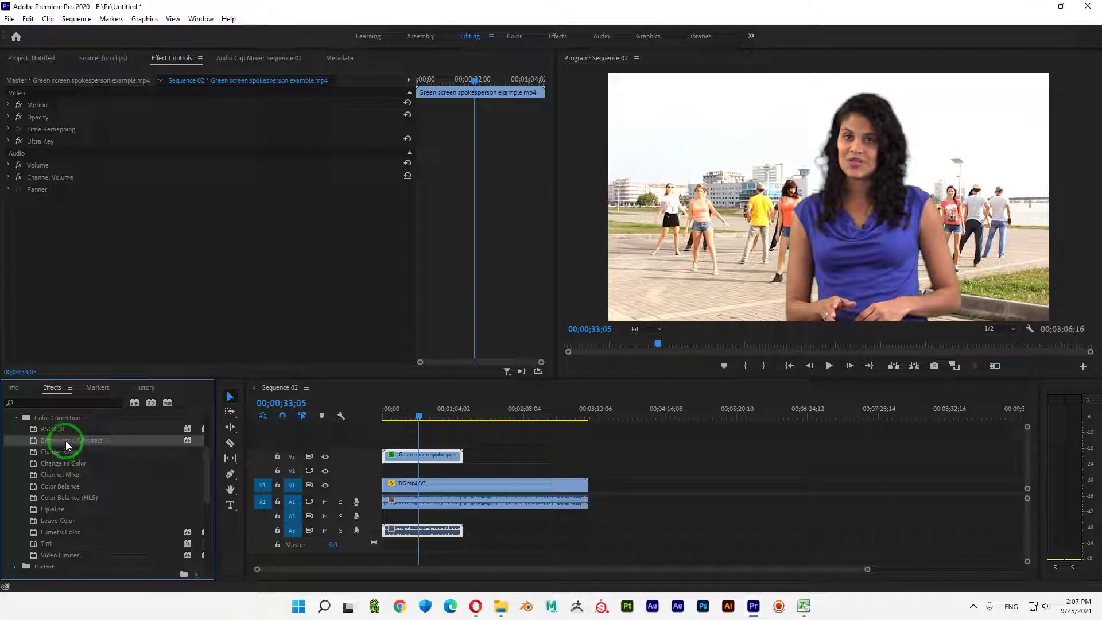
pyautogui.moveTo(63, 440); pyautogui.dragTo(417, 487)
pyautogui.click(417, 487)
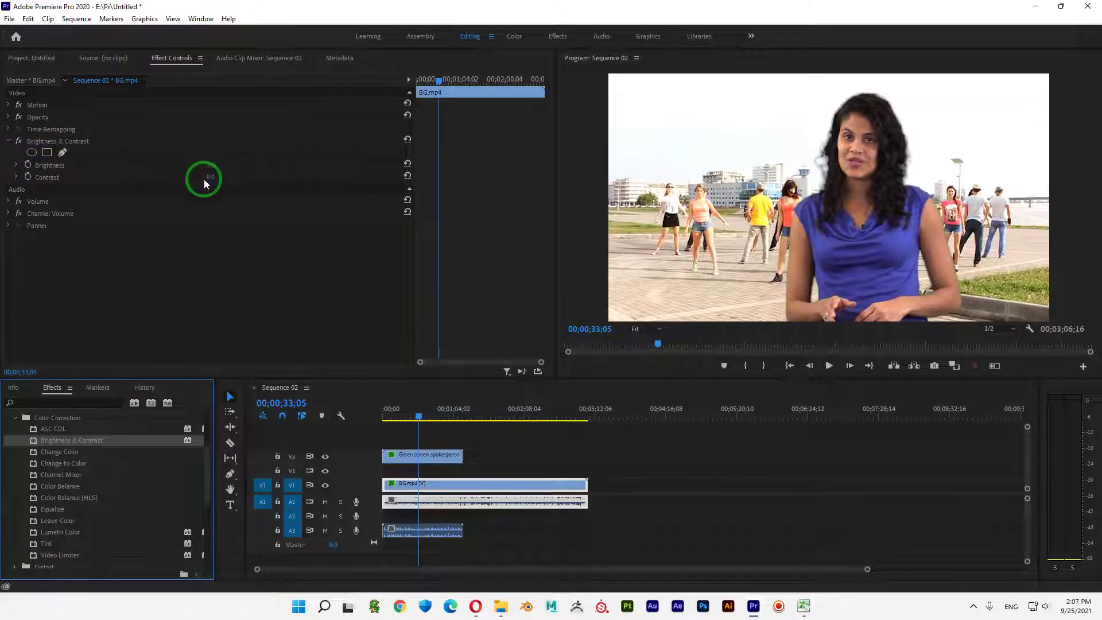
pyautogui.click(211, 165)
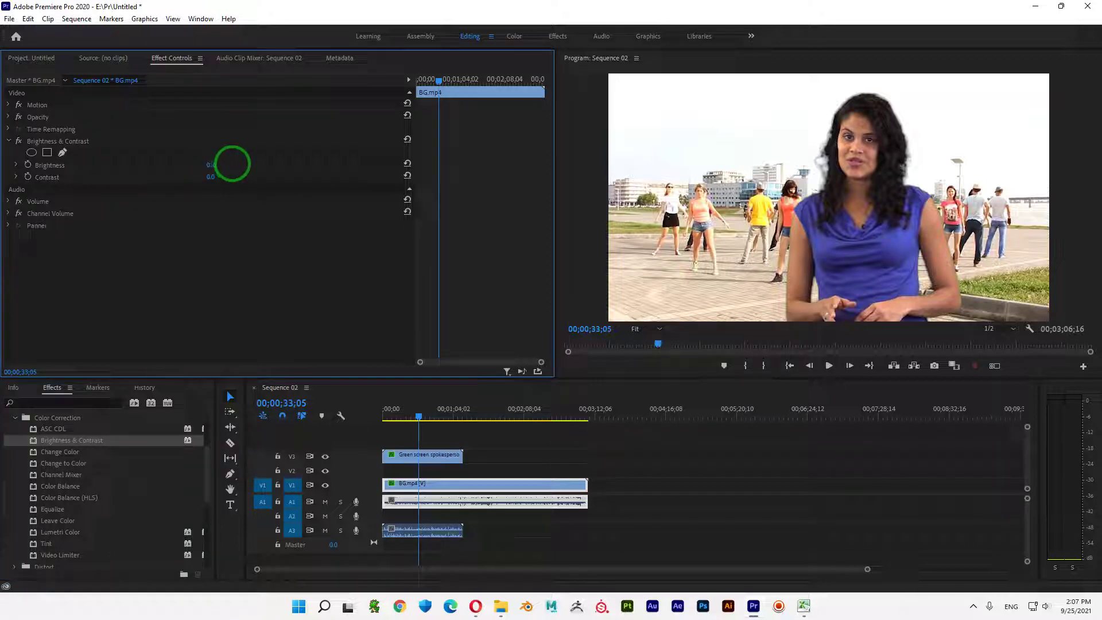
pyautogui.click(211, 166)
pyautogui.moveTo(211, 168); pyautogui.dragTo(22, 147)
pyautogui.hotkey('ctrl', 'z')
pyautogui.hotkey('ctrl', 'z')
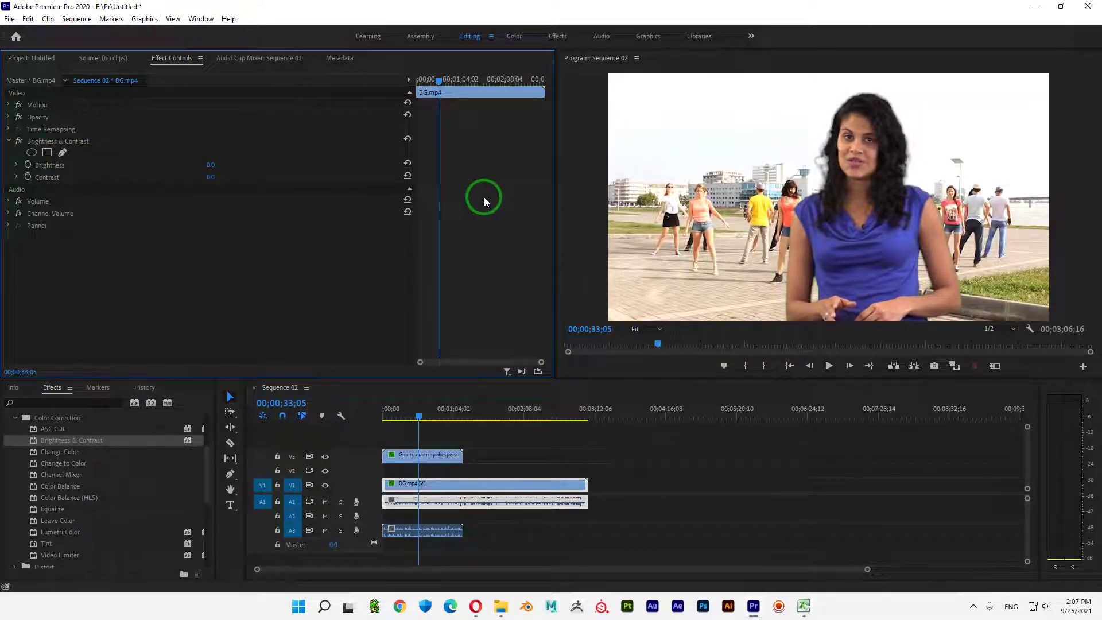
# - Apply Brightness & Contrast to the green screen spokesperson clip on V3, with Brightness 20.0 and Contrast 12.0
pyautogui.click(438, 454)
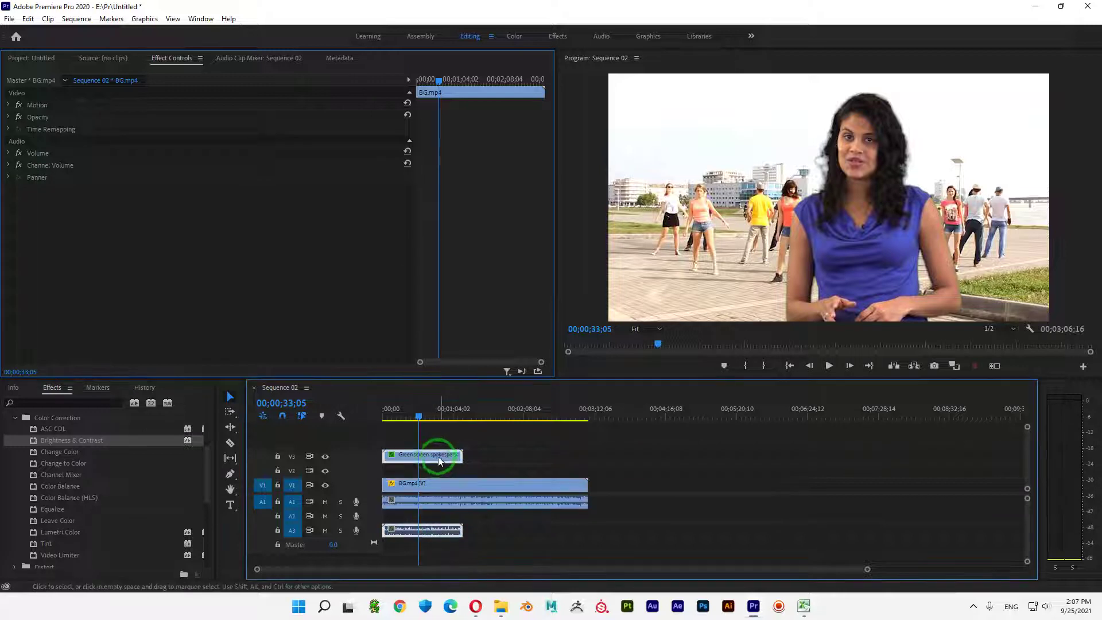
pyautogui.moveTo(66, 440); pyautogui.dragTo(420, 455)
pyautogui.moveTo(210, 177)
pyautogui.mouseDown()
pyautogui.moveTo(276, 179)
pyautogui.moveTo(217, 179)
pyautogui.mouseUp()
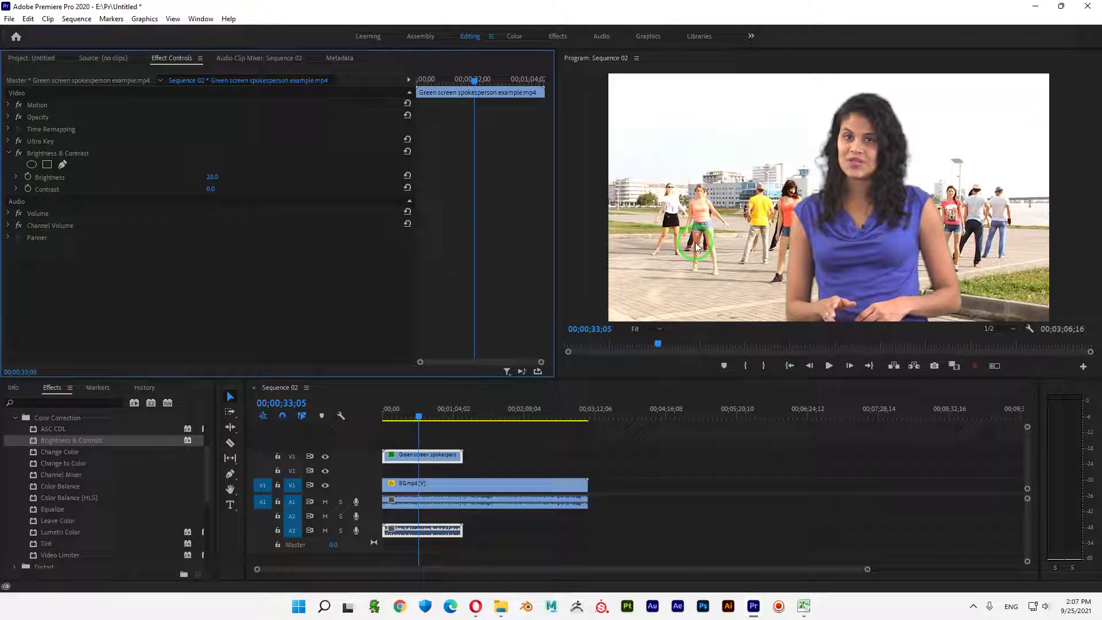
pyautogui.moveTo(212, 195); pyautogui.dragTo(236, 250)
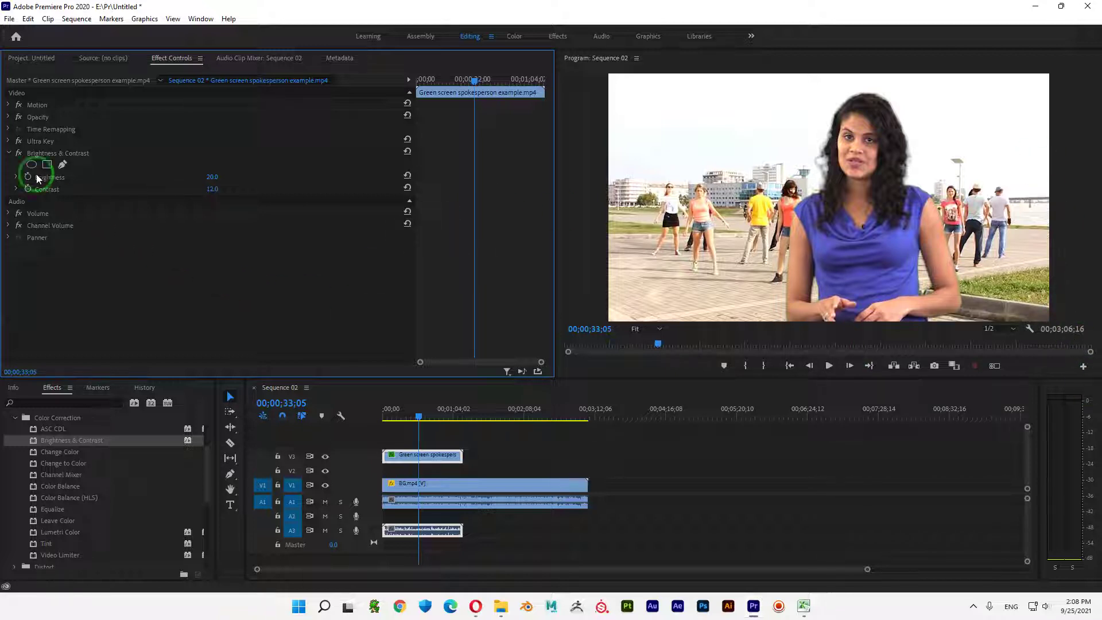
# - Collapse the clip's Brightness & Contrast settings and the Color Correction and Video Effects folders
pyautogui.click(8, 152)
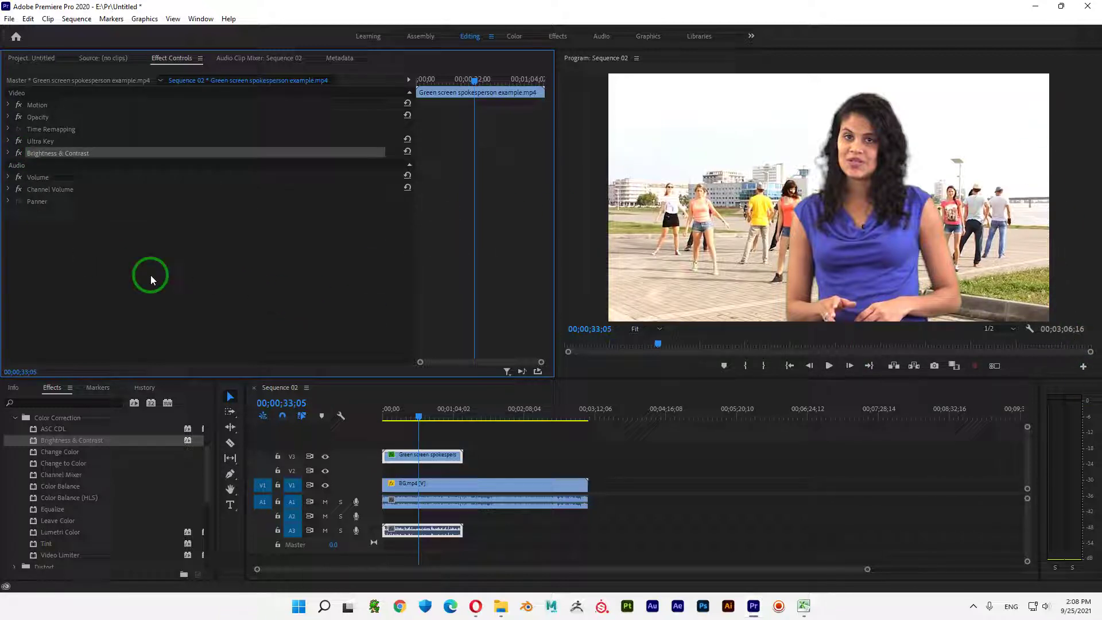
pyautogui.click(95, 261)
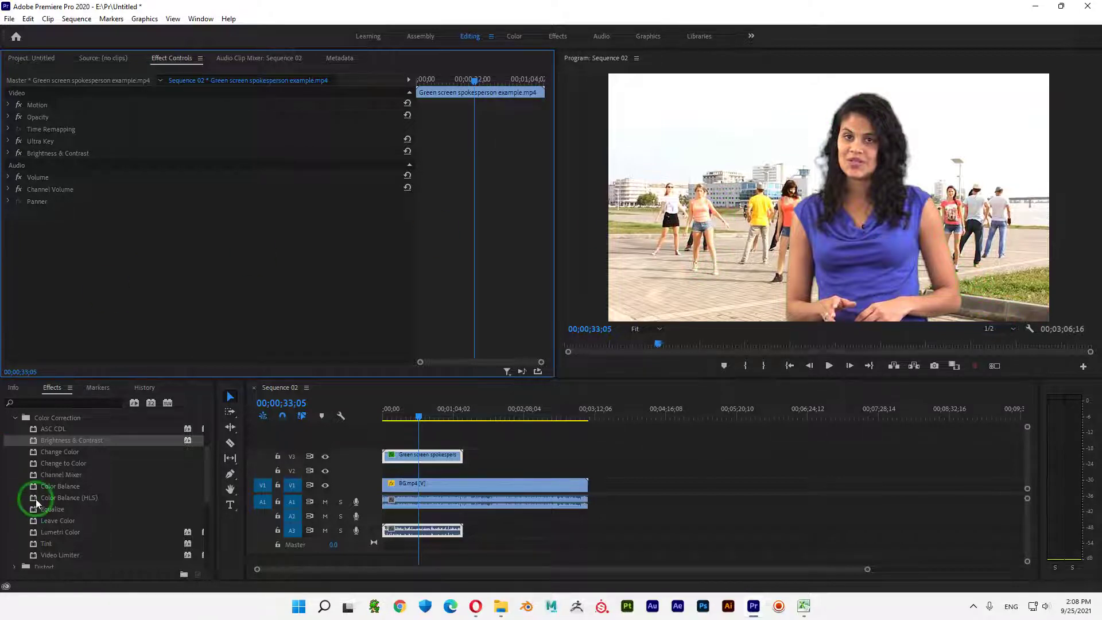
pyautogui.click(15, 418)
pyautogui.scroll(3, 36, 429)
pyautogui.click(8, 463)
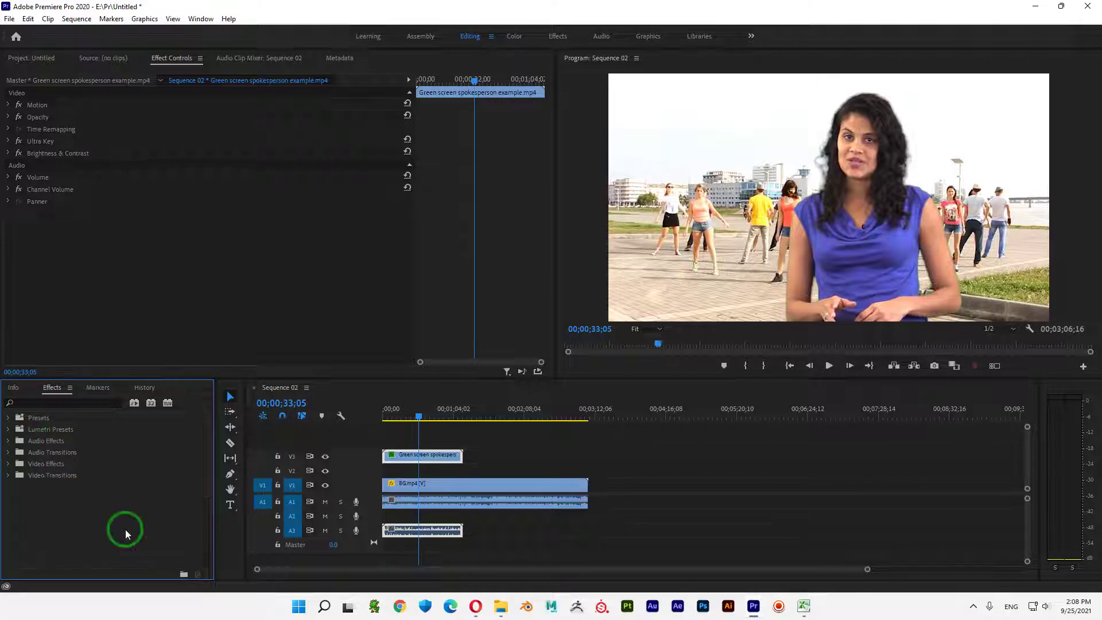
# - Move the green screen spokesperson clip from V3 to V2 and create a 1920 × 1080 adjustment layer at 29.97 fps Drop-Frame
pyautogui.moveTo(430, 455); pyautogui.dragTo(445, 470)
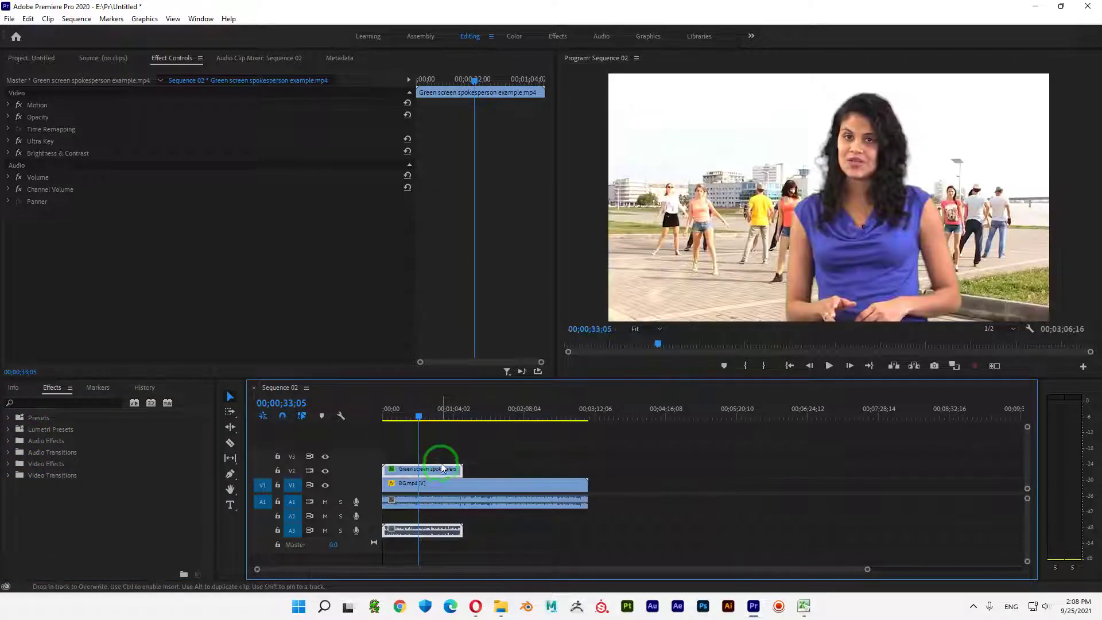
pyautogui.click(445, 493)
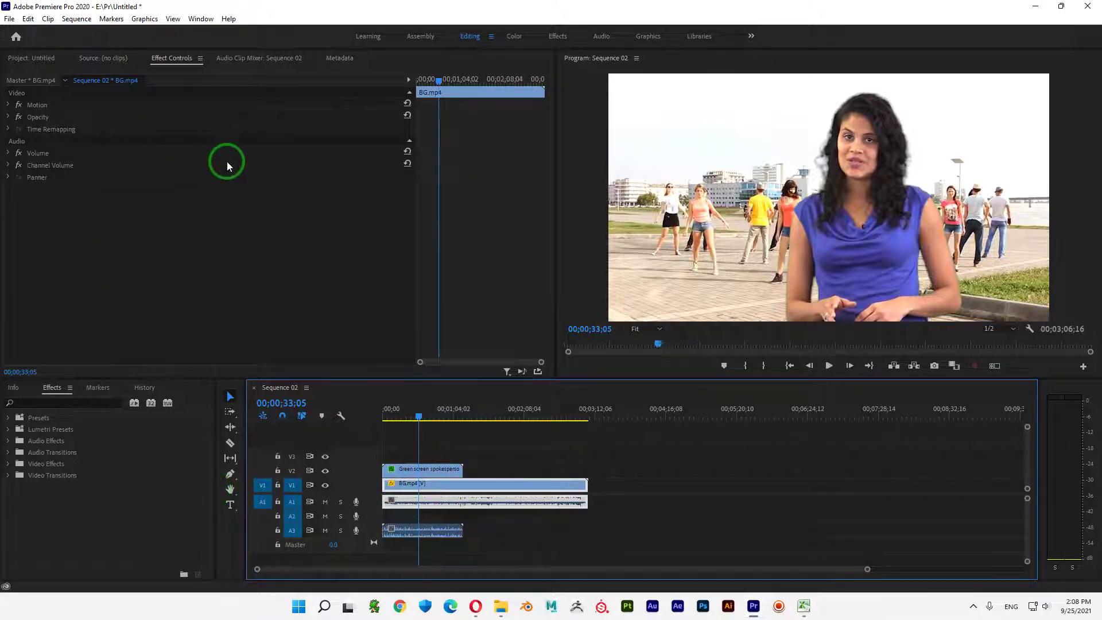
pyautogui.click(31, 58)
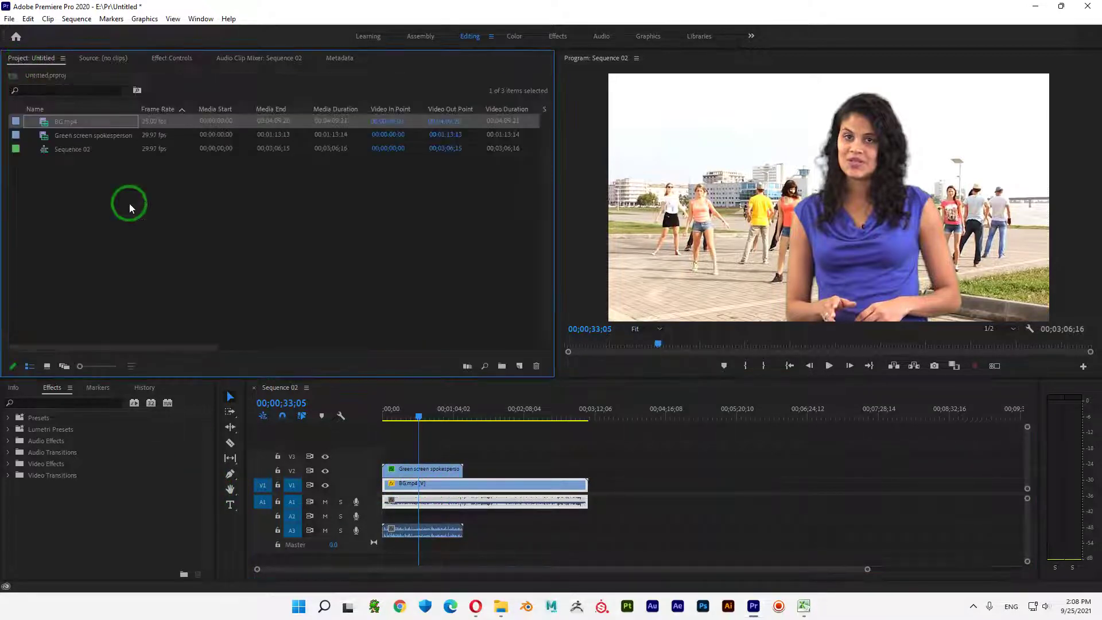
pyautogui.click(520, 367)
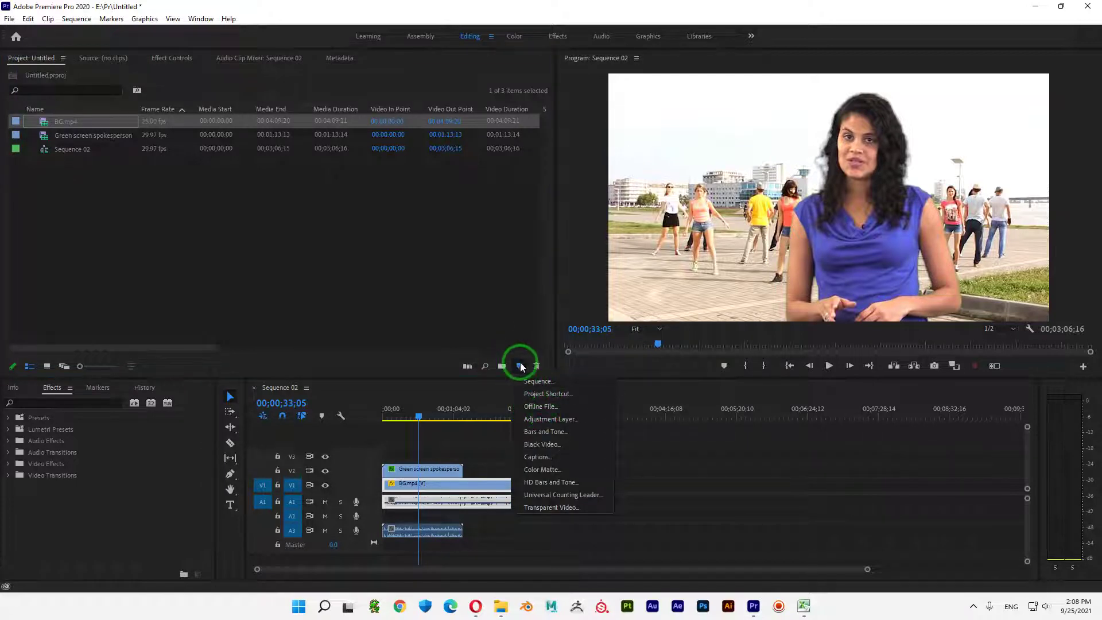
pyautogui.click(546, 423)
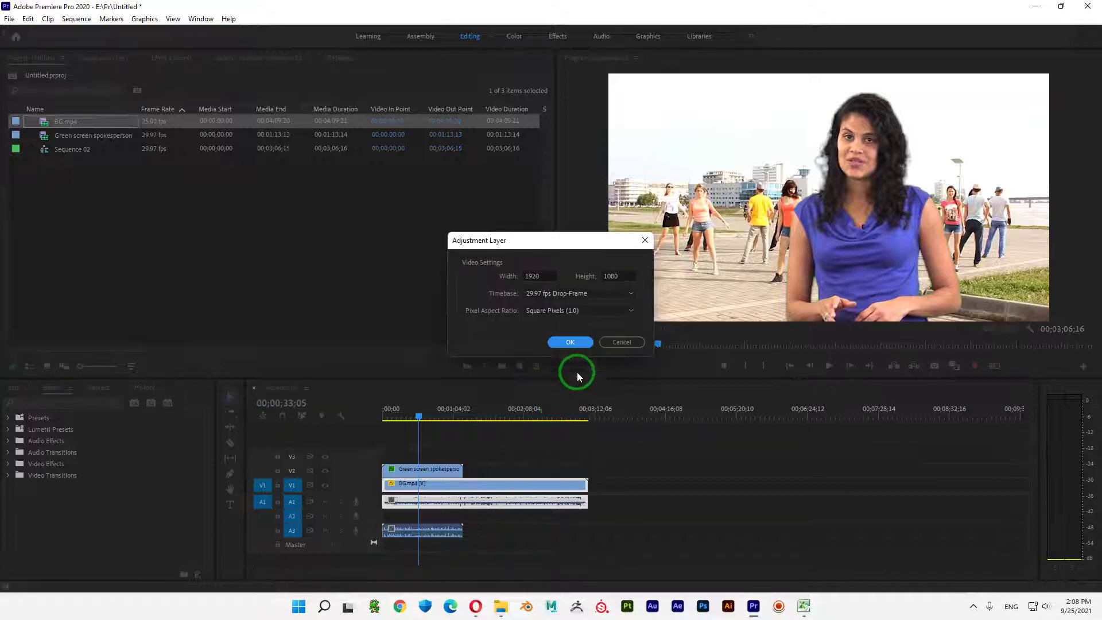
pyautogui.click(567, 342)
# - Place the adjustment layer on V3 and make it and BG.mp4 end together with the spokesperson clip
pyautogui.moveTo(103, 122); pyautogui.dragTo(468, 453)
pyautogui.moveTo(586, 485); pyautogui.dragTo(463, 483)
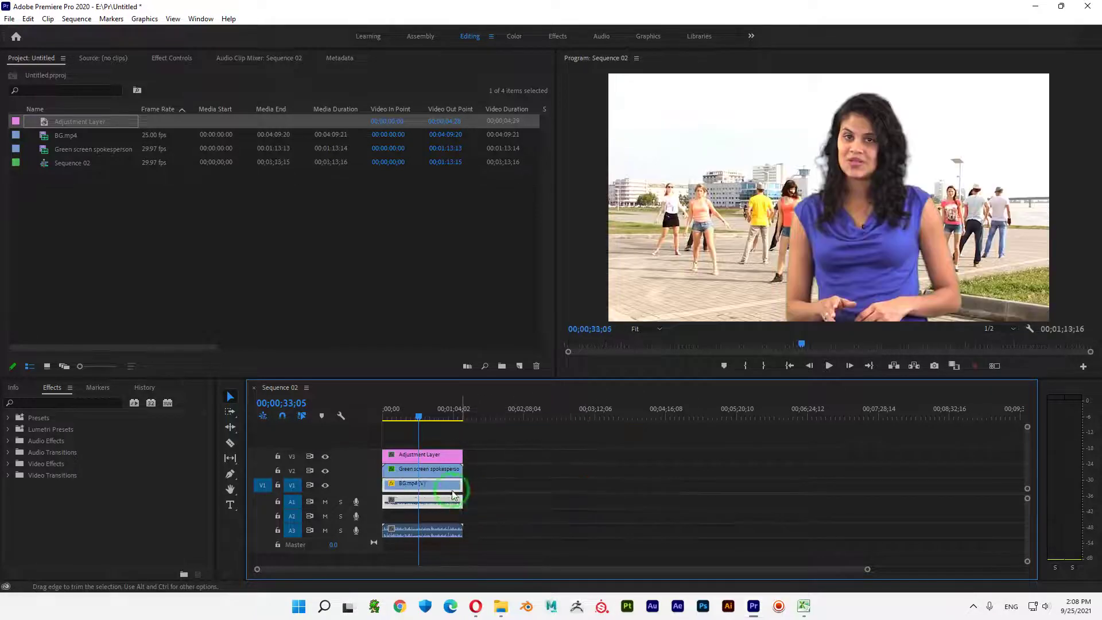
pyautogui.moveTo(869, 569); pyautogui.dragTo(553, 569)
pyautogui.moveTo(507, 413); pyautogui.dragTo(467, 416)
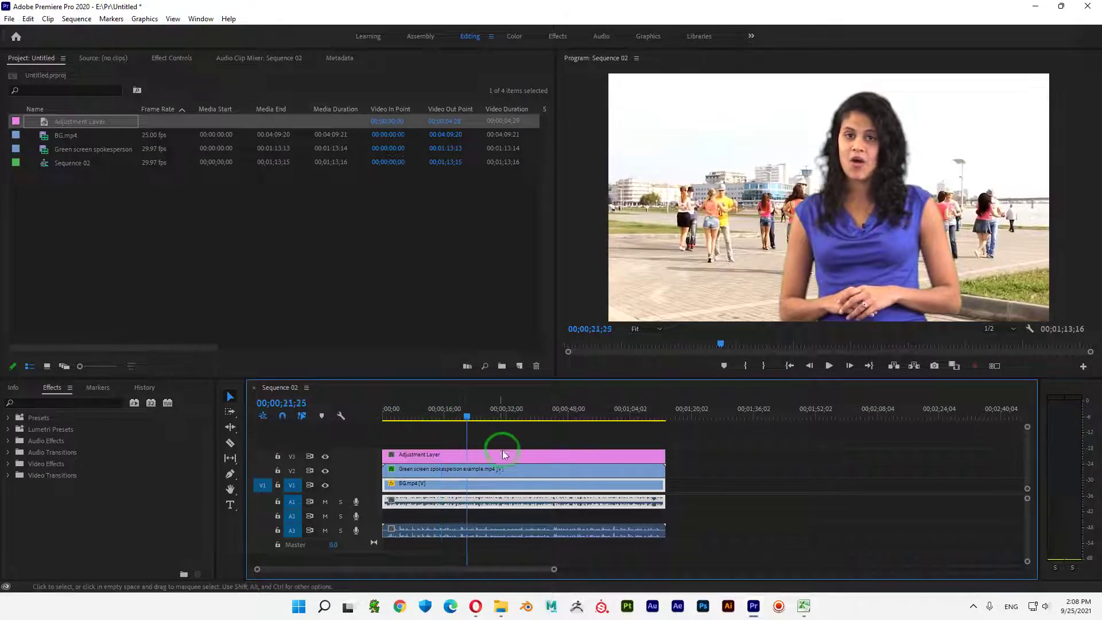
# - Open Lumetri Color for the adjustment layer on V3 and widen the Program monitor
pyautogui.click(509, 454)
pyautogui.click(476, 457)
pyautogui.click(573, 457)
pyautogui.click(508, 459)
pyautogui.click(506, 457)
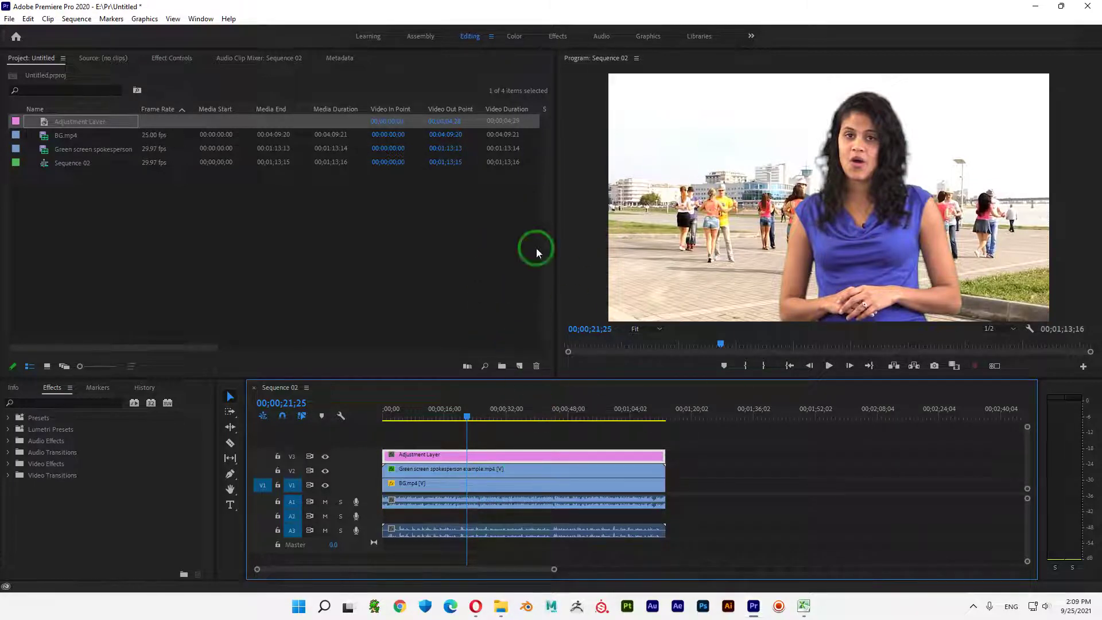
pyautogui.click(556, 440)
pyautogui.click(199, 20)
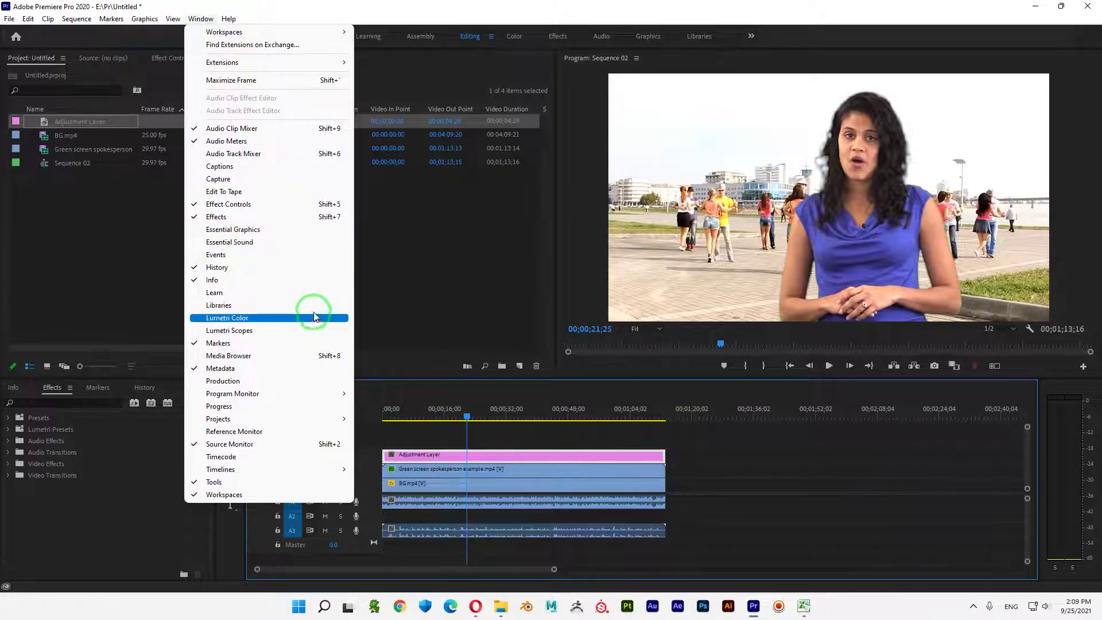
pyautogui.click(229, 318)
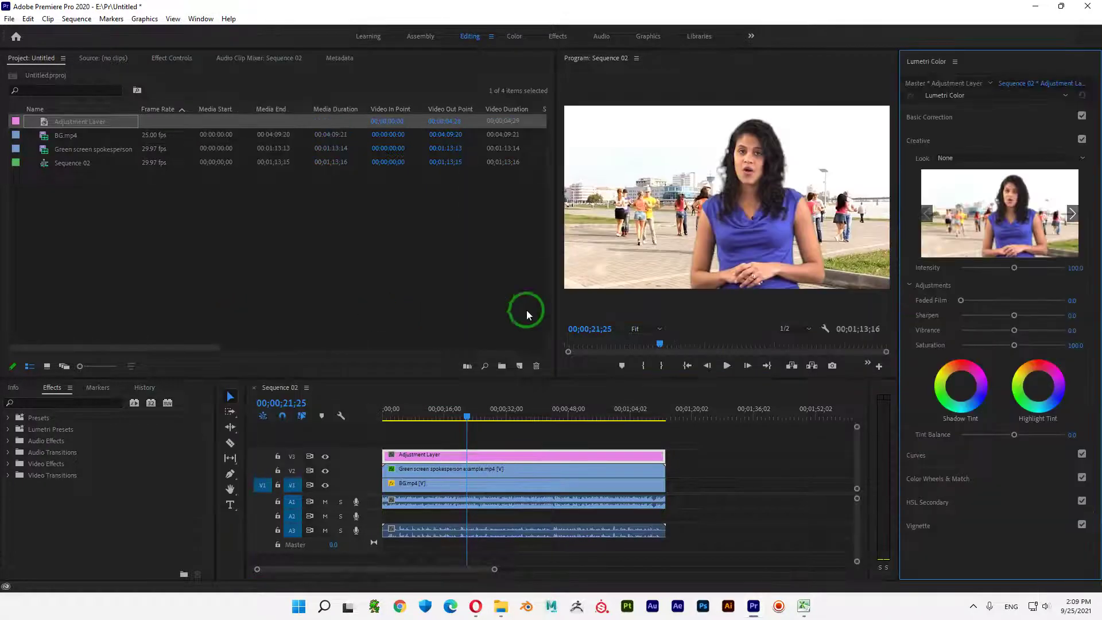
pyautogui.moveTo(556, 239); pyautogui.dragTo(430, 233)
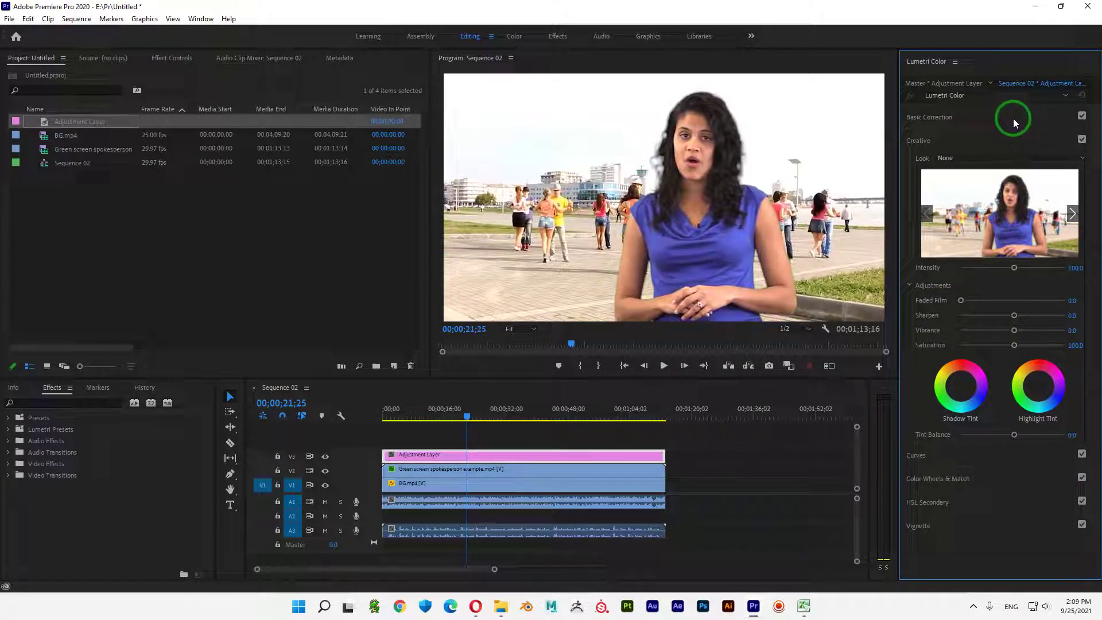
# - Try the Kodak 5218 Kodak 2383 and Fuji ETERNA 250D Fuji 3510 creative looks on the adjustment layer
pyautogui.click(1064, 96)
pyautogui.click(1063, 96)
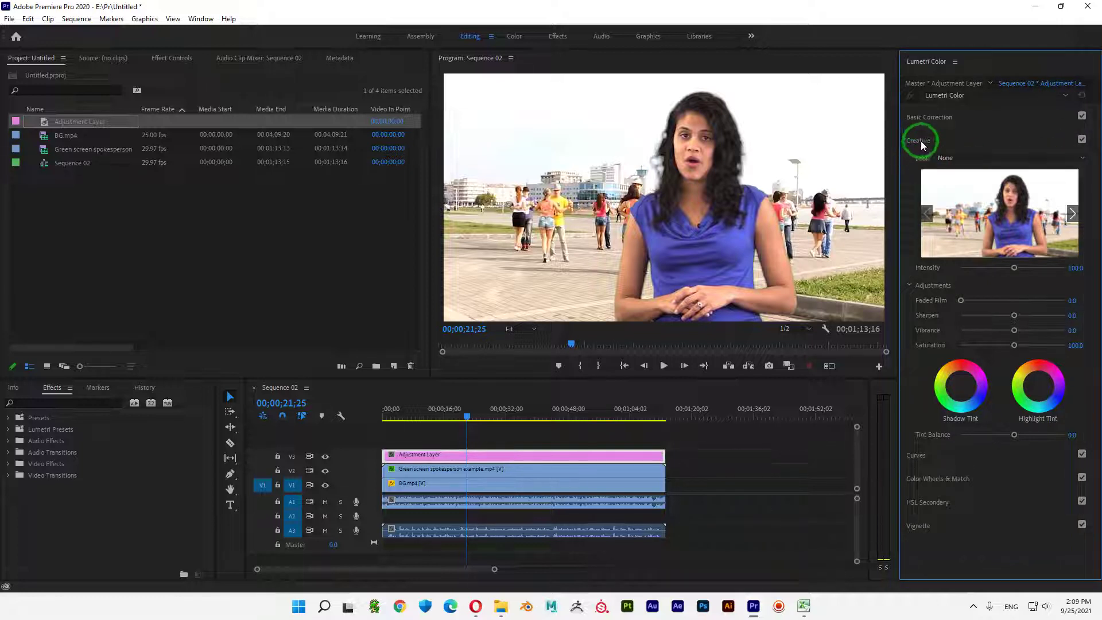
pyautogui.click(1083, 160)
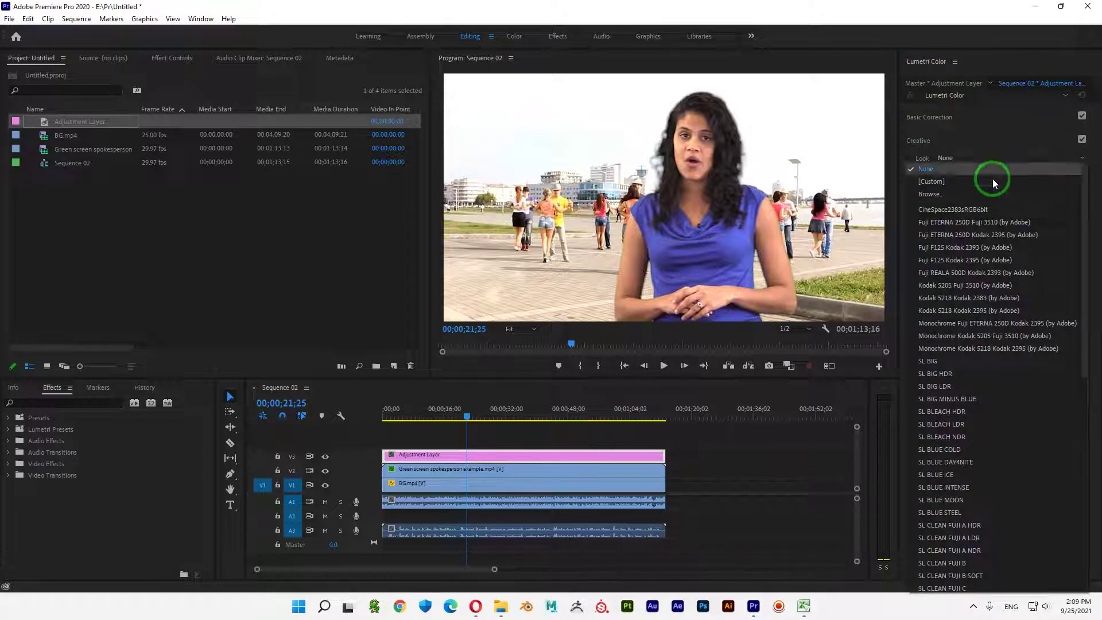
pyautogui.scroll(-5, 1004, 341)
pyautogui.scroll(5, 1027, 327)
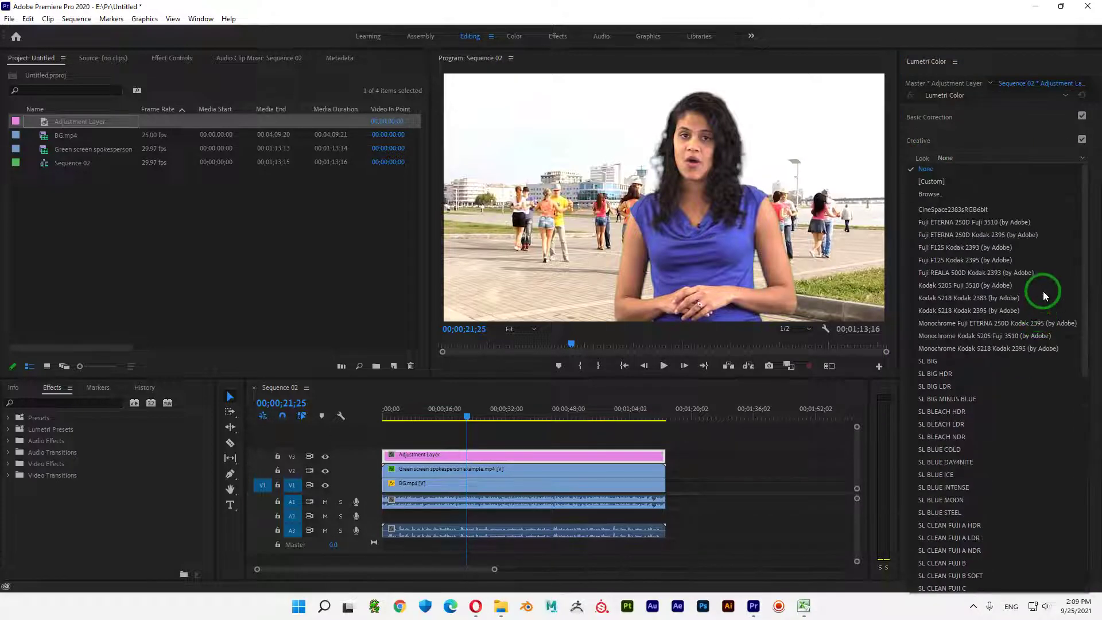
pyautogui.click(959, 298)
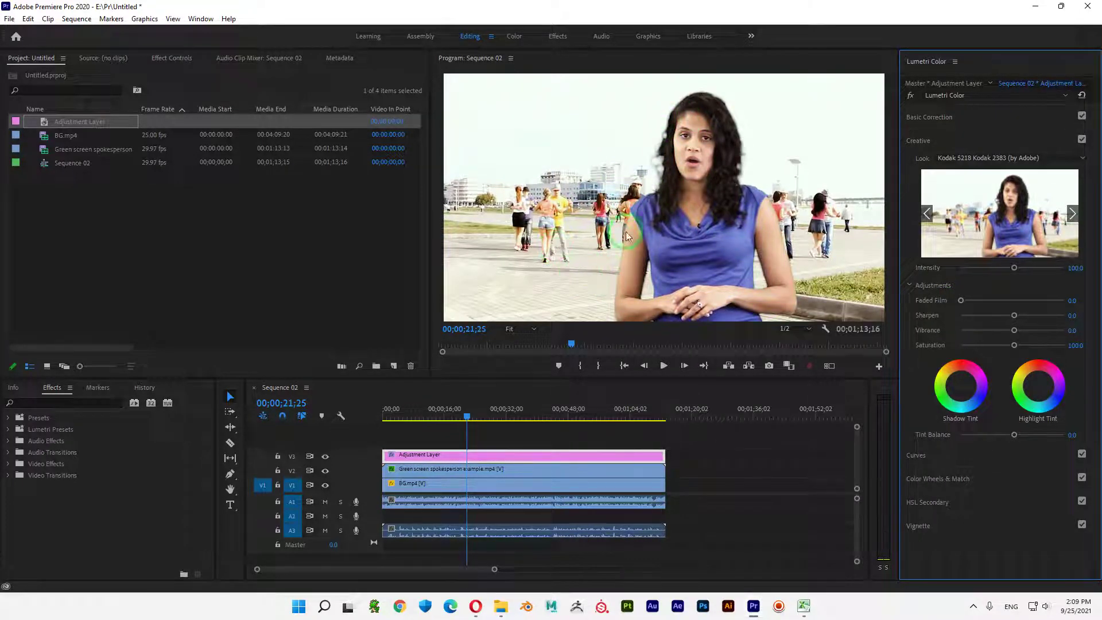
pyautogui.click(1010, 198)
pyautogui.click(1002, 159)
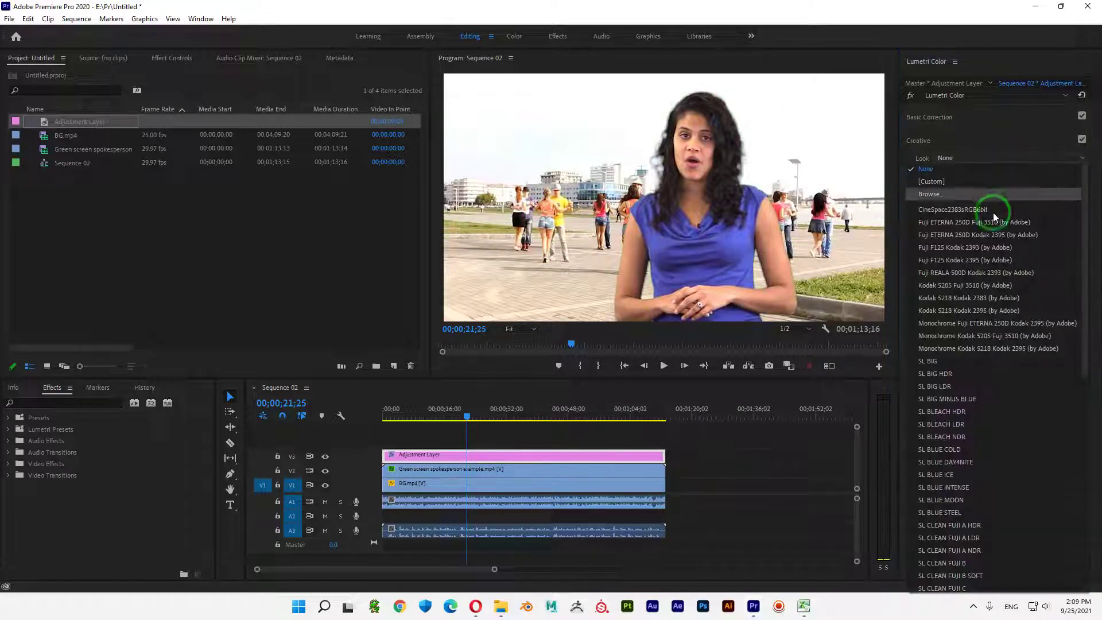
pyautogui.click(975, 222)
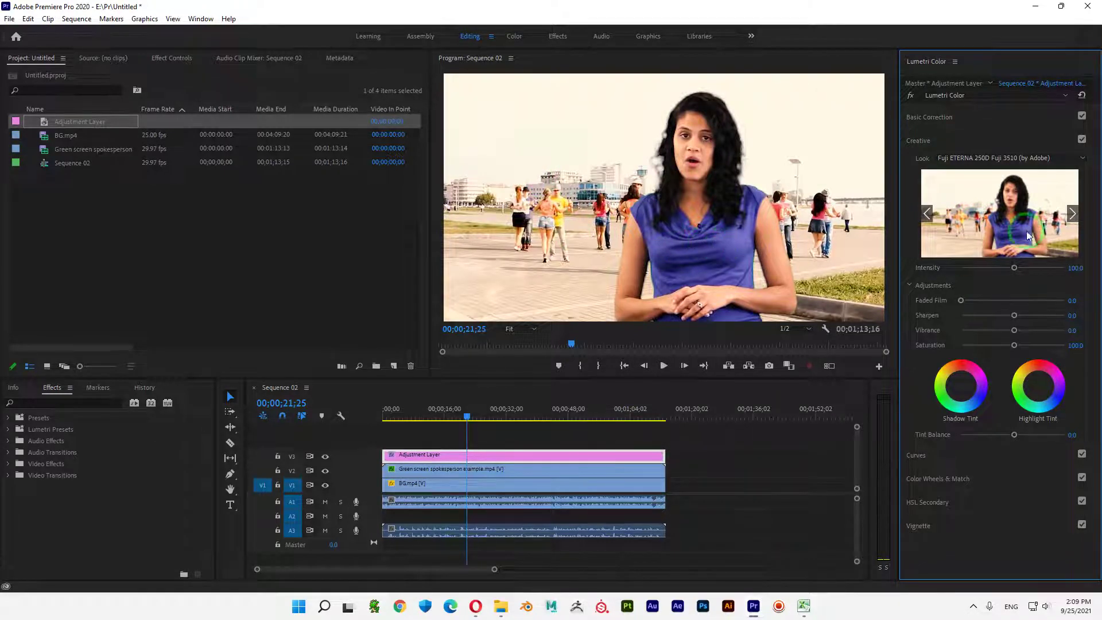
# - Apply the SL MATRIX BLUE creative look to the adjustment layer
pyautogui.click(1011, 160)
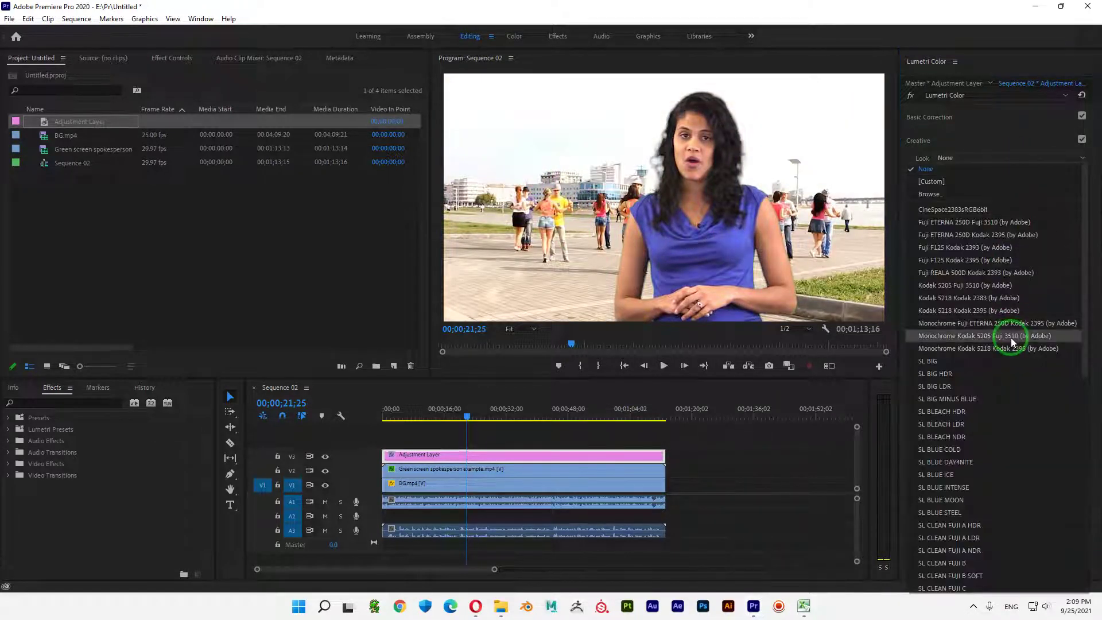
pyautogui.scroll(-10, 1018, 340)
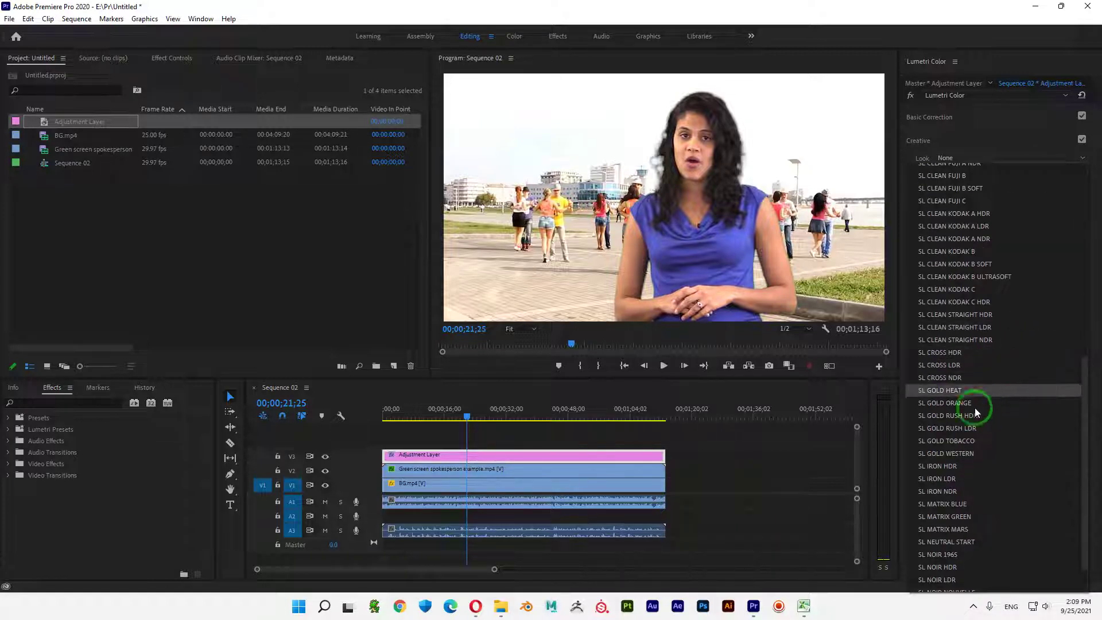
pyautogui.scroll(-1, 955, 491)
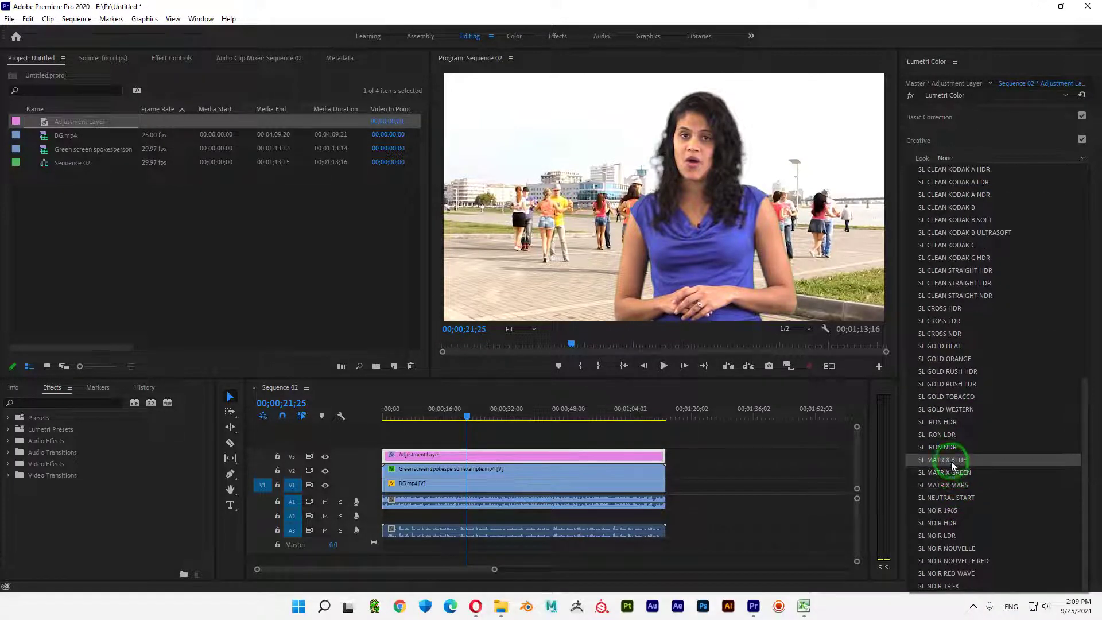
pyautogui.click(950, 463)
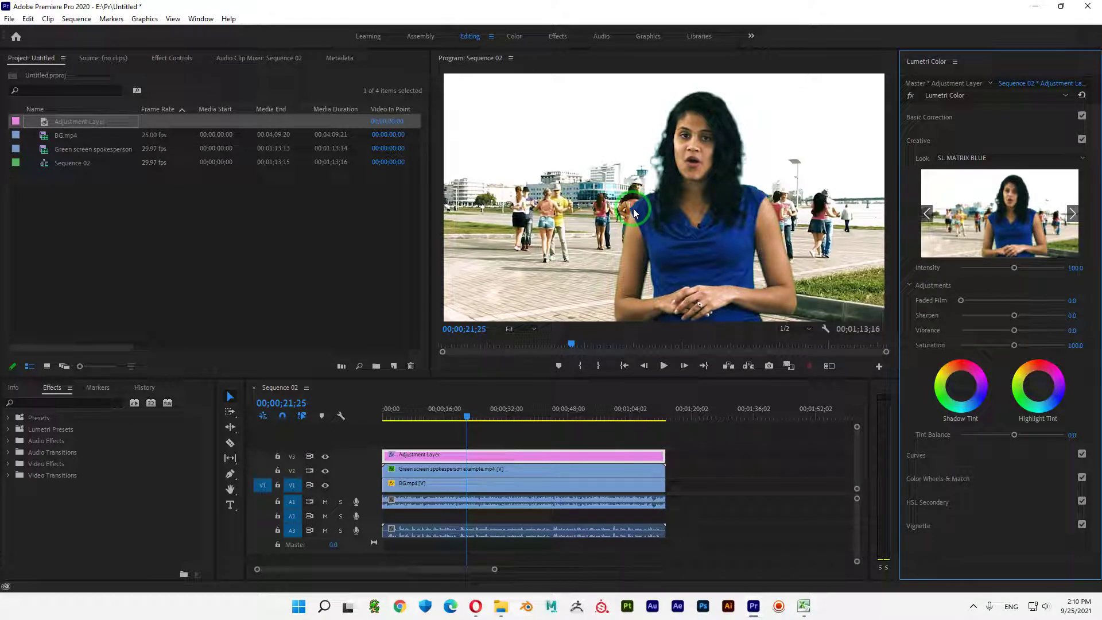
# - Raise the Brightness of the spokesperson clip's Brightness & Contrast effect to 41.6
pyautogui.click(489, 471)
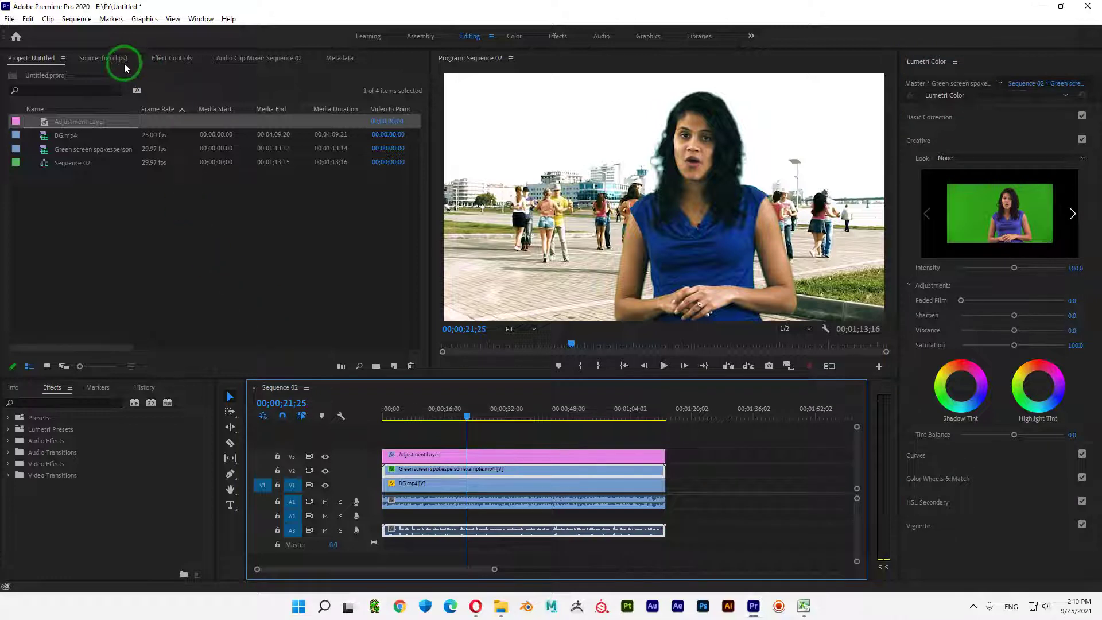
pyautogui.click(166, 59)
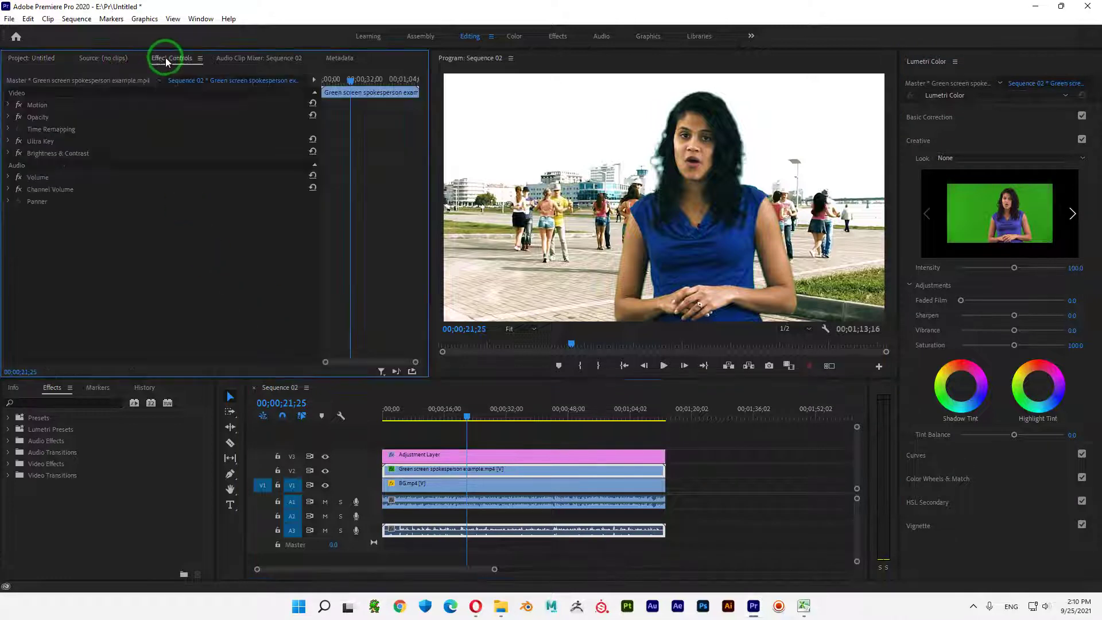
pyautogui.click(9, 152)
pyautogui.click(122, 179)
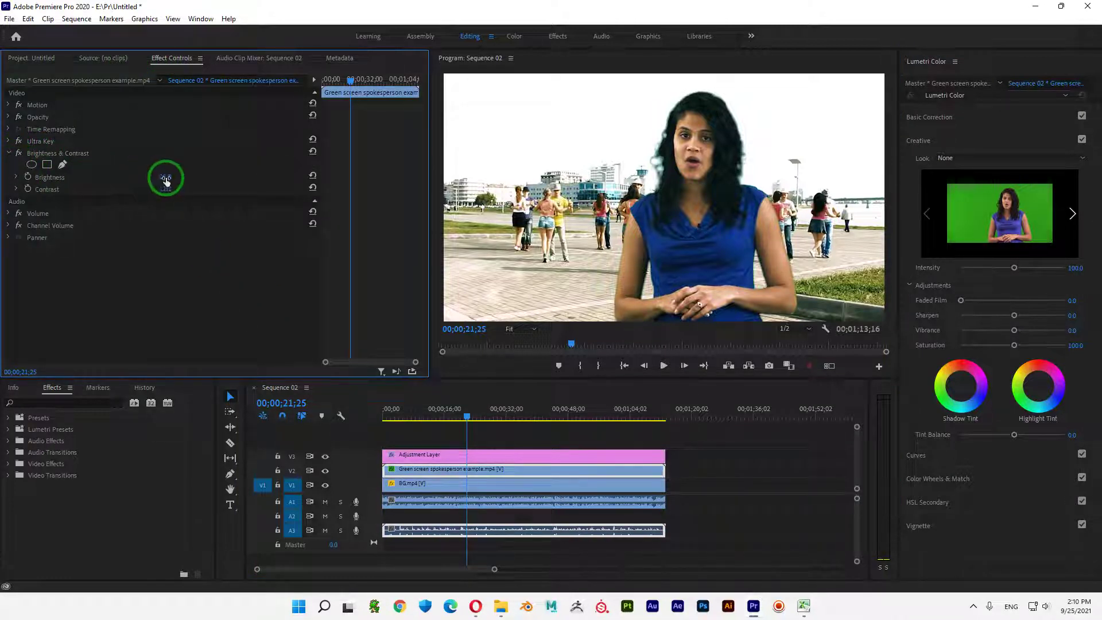
pyautogui.click(16, 177)
pyautogui.click(189, 199)
pyautogui.moveTo(188, 199); pyautogui.dragTo(219, 201)
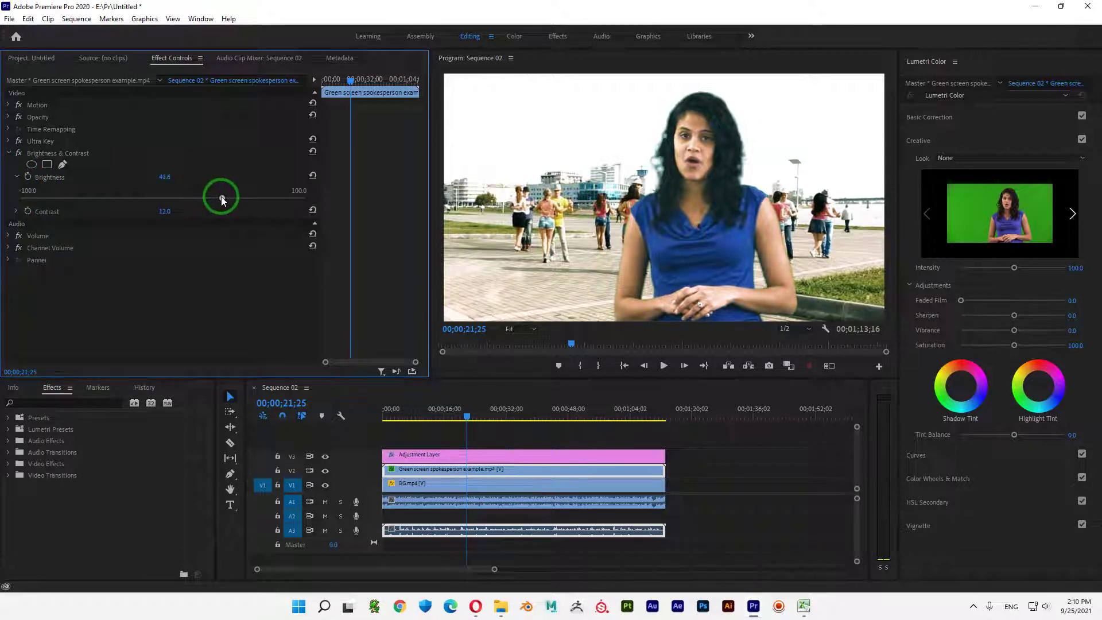
# - Play the first seconds of the sequence to check the graded composite, and stop playback
pyautogui.click(619, 184)
pyautogui.moveTo(704, 238); pyautogui.dragTo(729, 208)
pyautogui.moveTo(460, 409); pyautogui.dragTo(364, 416)
pyautogui.press('space')
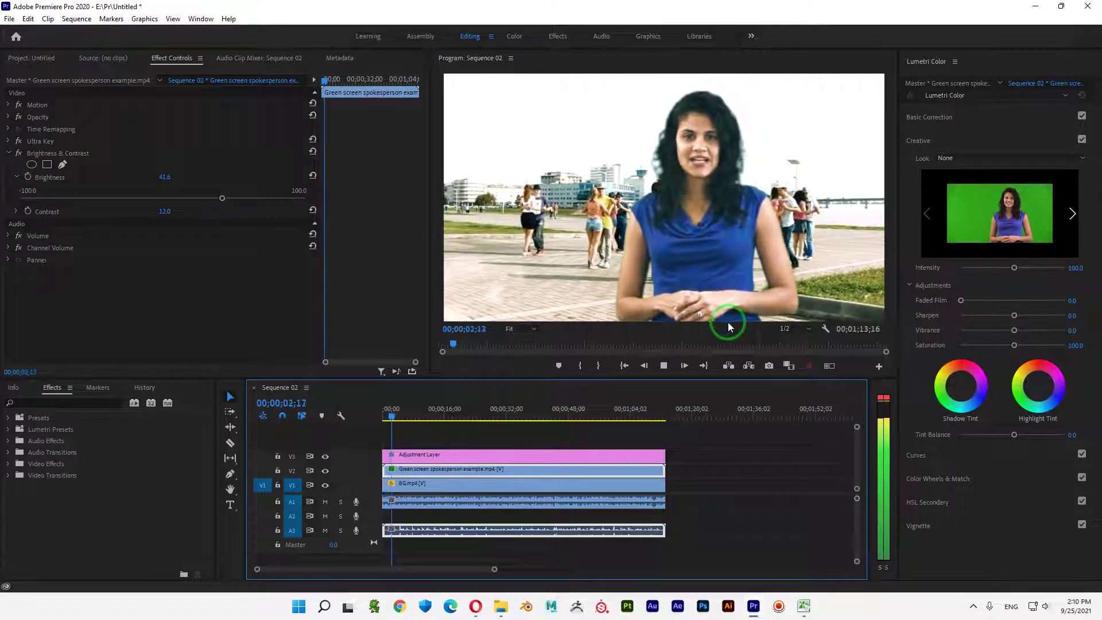
pyautogui.click(663, 366)
pyautogui.click(519, 476)
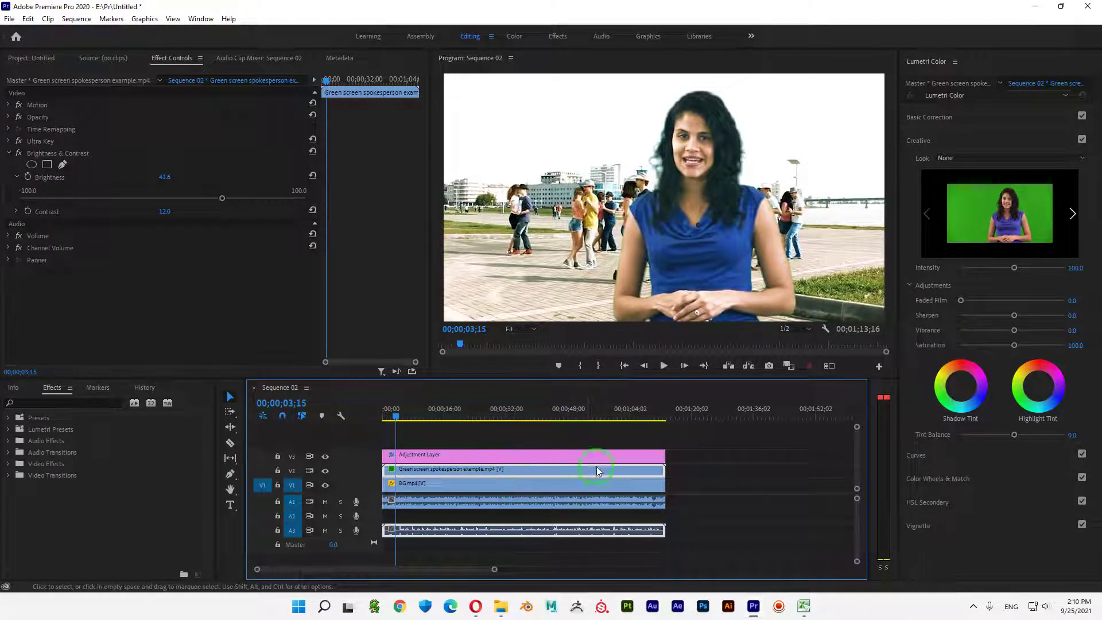
pyautogui.click(443, 504)
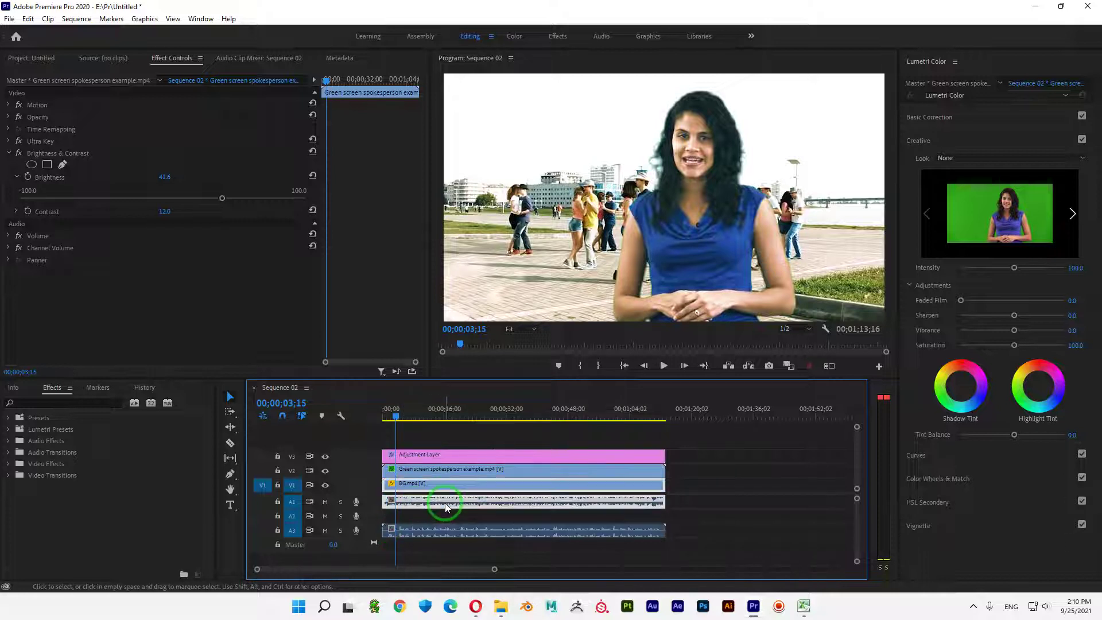
pyautogui.click(479, 471)
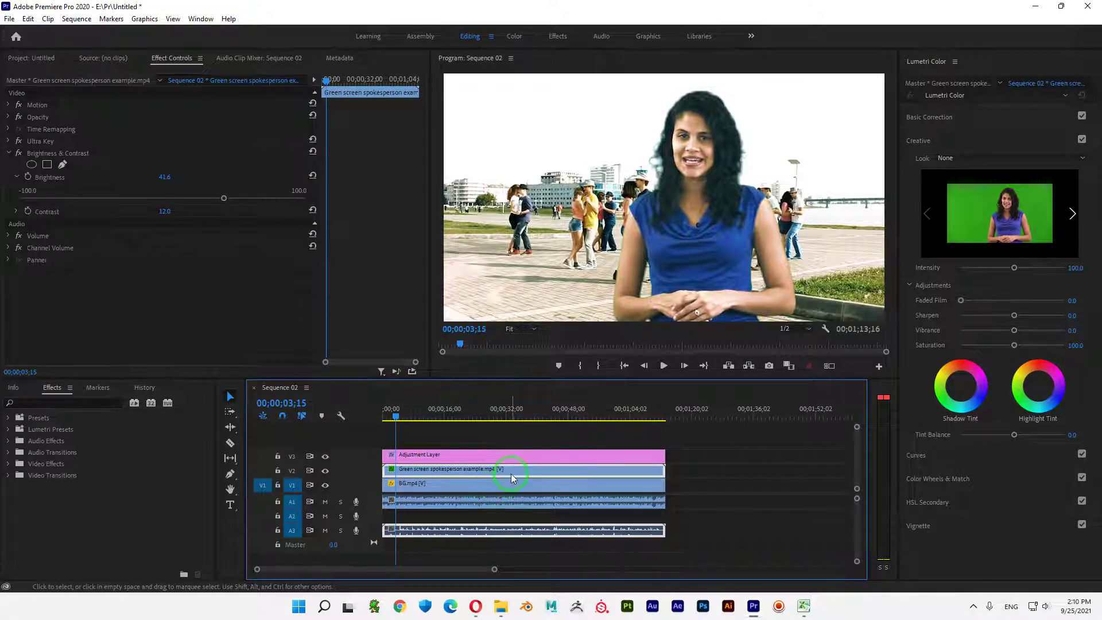
pyautogui.click(470, 474)
pyautogui.click(494, 497)
pyautogui.click(623, 290)
pyautogui.click(532, 456)
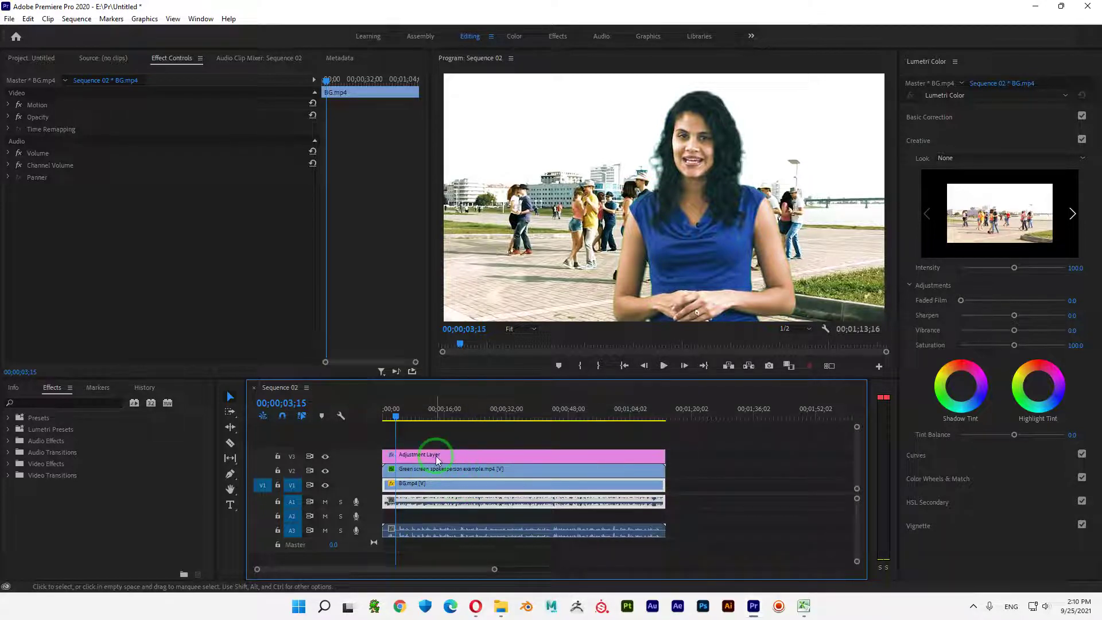
pyautogui.click(428, 472)
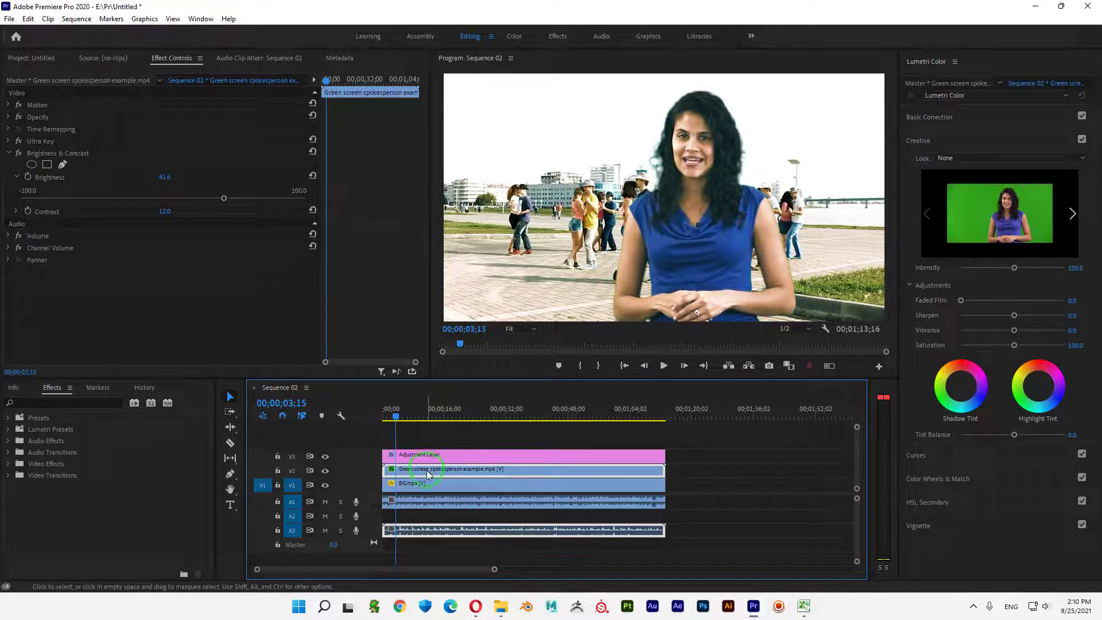
pyautogui.moveTo(430, 529); pyautogui.dragTo(402, 530)
# - Enlarge audio track A1, lower the volume level of BG.mp4's audio, and play the sequence to check it
pyautogui.click(456, 504)
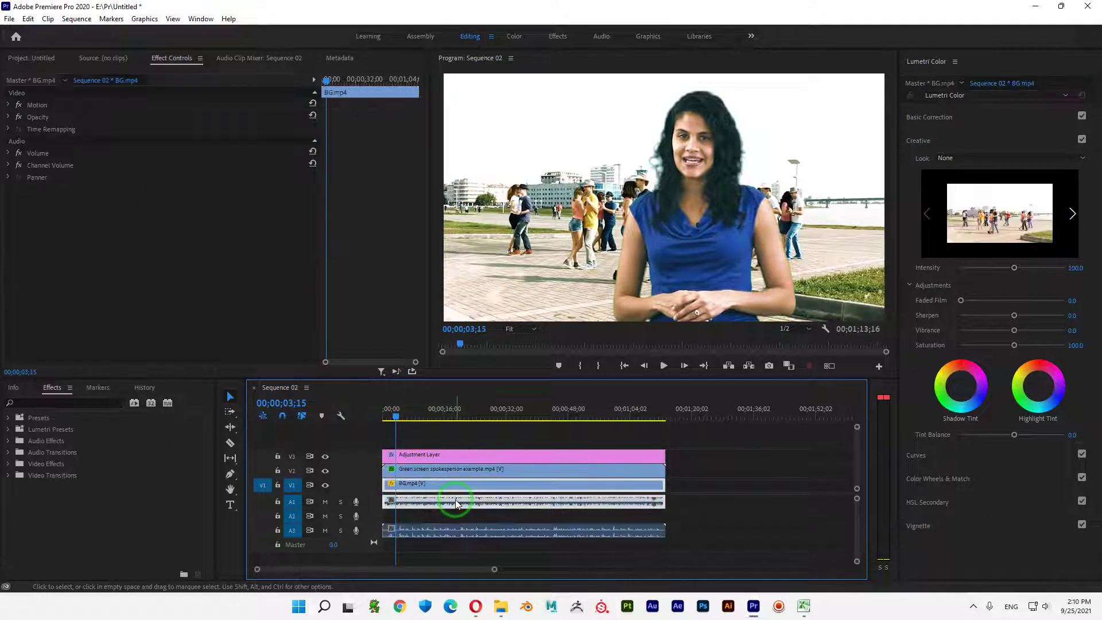
pyautogui.moveTo(327, 506); pyautogui.dragTo(336, 553)
pyautogui.moveTo(472, 379); pyautogui.dragTo(473, 335)
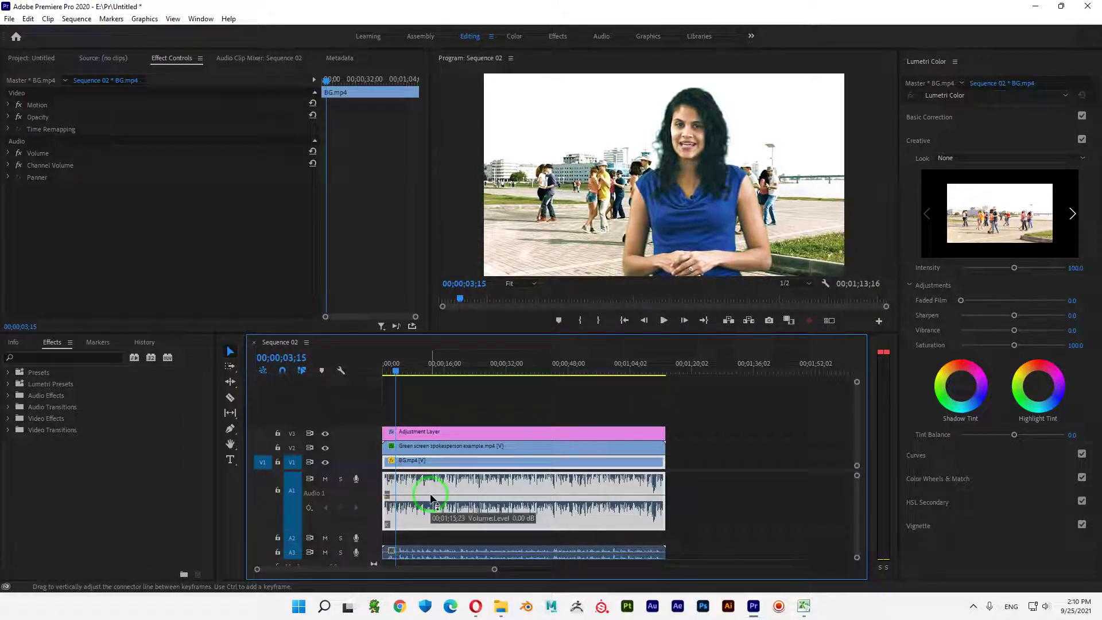
pyautogui.moveTo(432, 499); pyautogui.dragTo(433, 509)
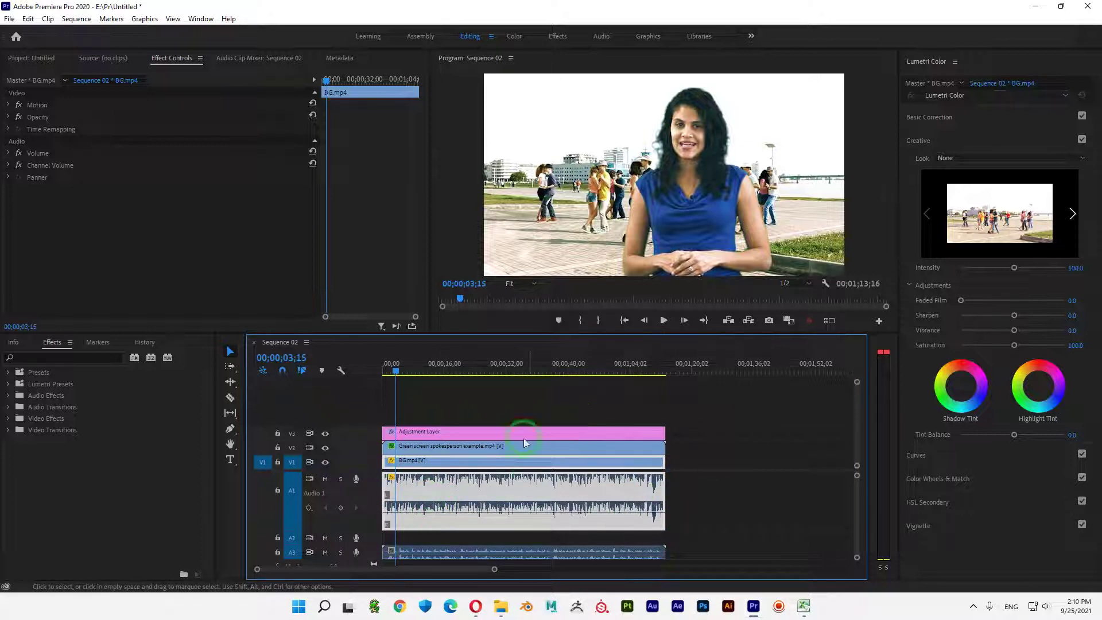
pyautogui.click(664, 320)
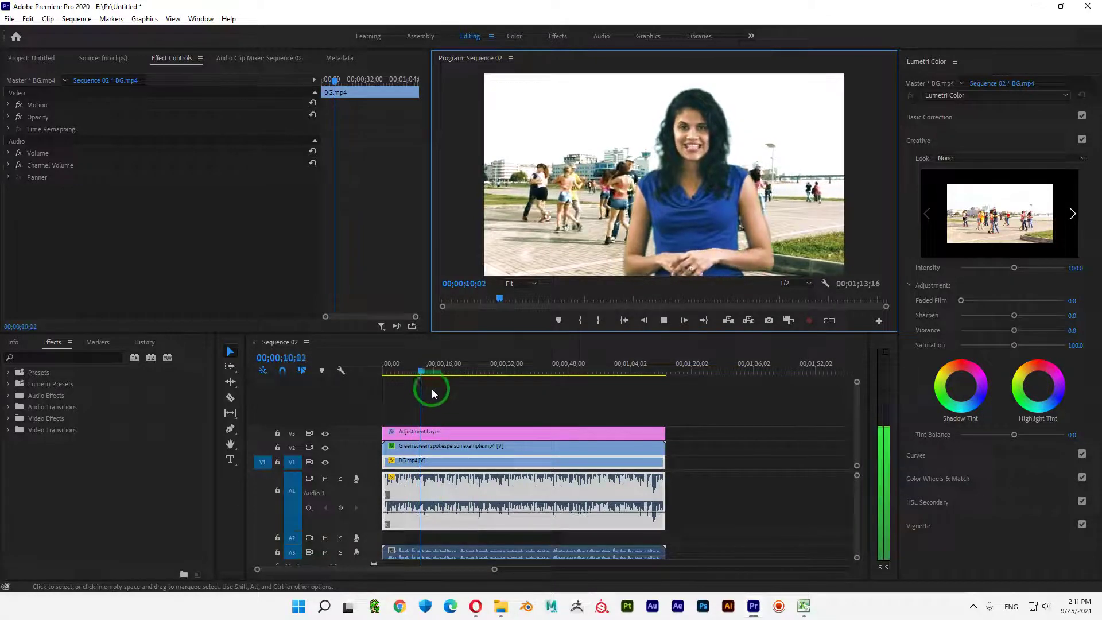
# - Lower the volume level of BG.mp4's audio a bit further and play the sequence to check the mix
pyautogui.press('space')
pyautogui.moveTo(443, 496); pyautogui.dragTo(438, 516)
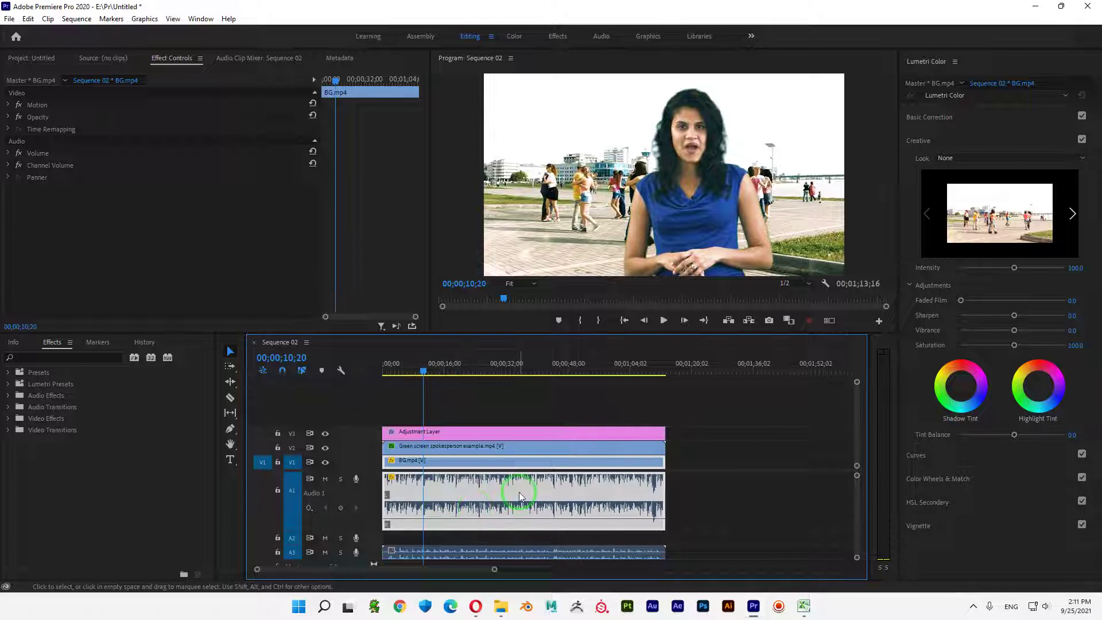
pyautogui.press('space')
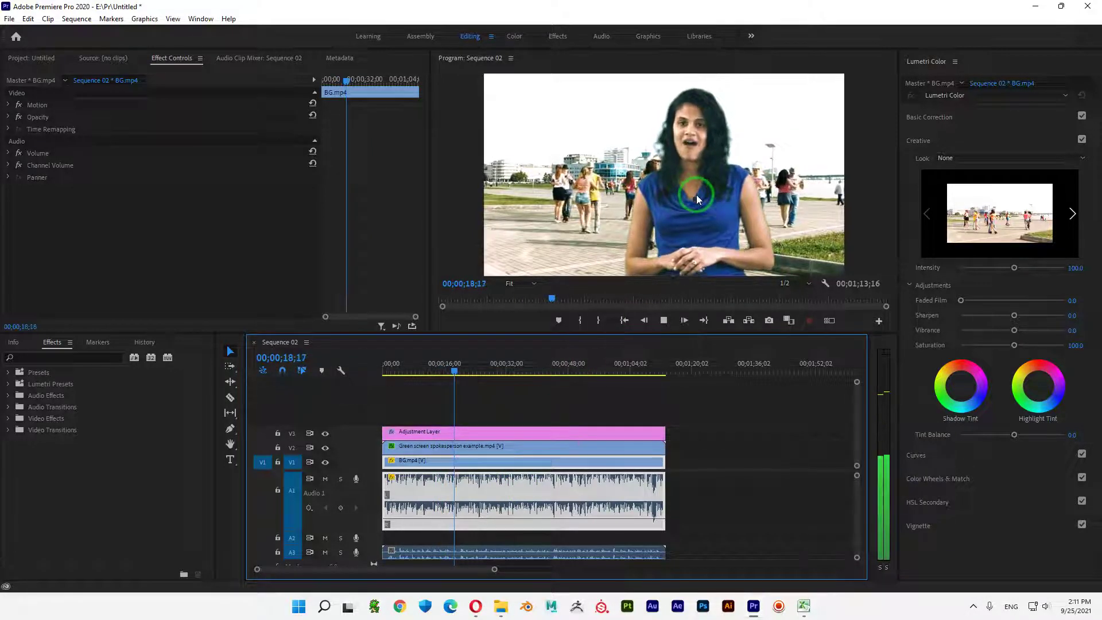
pyautogui.click(672, 167)
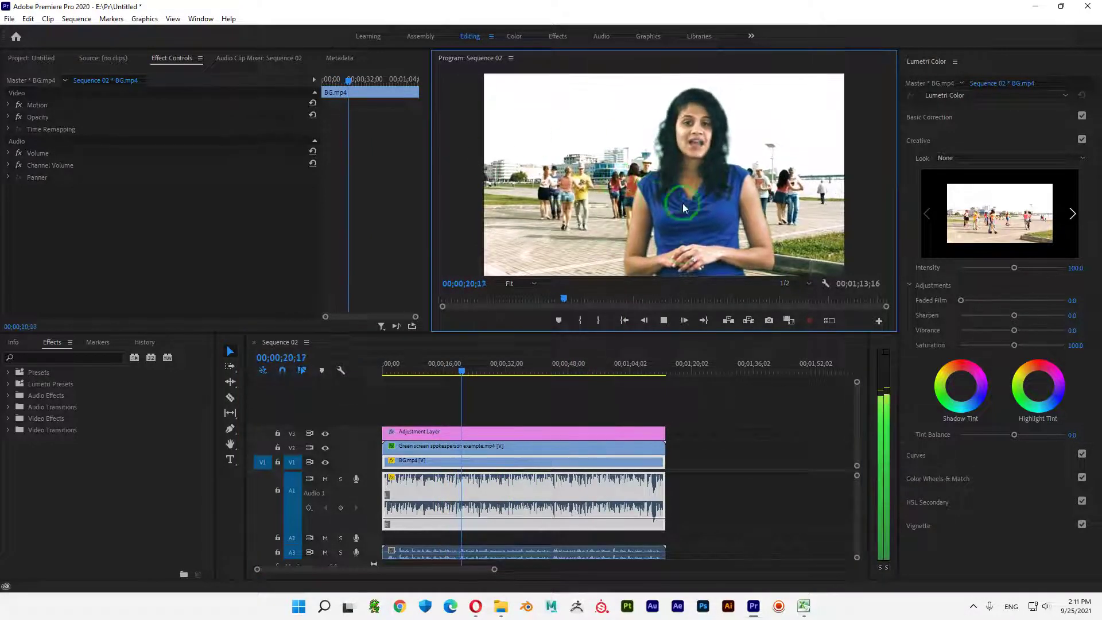
# - Select the adjustment layer, stop playback, and review the Creative settings of its Lumetri Color effect
pyautogui.click(498, 436)
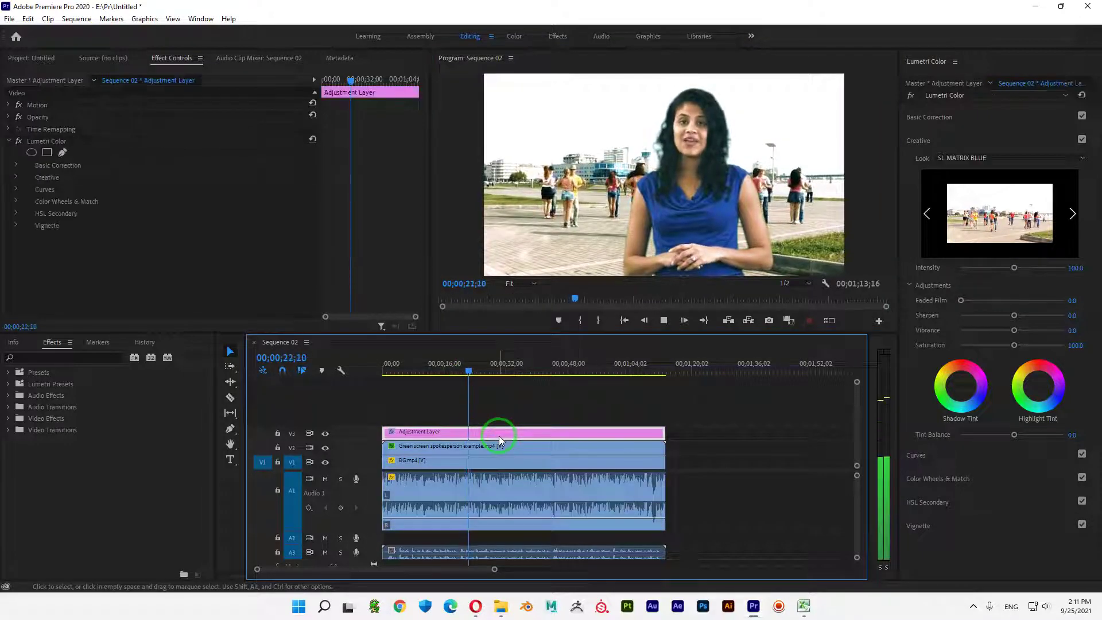
pyautogui.click(844, 344)
pyautogui.click(977, 270)
pyautogui.click(937, 370)
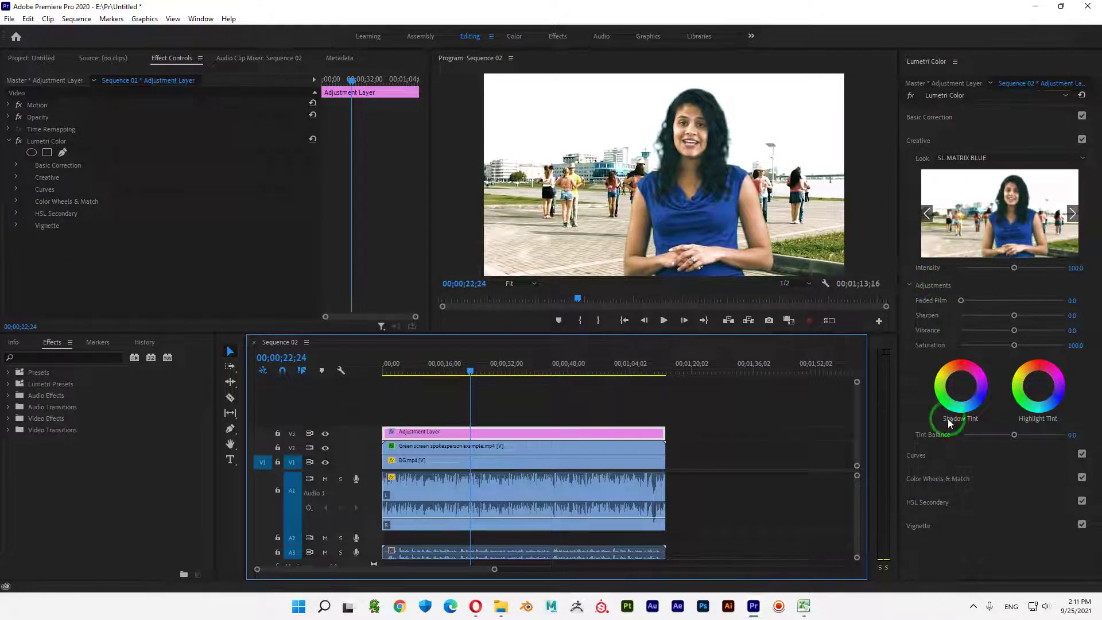
pyautogui.click(1039, 156)
pyautogui.click(1032, 154)
pyautogui.click(1027, 139)
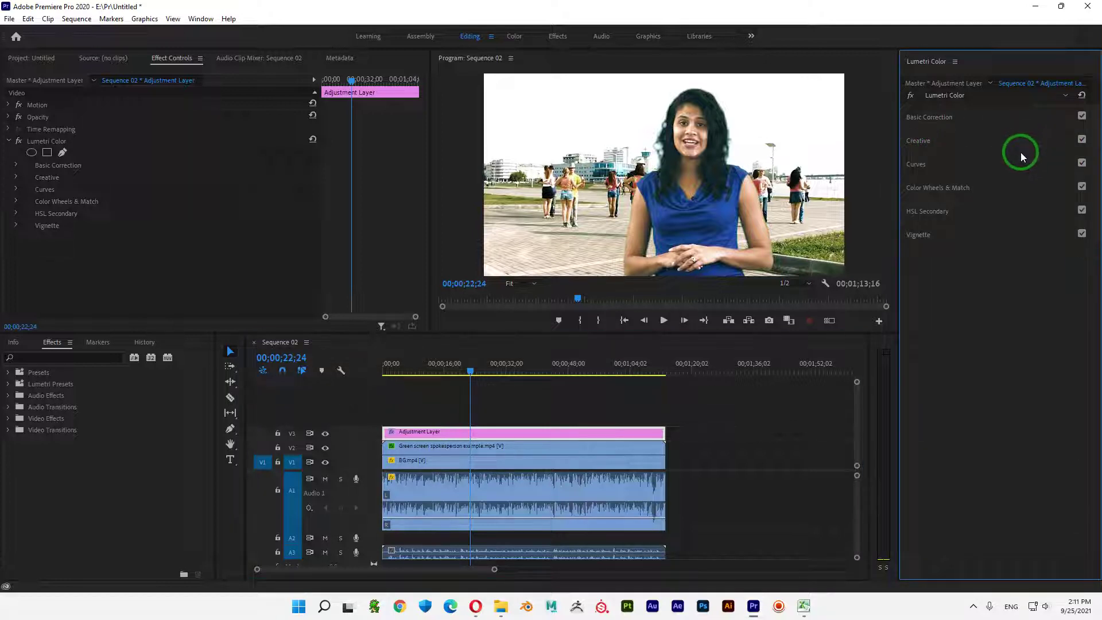
pyautogui.click(1016, 139)
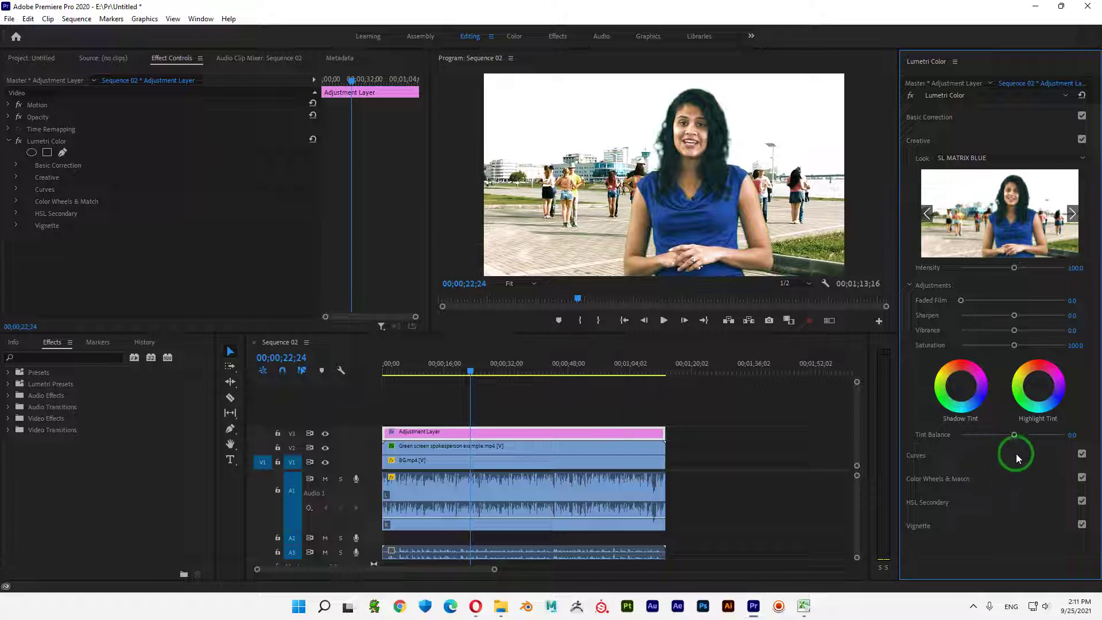
# - Shape the adjustment layer's RGB curve with two points, one near the diagonal in the shadows and one raised in the highlights
pyautogui.click(990, 457)
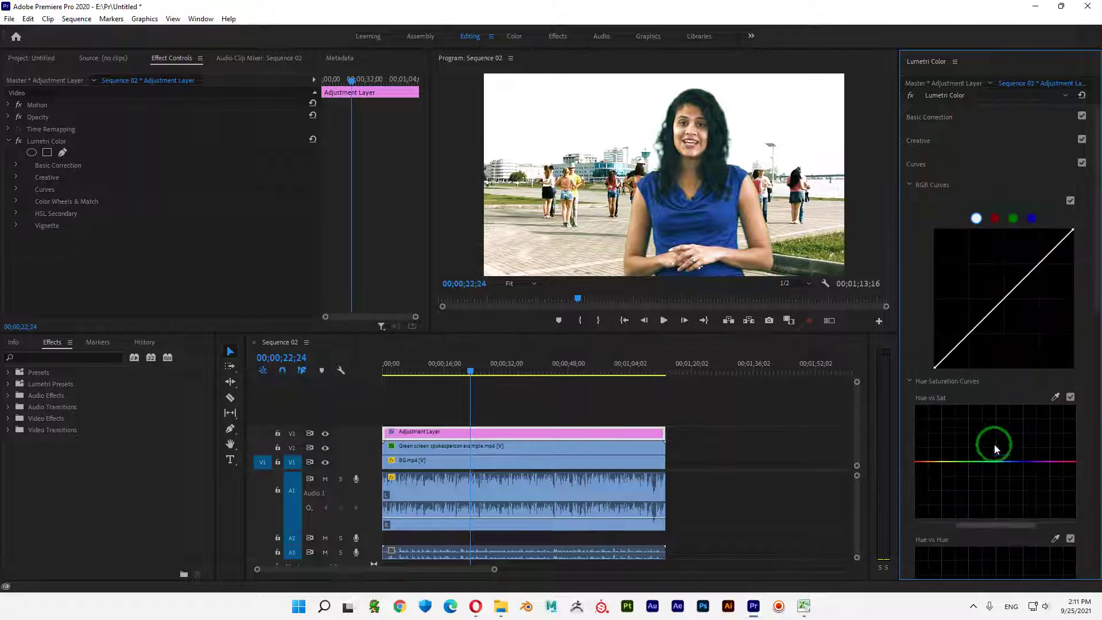
pyautogui.moveTo(1005, 304); pyautogui.dragTo(1005, 255)
pyautogui.moveTo(971, 305)
pyautogui.mouseDown()
pyautogui.moveTo(969, 338)
pyautogui.moveTo(958, 296)
pyautogui.mouseUp()
pyautogui.moveTo(1004, 249)
pyautogui.mouseDown()
pyautogui.moveTo(1028, 288)
pyautogui.moveTo(1020, 247)
pyautogui.mouseUp()
pyautogui.moveTo(959, 297); pyautogui.dragTo(969, 327)
pyautogui.moveTo(1020, 245); pyautogui.dragTo(1021, 265)
pyautogui.click(986, 184)
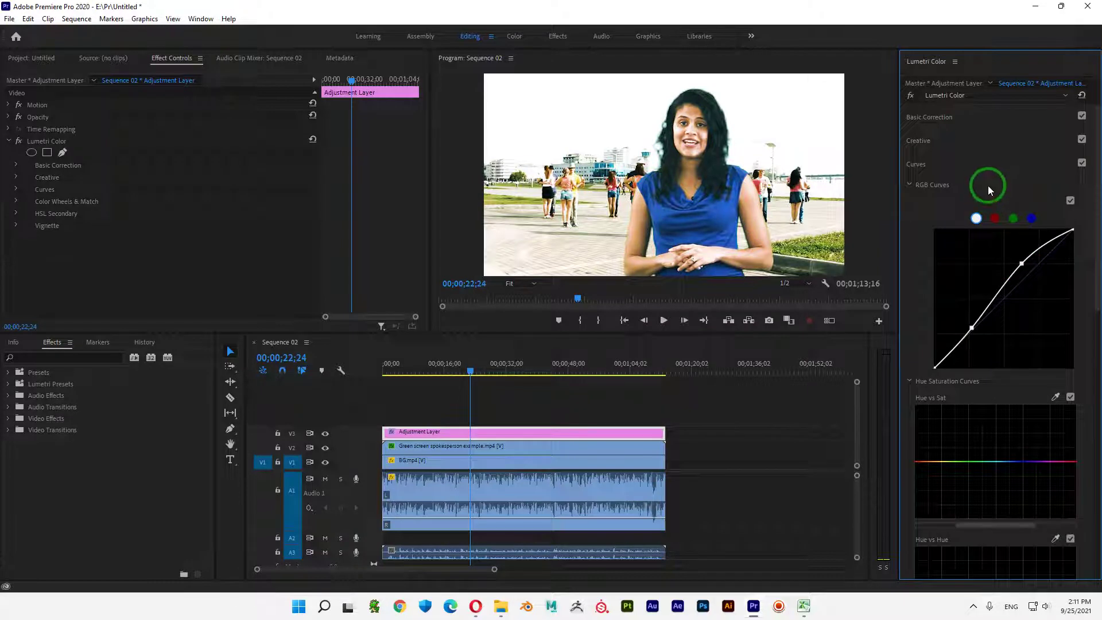
pyautogui.click(983, 159)
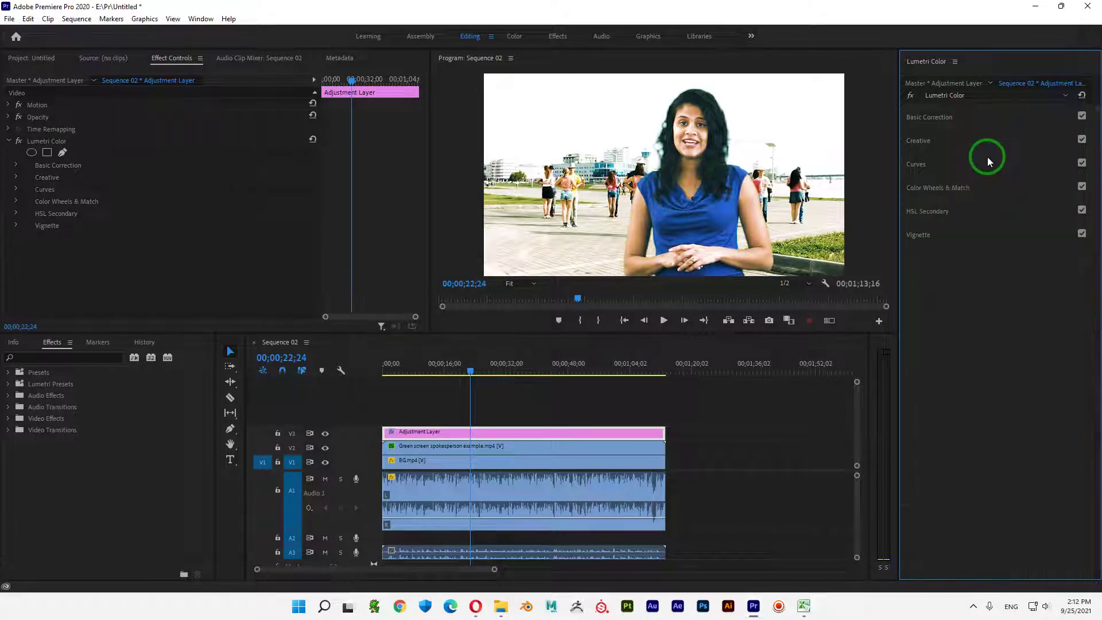
# - Look over the Color Wheels & Match section of Lumetri Color, and play several seconds of the sequence to check the grade
pyautogui.click(946, 229)
pyautogui.click(969, 213)
pyautogui.click(979, 187)
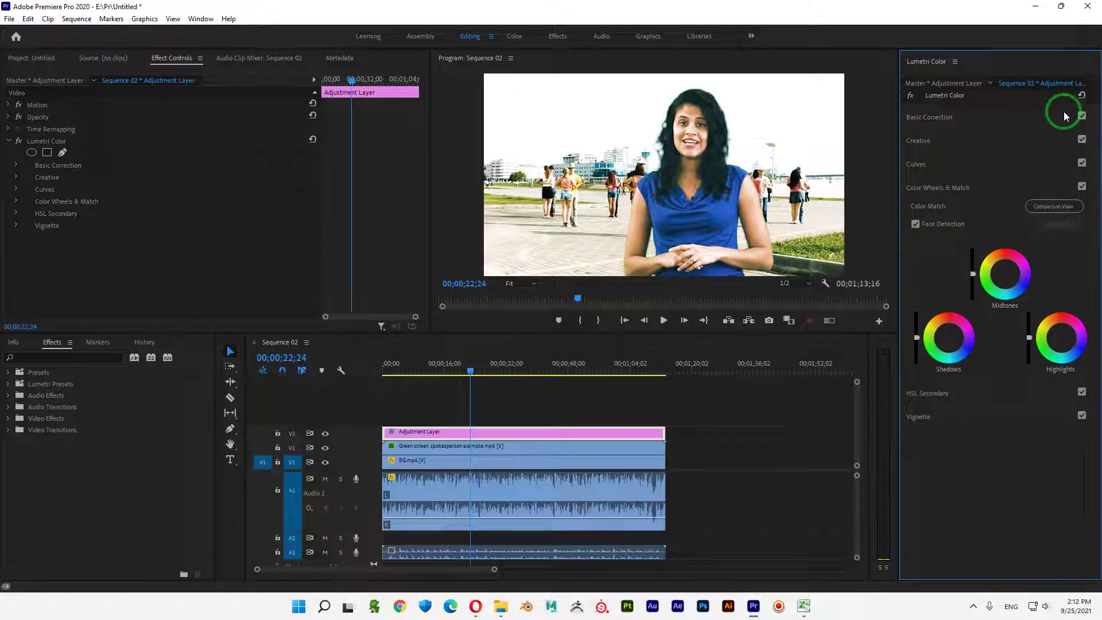
pyautogui.click(200, 19)
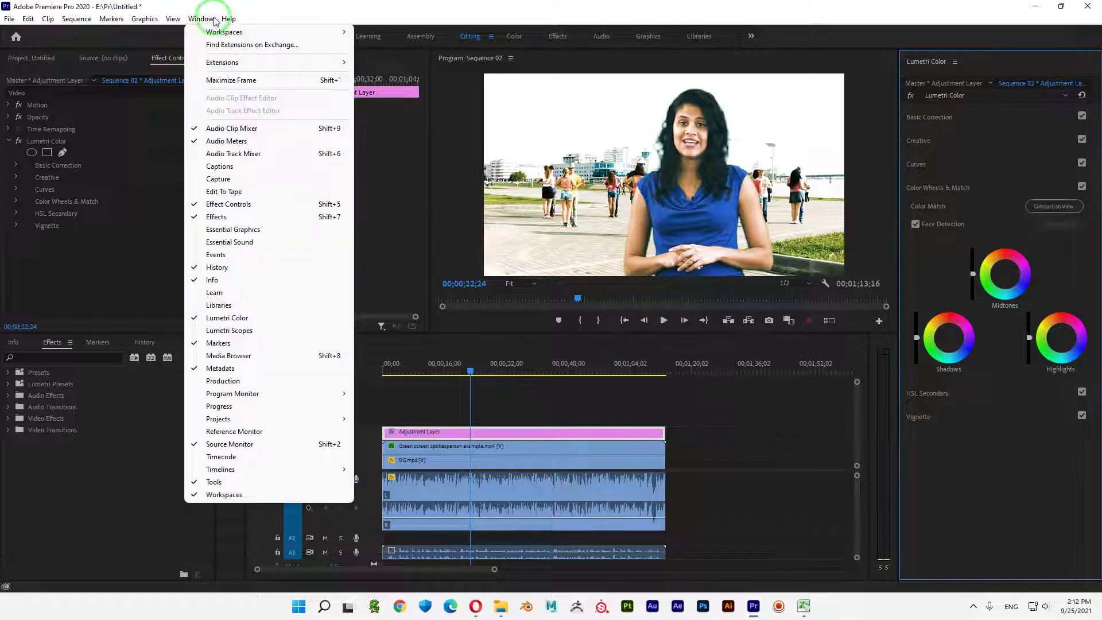
pyautogui.click(994, 498)
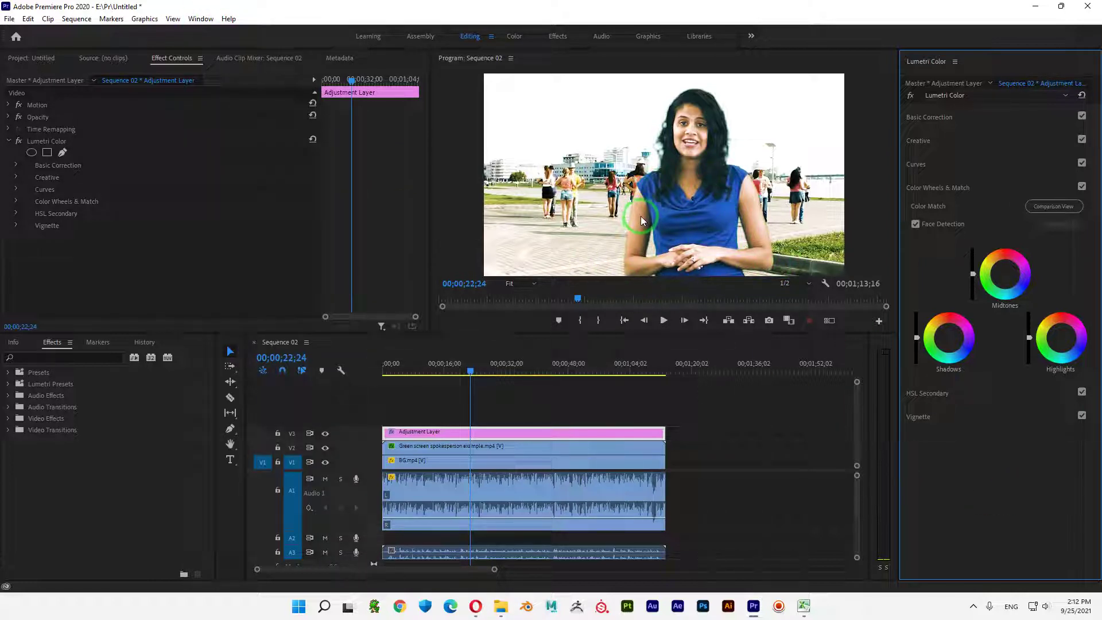
pyautogui.press('space')
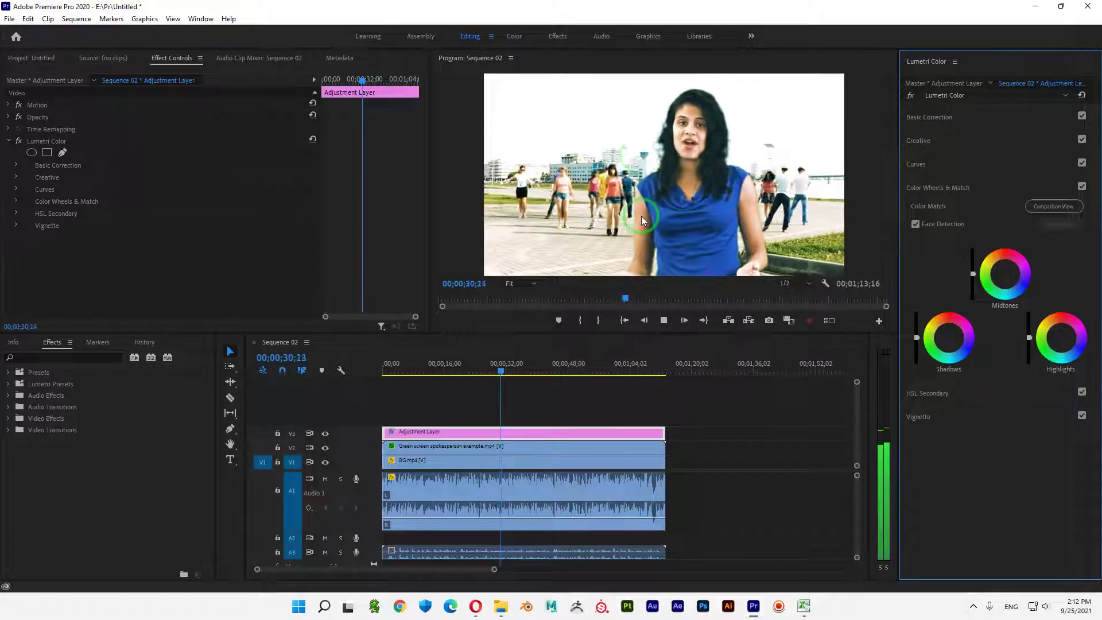
pyautogui.press('space')
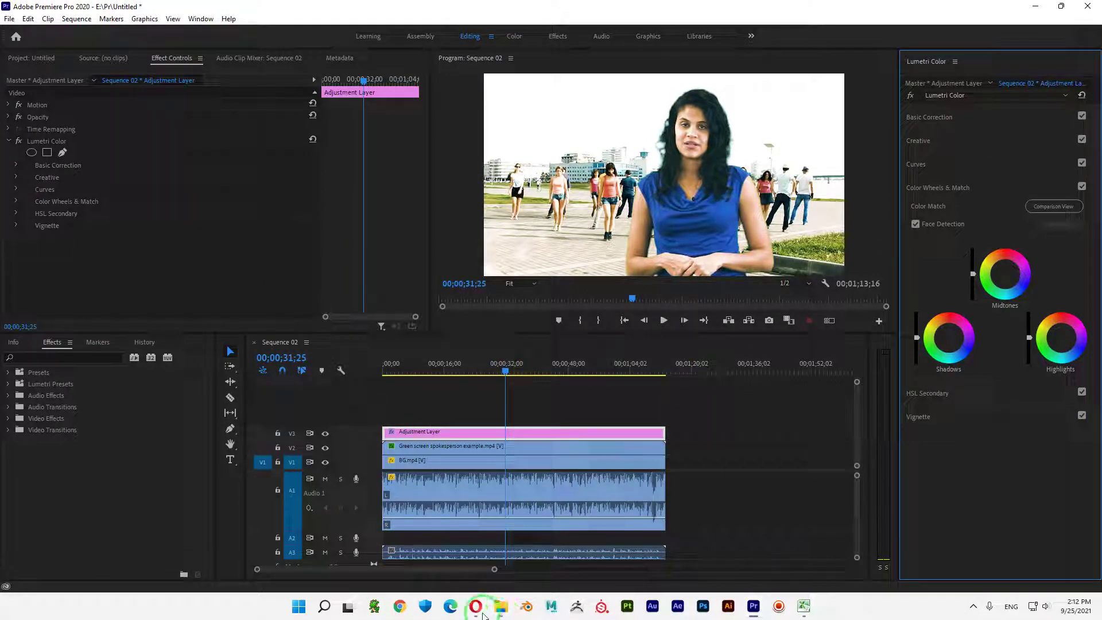
# - Switch to the Opera browser, highlight the Ultra Key and Color topics in Day 5.docx, and return to Premiere Pro
pyautogui.moveTo(485, 614)
pyautogui.click(436, 557)
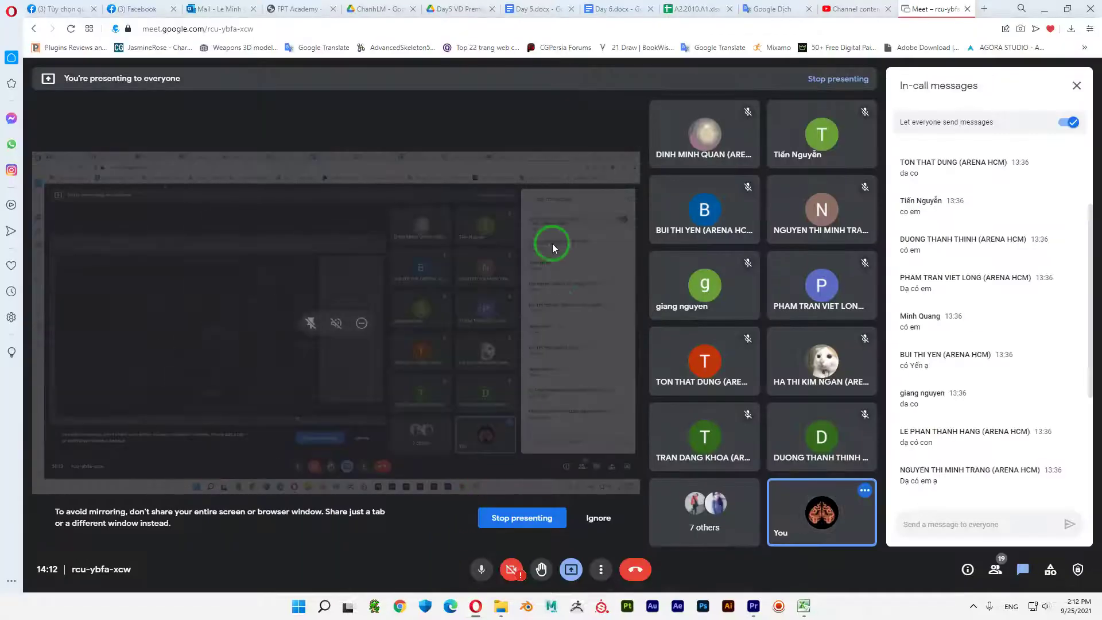
pyautogui.click(536, 8)
pyautogui.click(610, 367)
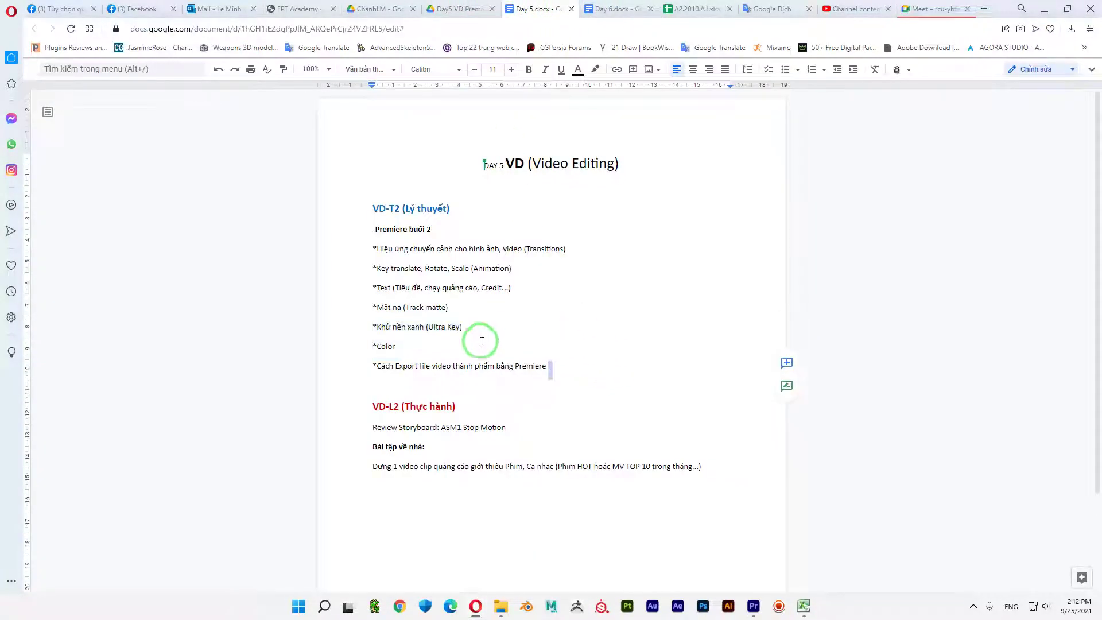
pyautogui.moveTo(370, 322); pyautogui.dragTo(492, 346)
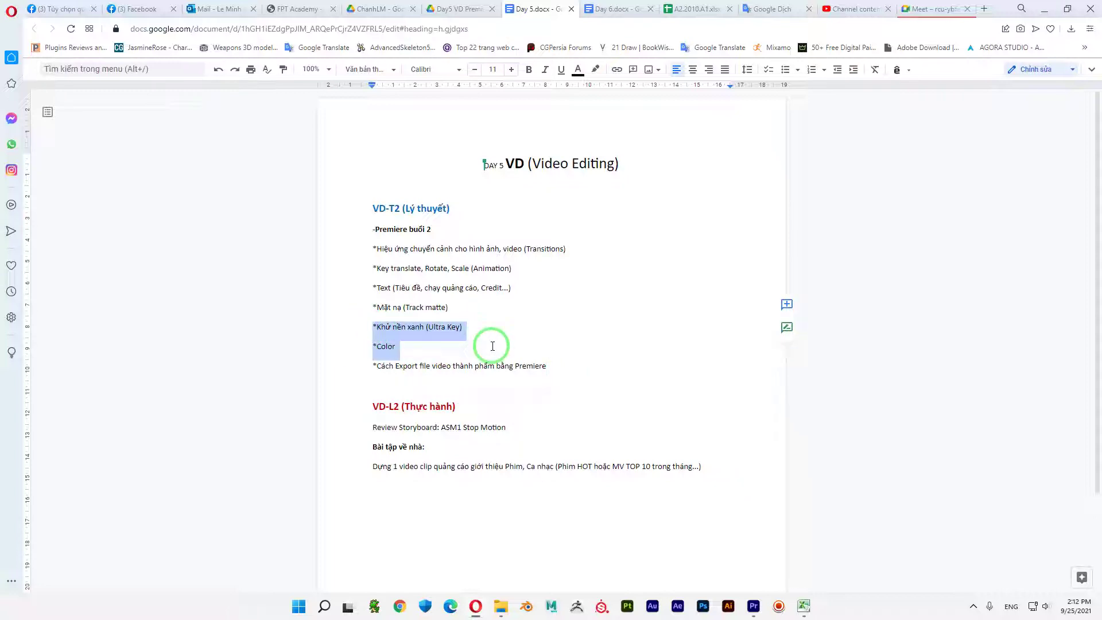
pyautogui.click(492, 346)
pyautogui.click(1044, 9)
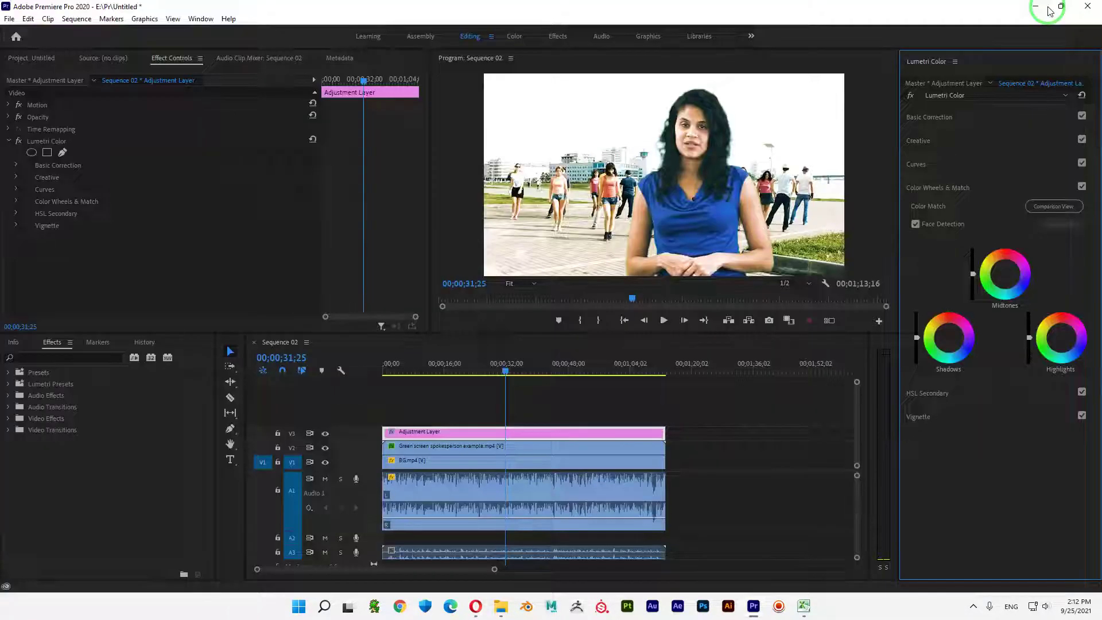
# - Start importing media into the project and browse to the SSD_DATA (H:) drive
pyautogui.click(86, 504)
pyautogui.click(11, 139)
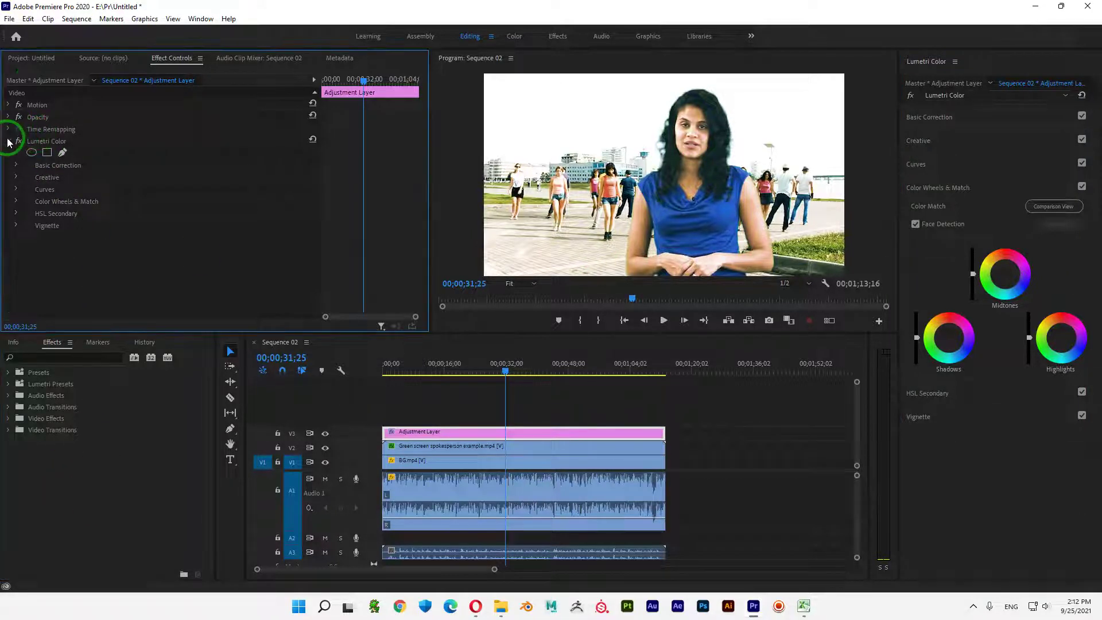
pyautogui.click(32, 58)
pyautogui.click(215, 229)
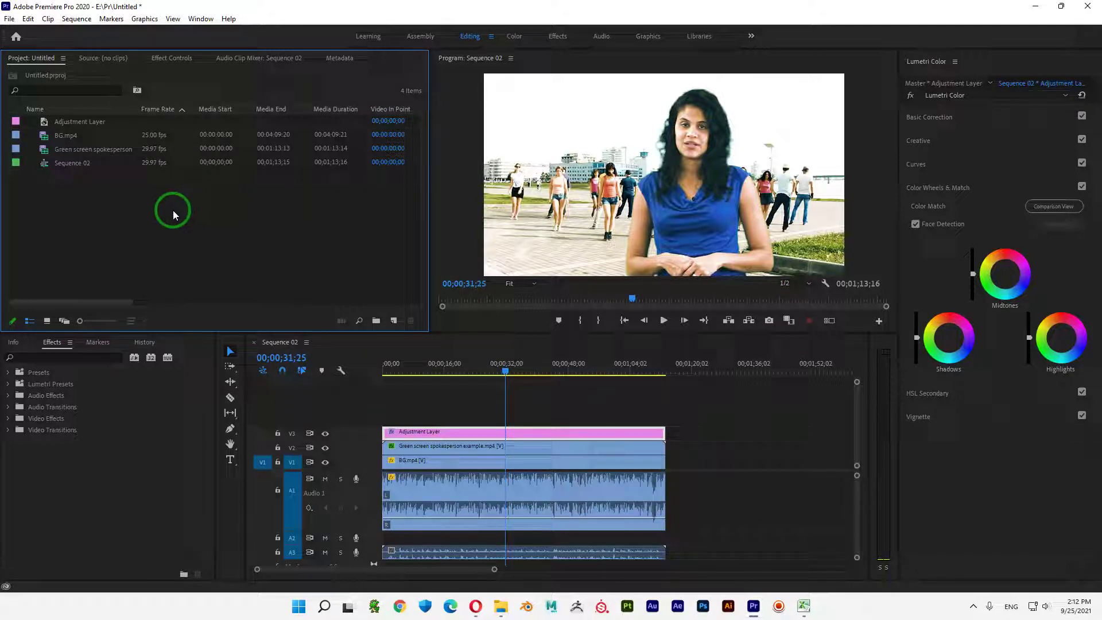
pyautogui.doubleClick(142, 205)
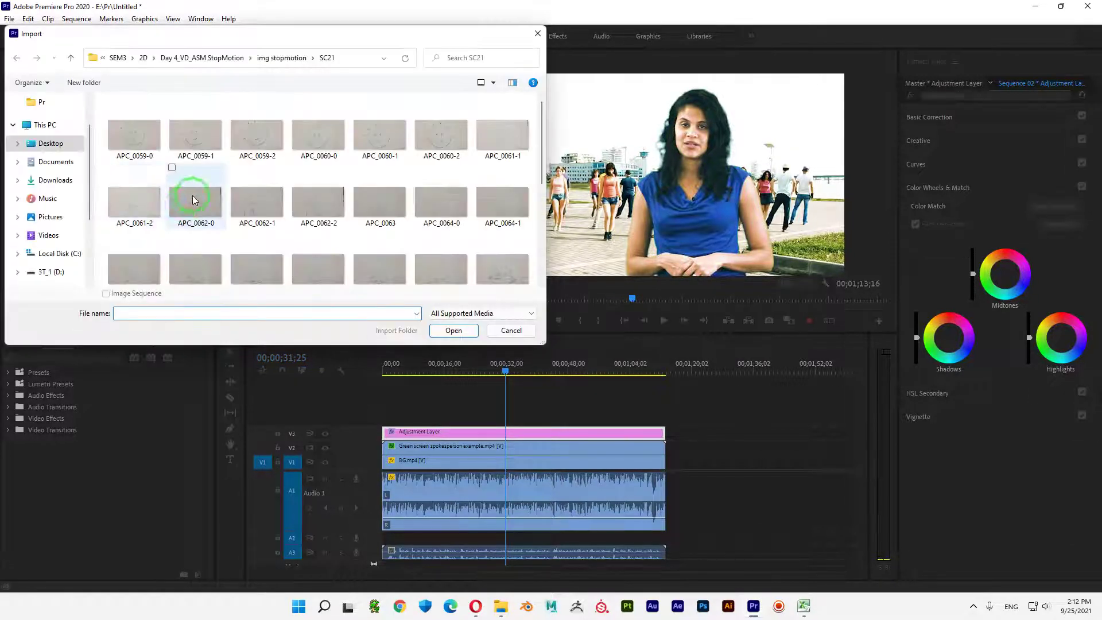
pyautogui.click(70, 58)
pyautogui.click(70, 58)
pyautogui.scroll(-2, 69, 258)
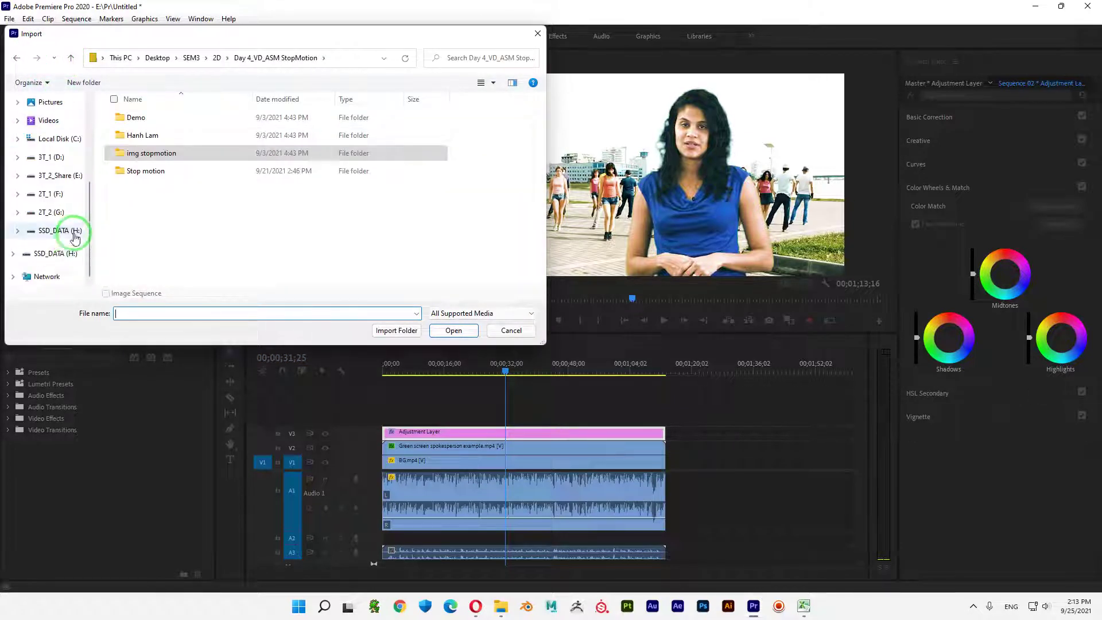
pyautogui.click(69, 259)
# - Browse to the video folder inside SEM3 > 00 2D > Footage
pyautogui.scroll(-2, 258, 197)
pyautogui.scroll(2, 241, 186)
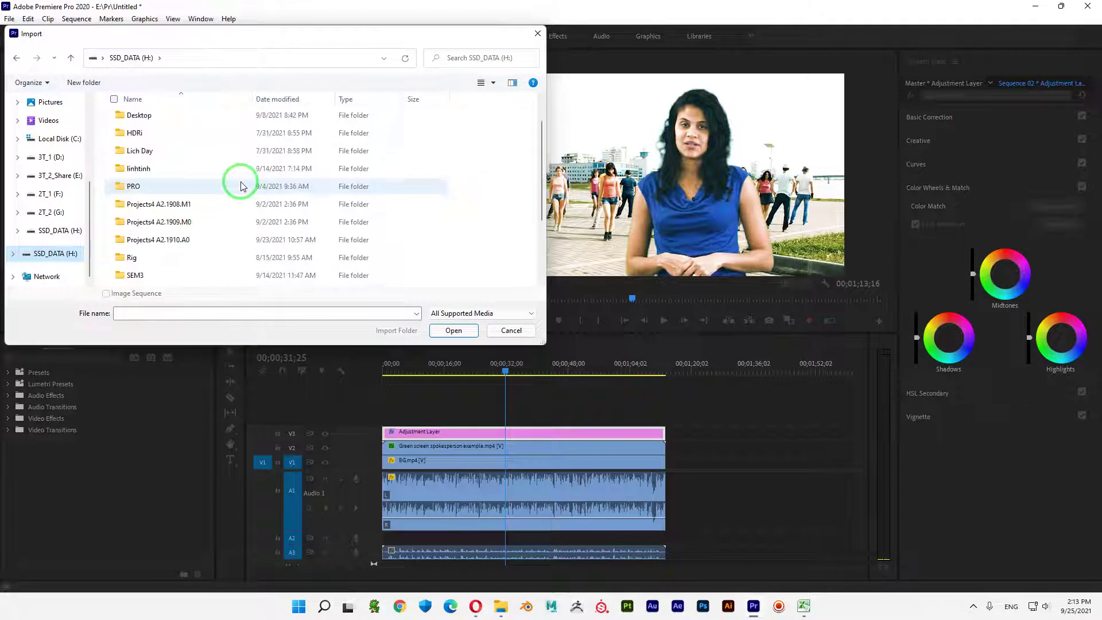
pyautogui.scroll(-1, 241, 187)
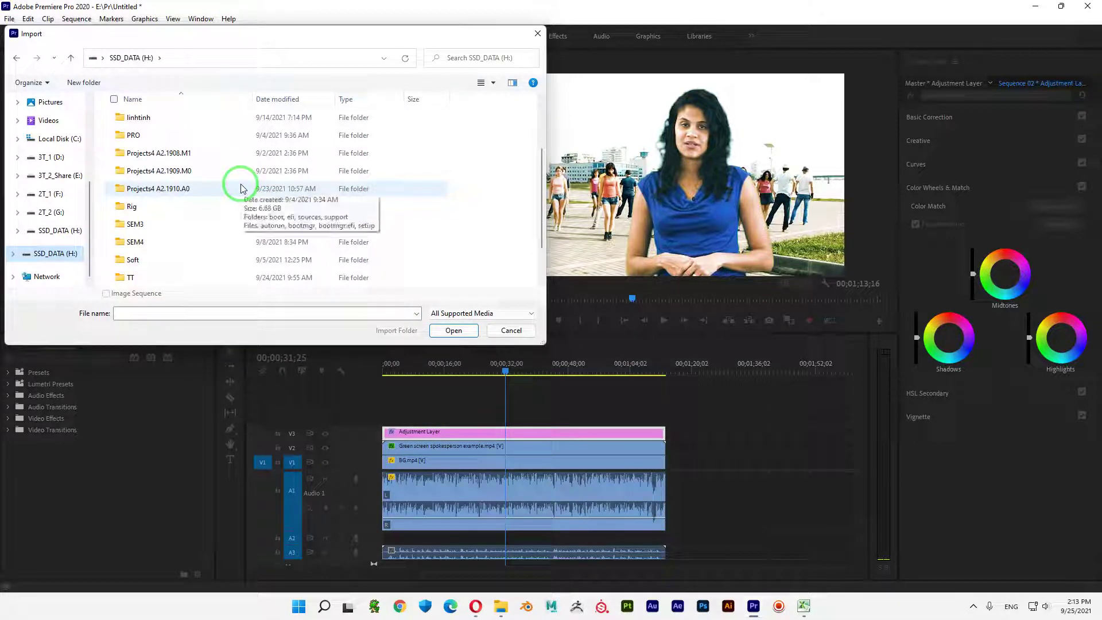
pyautogui.scroll(-1, 161, 229)
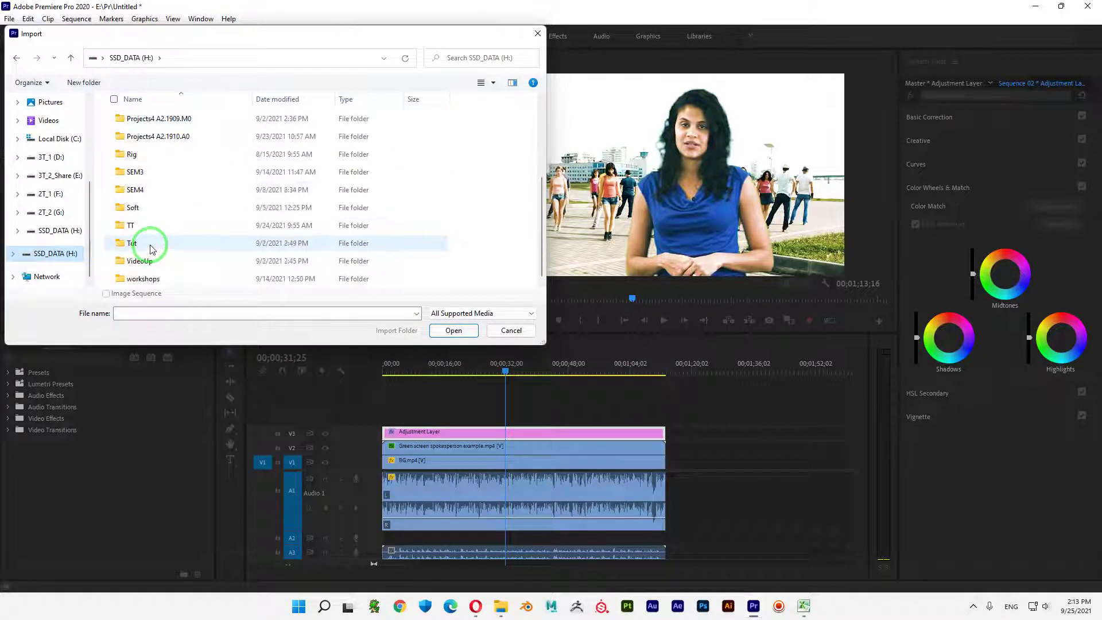
pyautogui.doubleClick(140, 179)
pyautogui.click(143, 119)
pyautogui.doubleClick(143, 118)
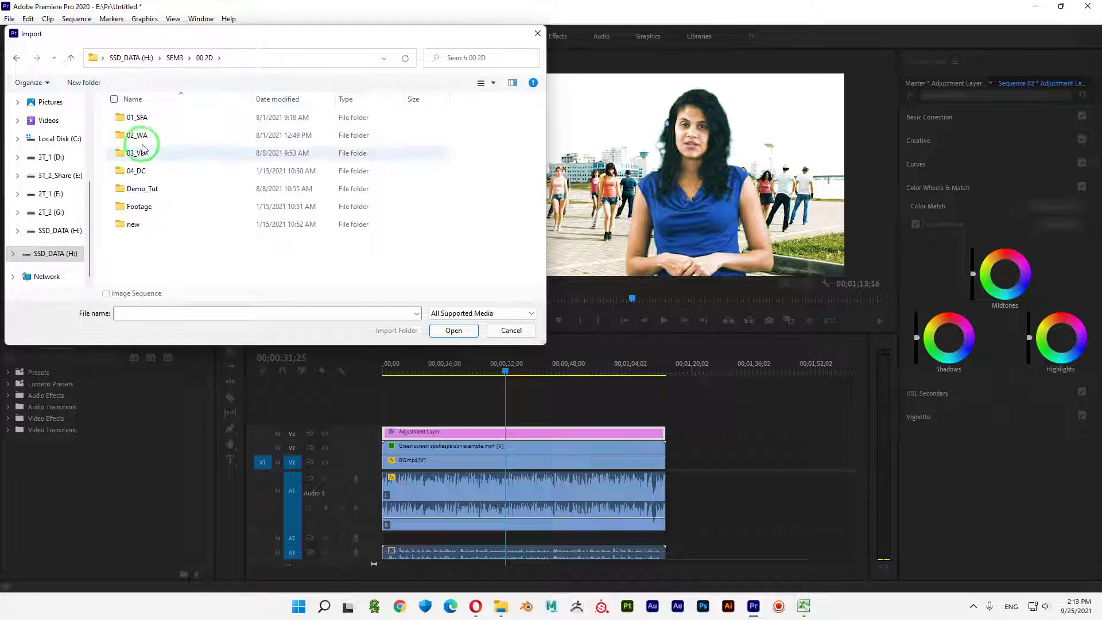
pyautogui.doubleClick(139, 208)
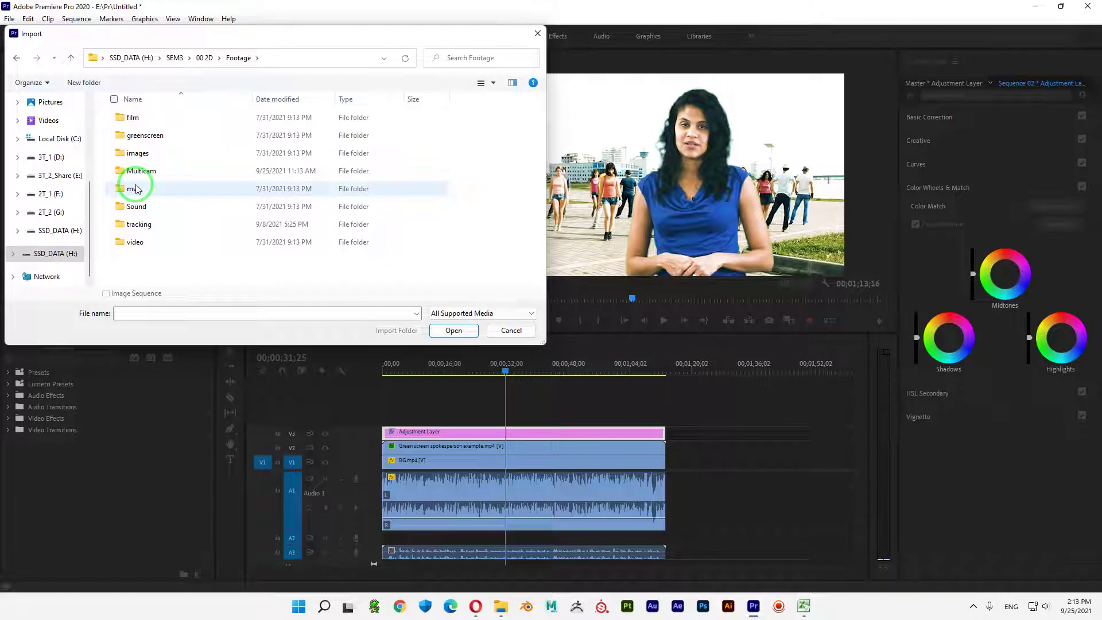
pyautogui.doubleClick(135, 241)
# - Import the flower red rose blooming video into the project
pyautogui.click(215, 207)
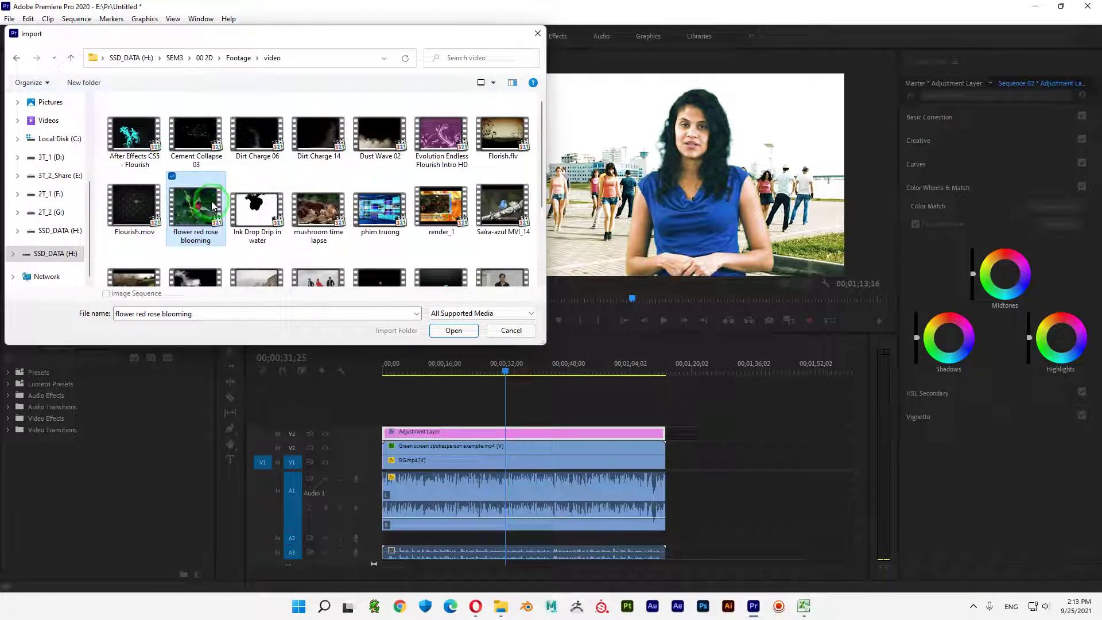
pyautogui.moveTo(350, 26); pyautogui.dragTo(572, 42)
pyautogui.moveTo(439, 240); pyautogui.dragTo(98, 249)
pyautogui.click(675, 339)
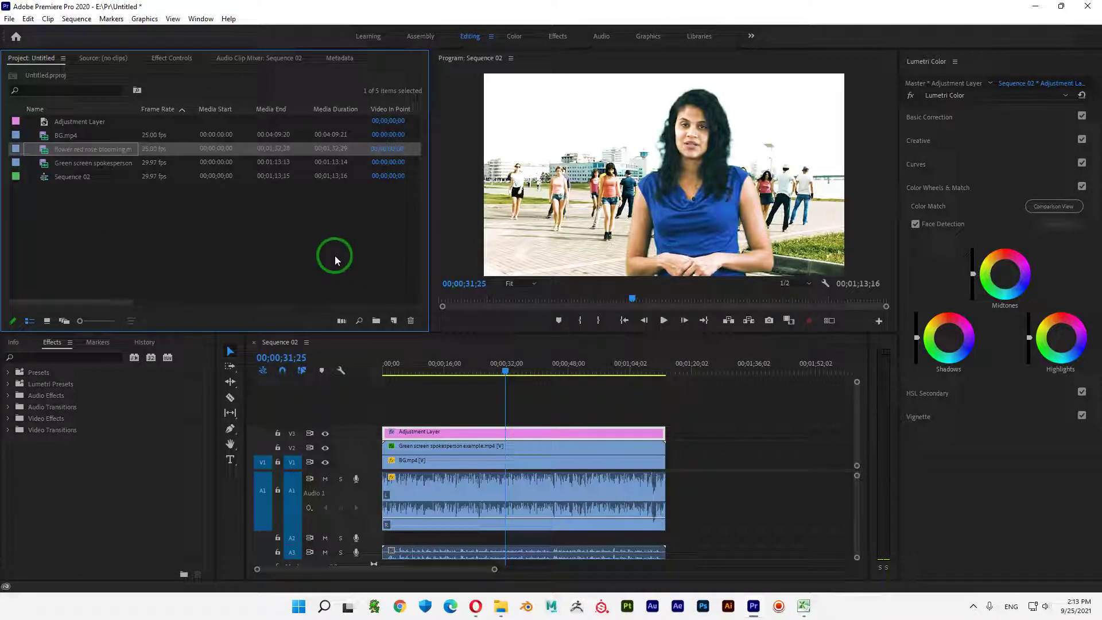
# - Preview flower red rose blooming.mp4 in the Source monitor and stop once the red bud begins to open
pyautogui.doubleClick(47, 151)
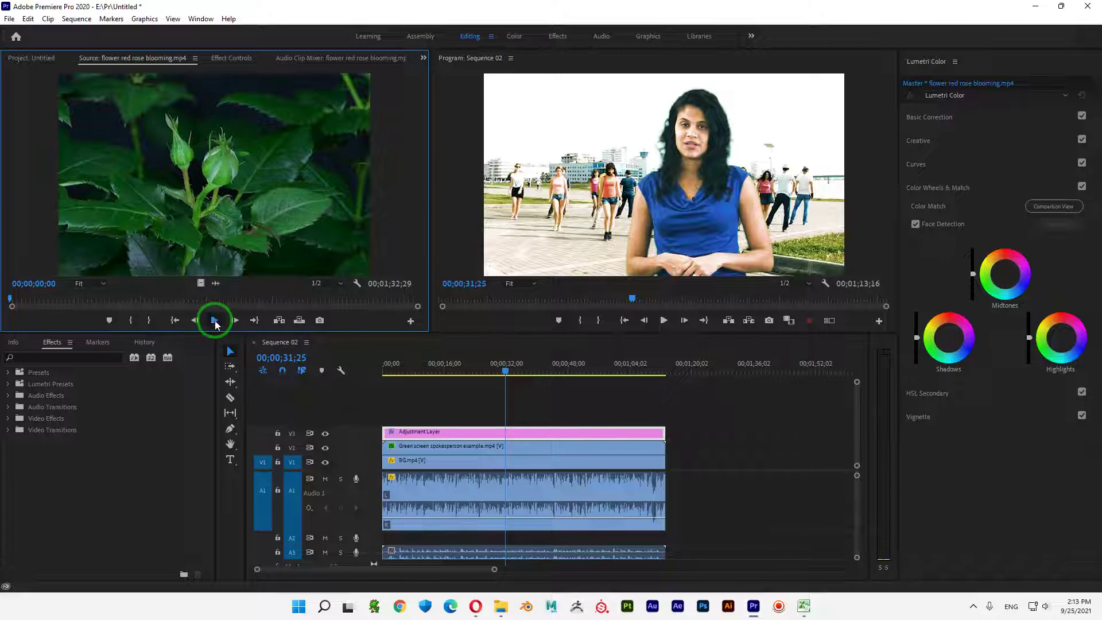
pyautogui.click(215, 321)
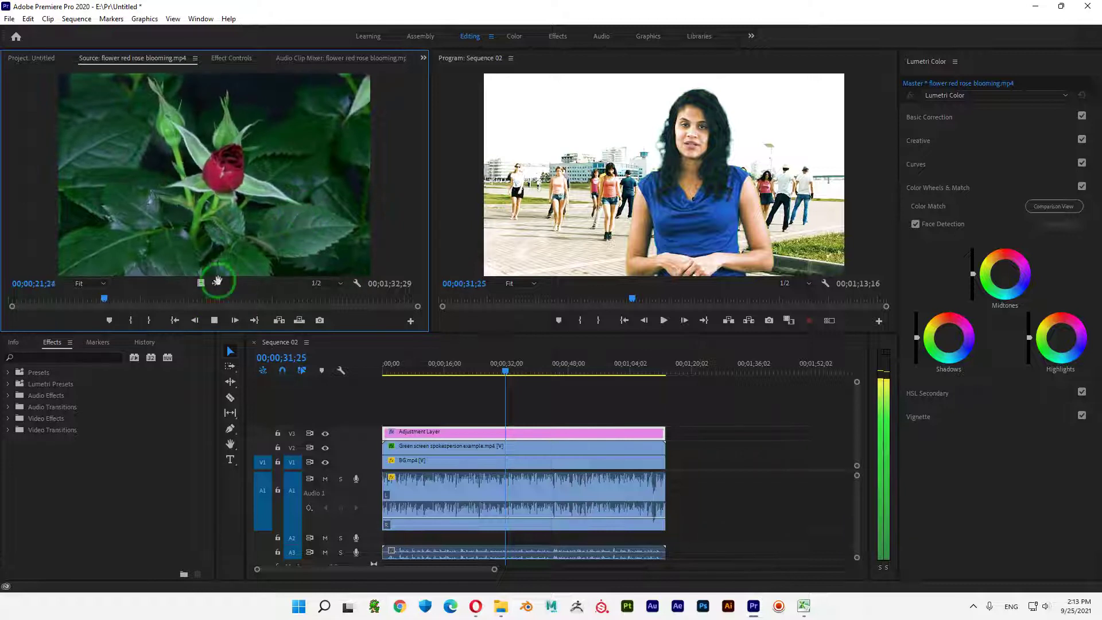
pyautogui.click(214, 320)
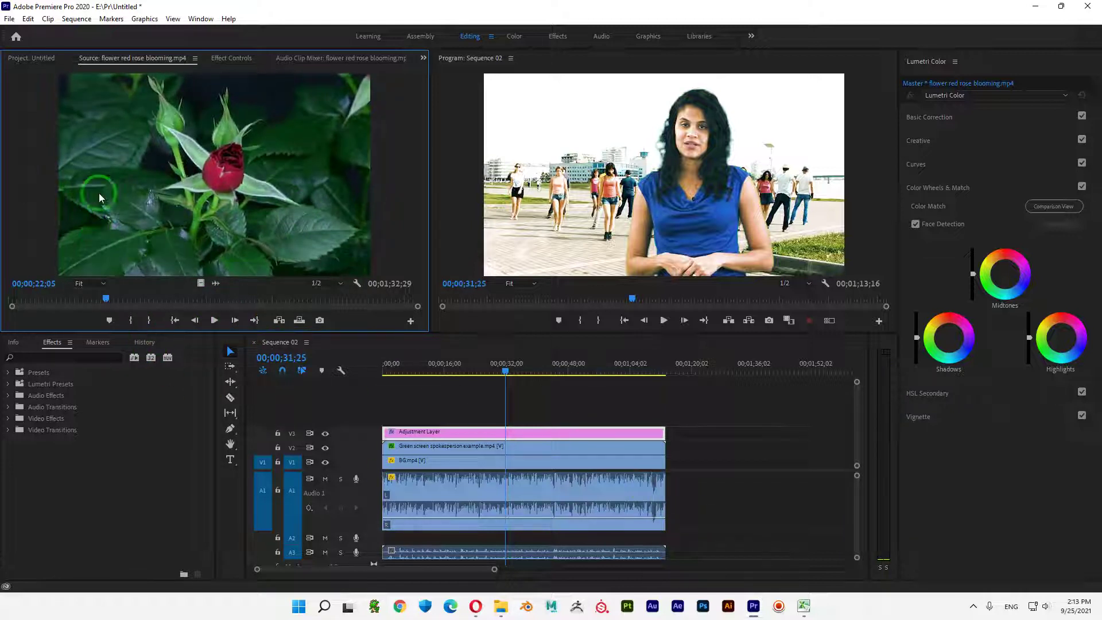
# - Create a new sequence from flower red rose blooming.mp4 in the project
pyautogui.click(26, 59)
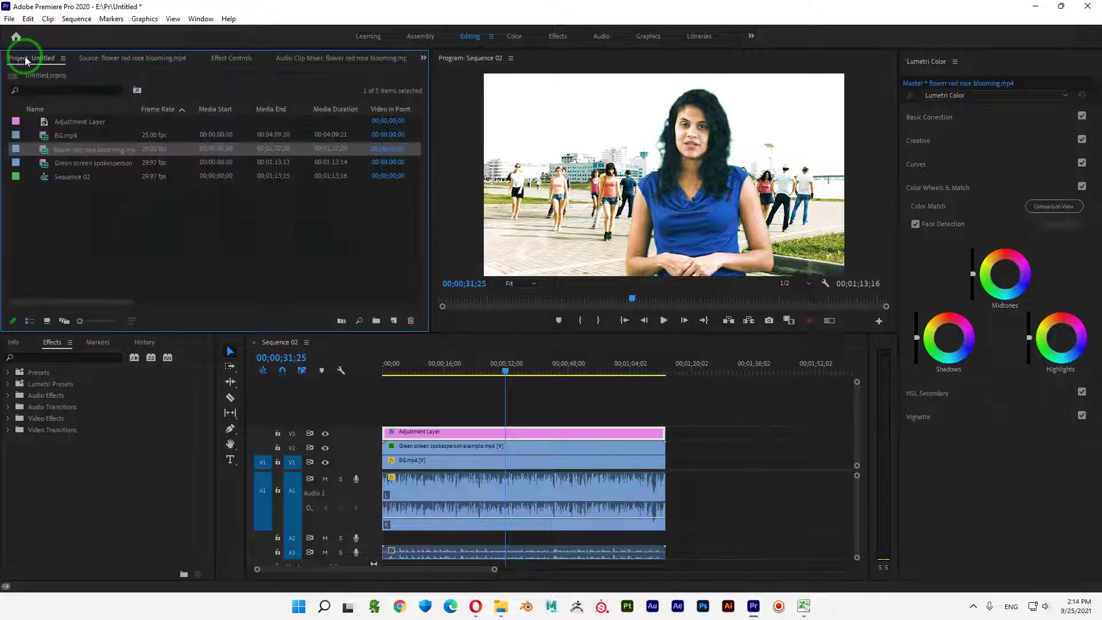
pyautogui.click(79, 150)
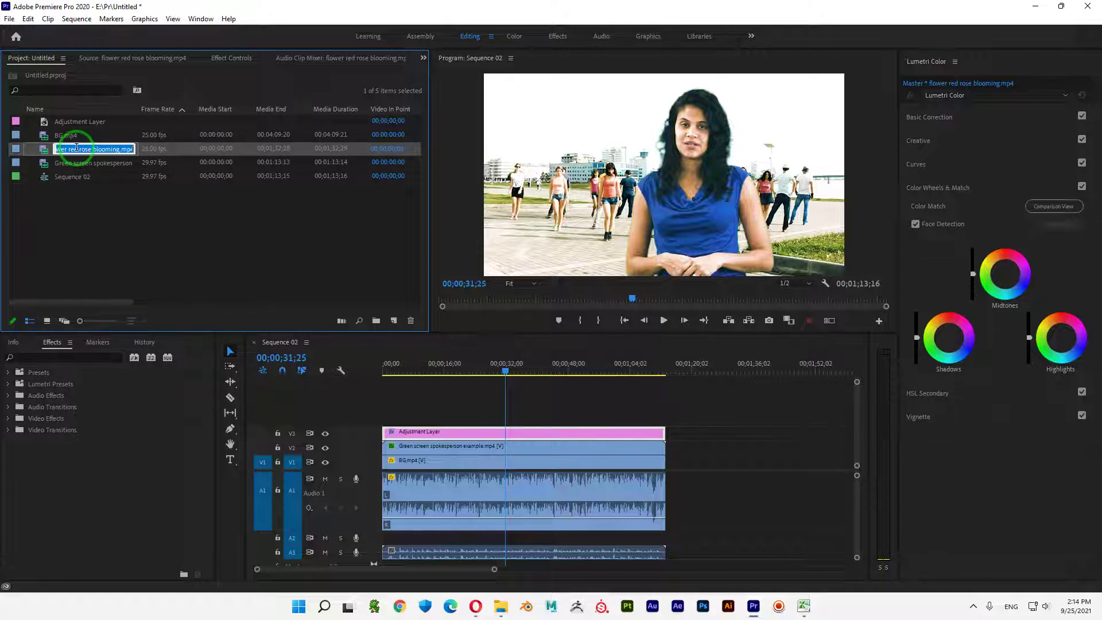
pyautogui.click(114, 183)
pyautogui.click(42, 150)
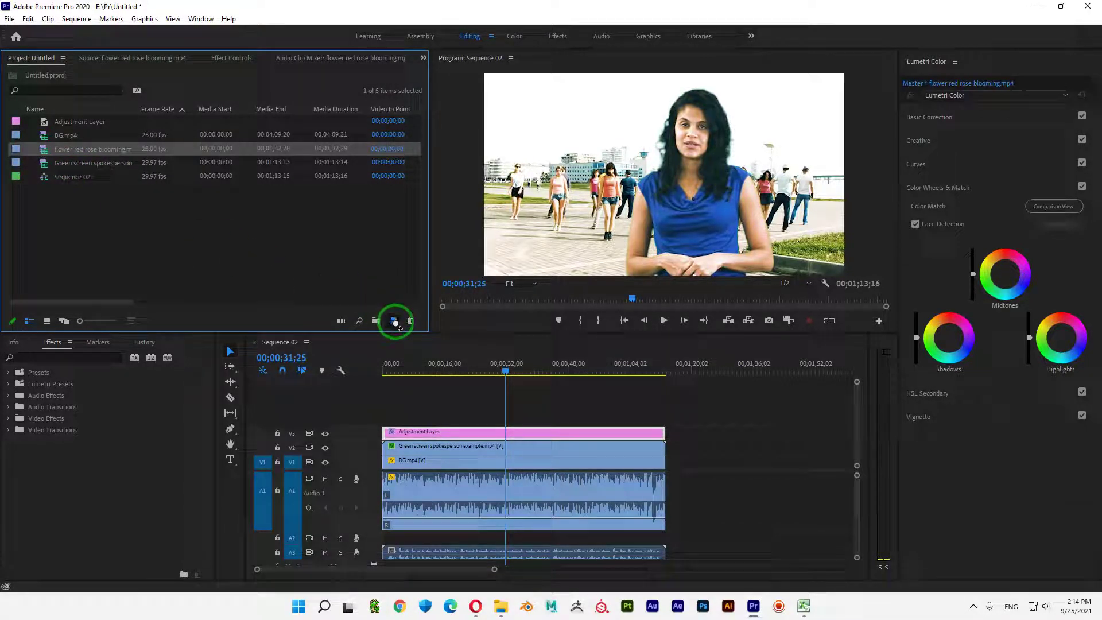
pyautogui.moveTo(93, 150); pyautogui.dragTo(393, 323)
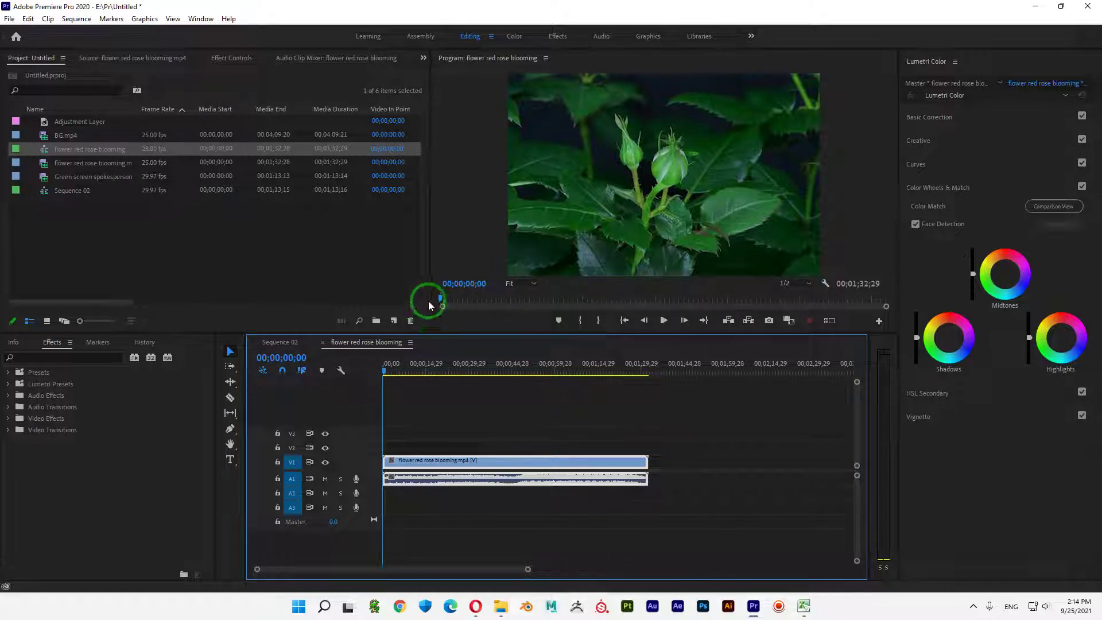
# - Go to the full bloom at about 00;01;02;12 and apply the Leave Color video effect to the rose clip
pyautogui.moveTo(387, 374); pyautogui.dragTo(563, 370)
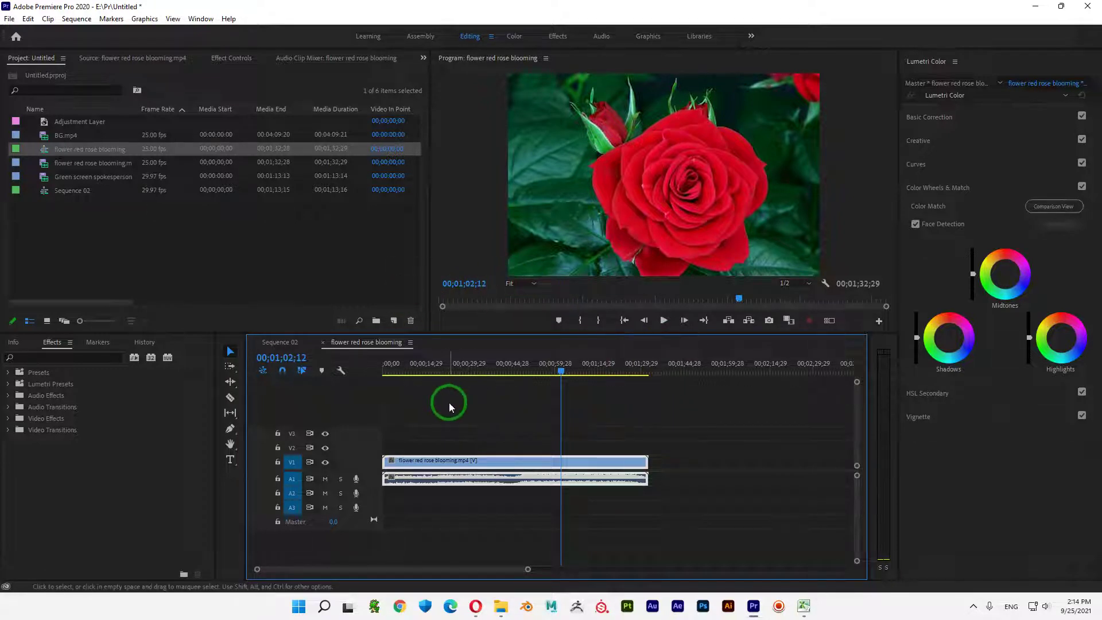
pyautogui.click(9, 419)
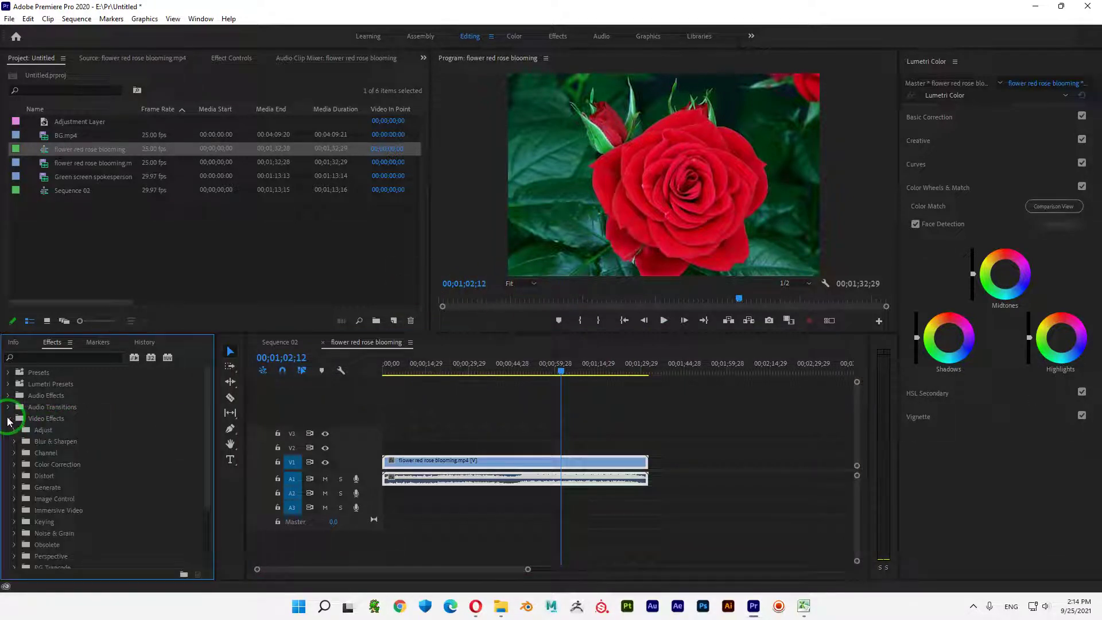
pyautogui.scroll(-3, 115, 408)
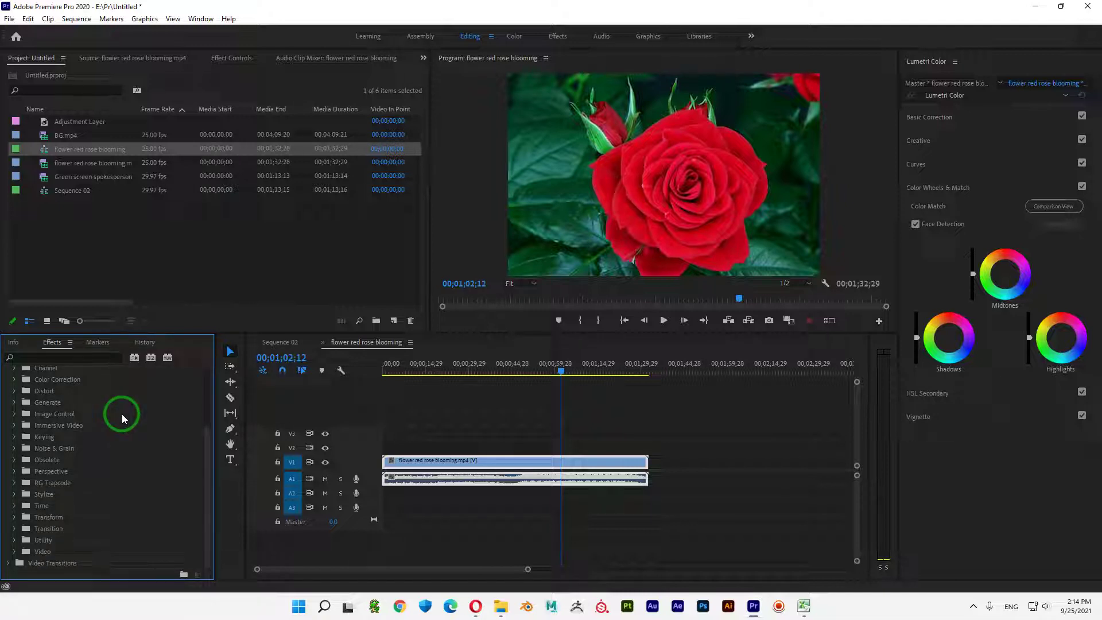
pyautogui.click(14, 379)
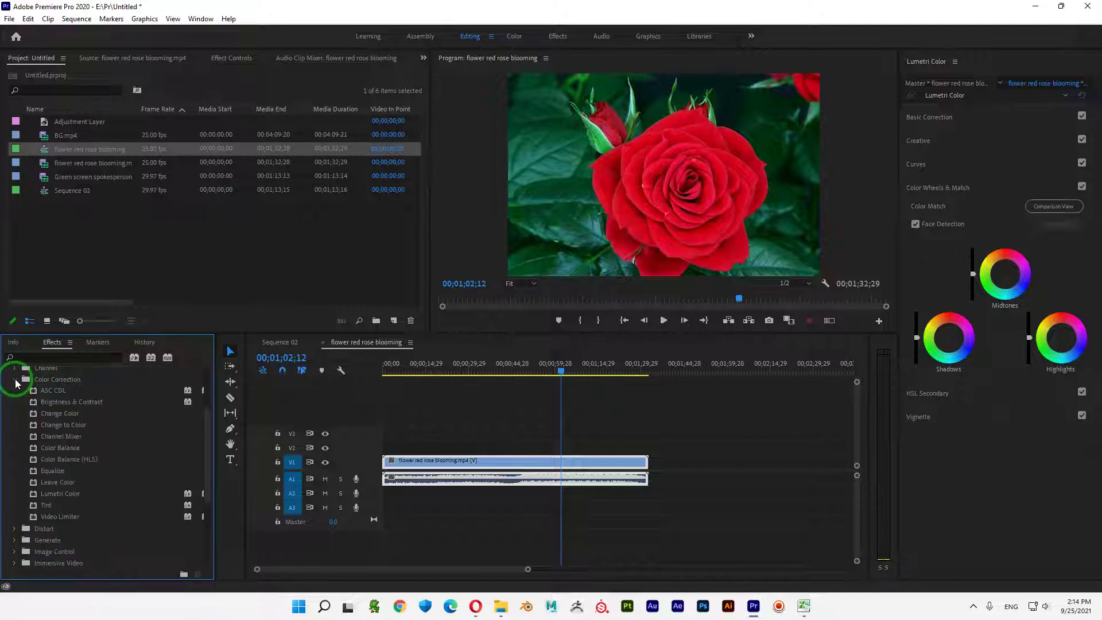
pyautogui.scroll(-1, 89, 396)
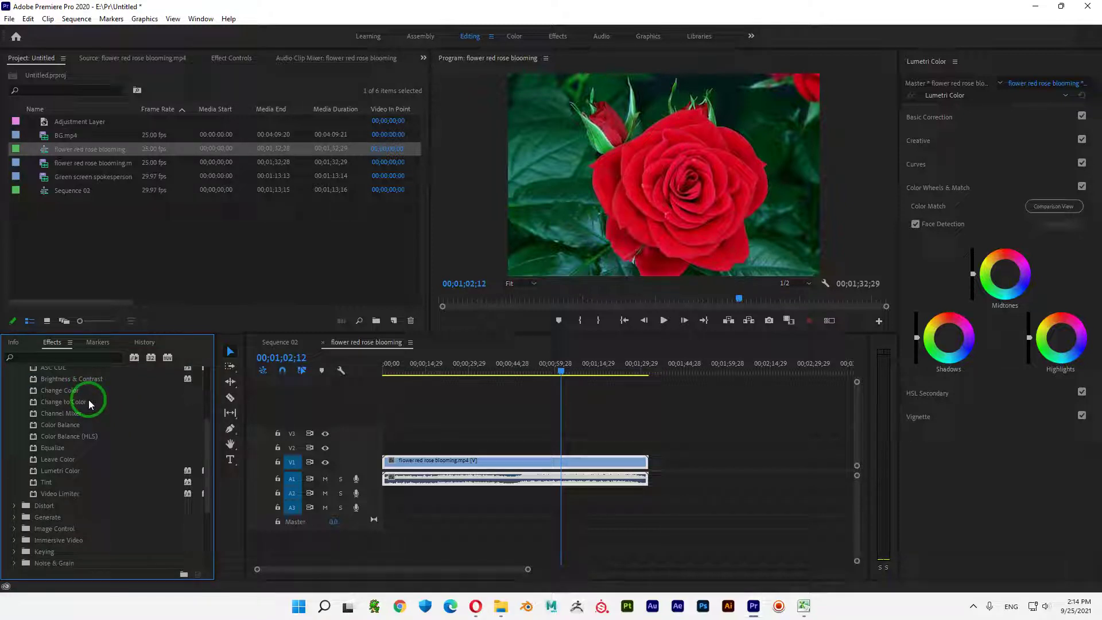
pyautogui.moveTo(58, 474); pyautogui.dragTo(510, 464)
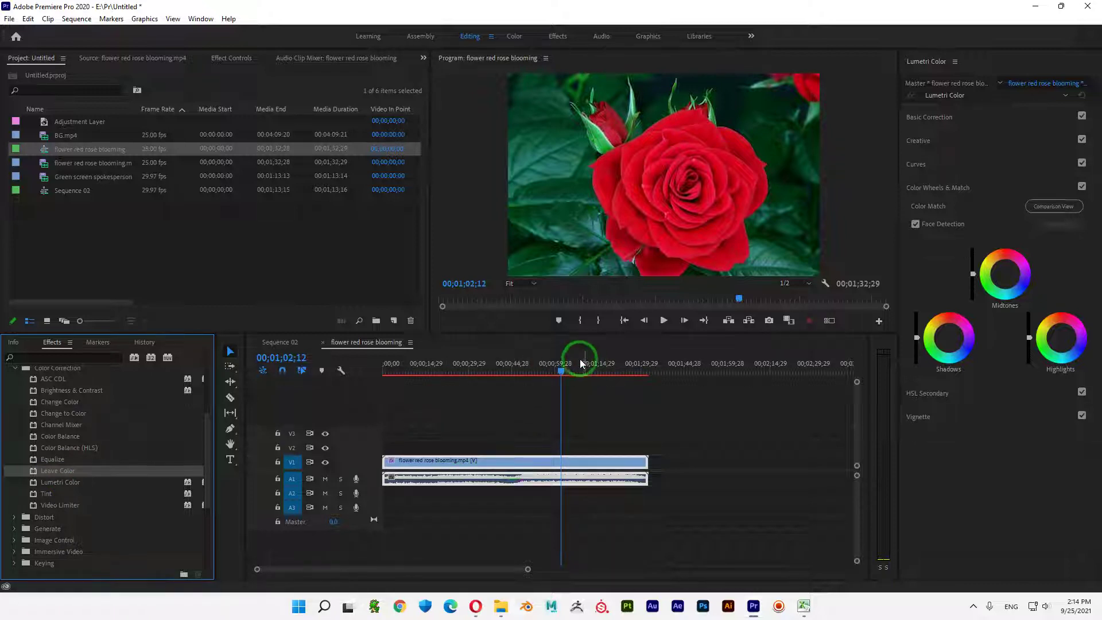
# - Set the rose clip's Leave Color Amount to Decolor to 100%
pyautogui.click(230, 57)
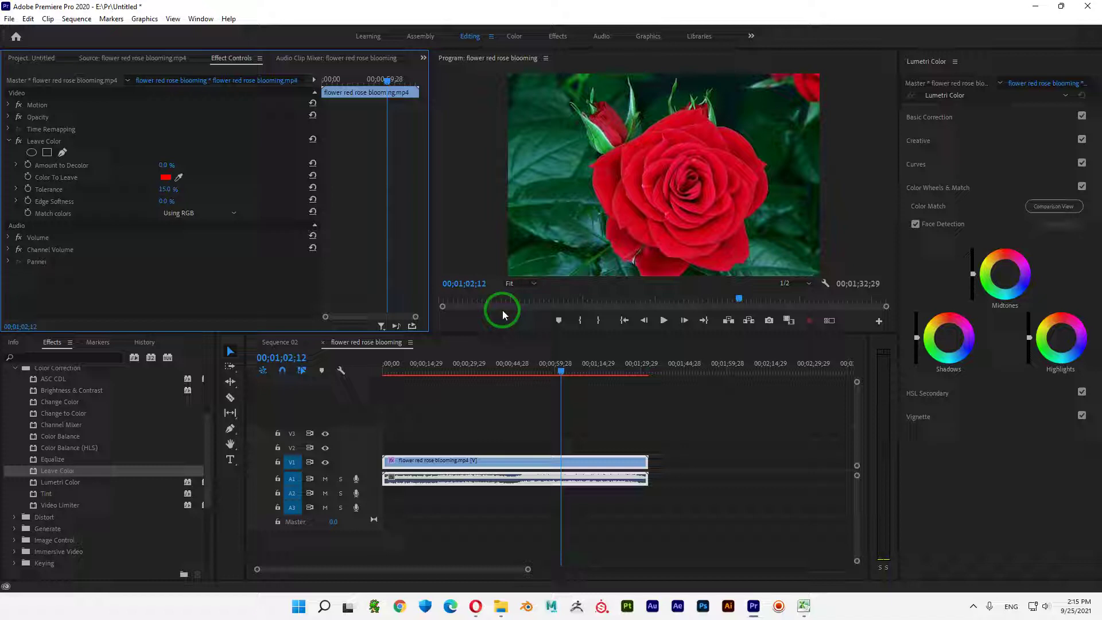
pyautogui.click(16, 165)
pyautogui.moveTo(21, 195); pyautogui.dragTo(193, 204)
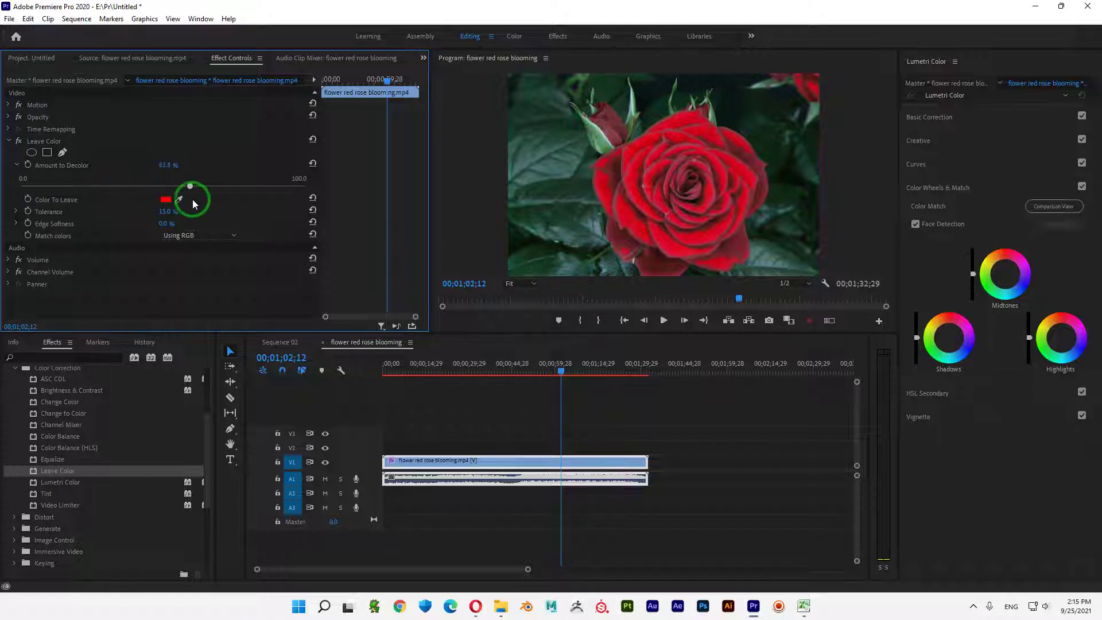
pyautogui.moveTo(268, 204); pyautogui.dragTo(323, 204)
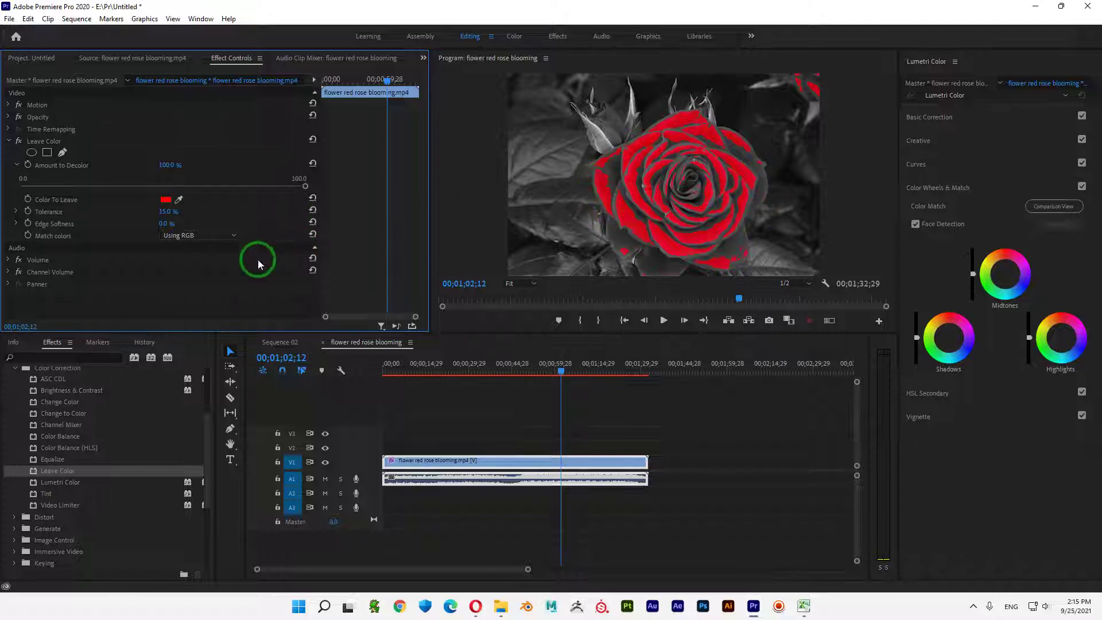
# - Set Leave Color's Match colors to Using Hue and check the frame at about 00;01;10;11
pyautogui.click(226, 236)
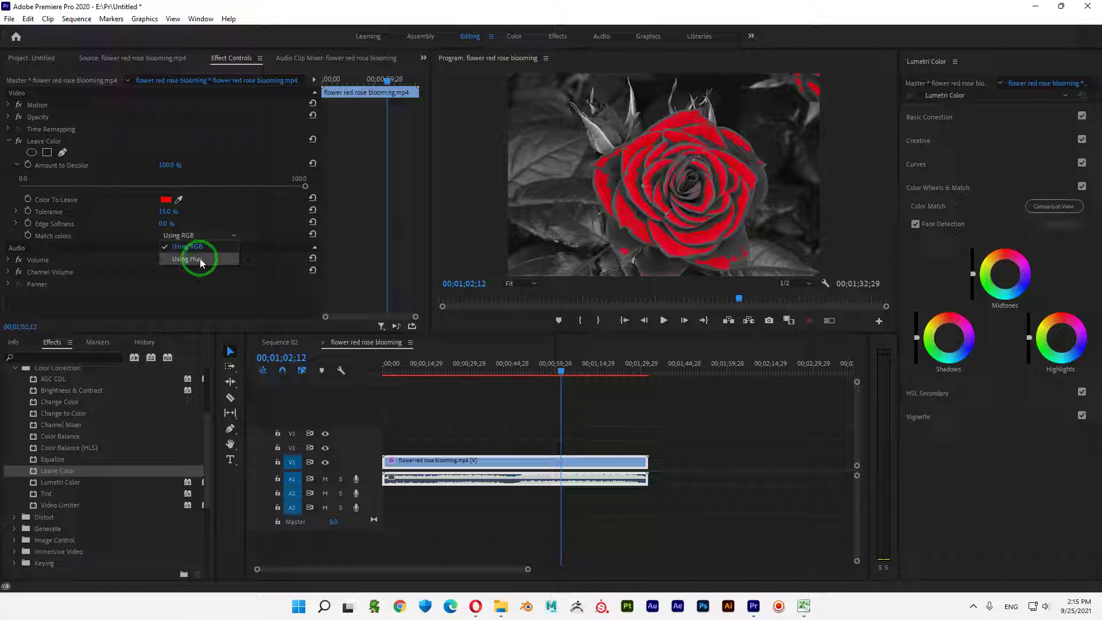
pyautogui.click(201, 261)
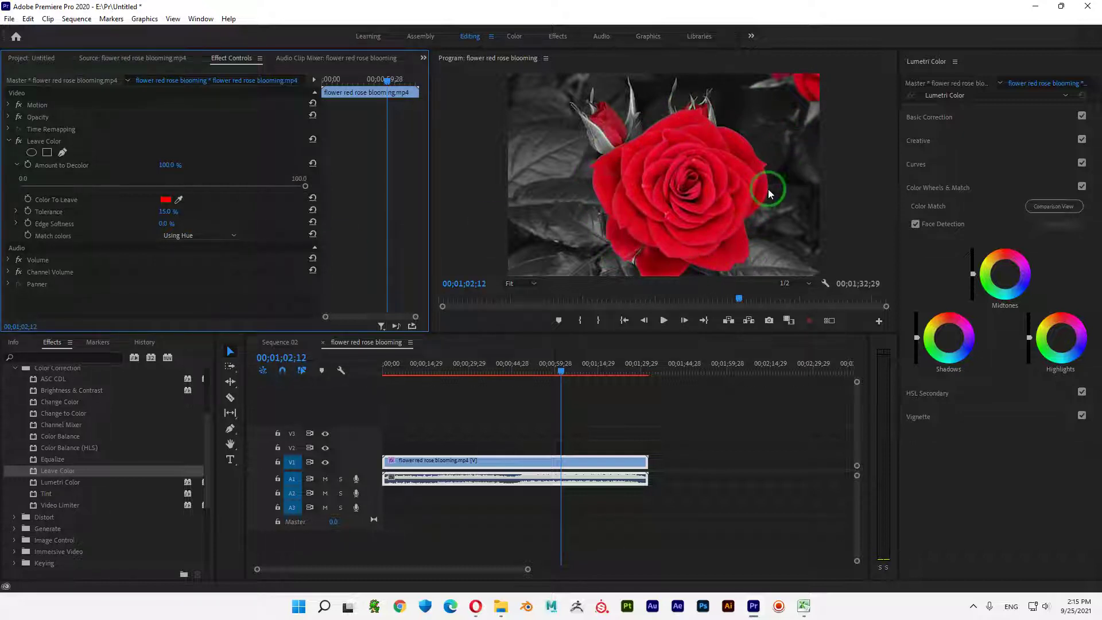
pyautogui.moveTo(560, 372); pyautogui.dragTo(583, 378)
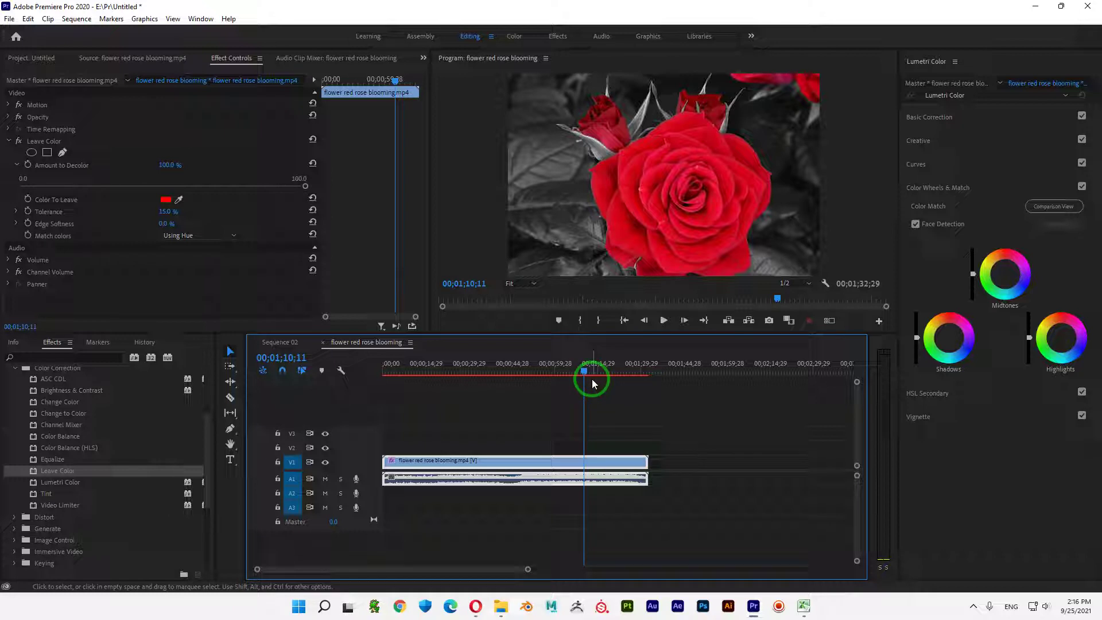
# - Collapse the Leave Color settings and the Color Correction effects folder
pyautogui.click(8, 140)
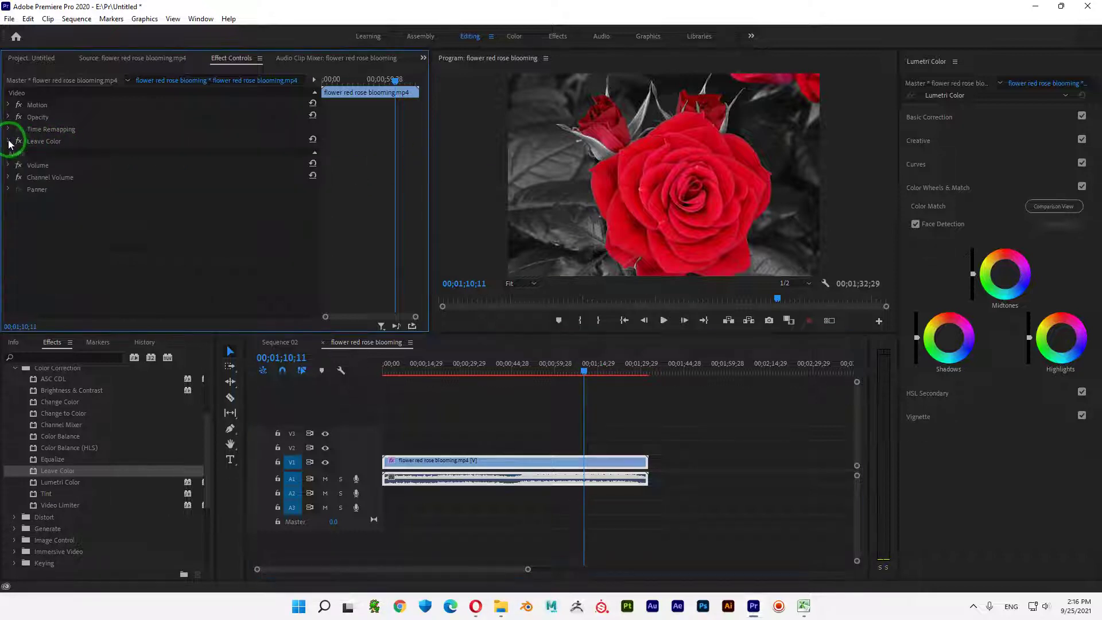
pyautogui.scroll(2, 132, 423)
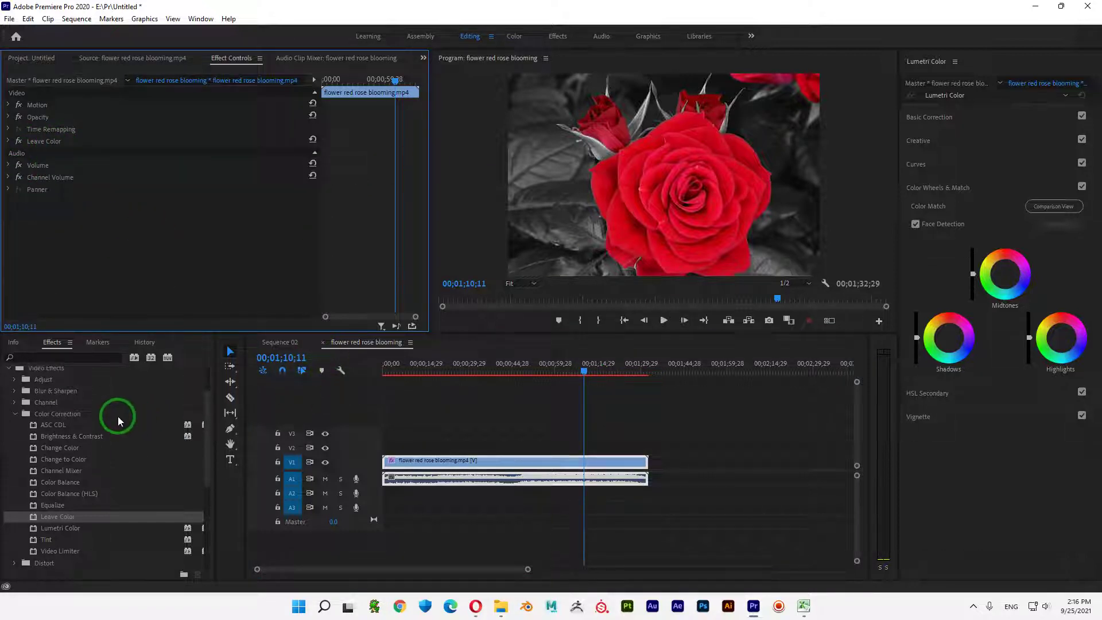
pyautogui.click(15, 413)
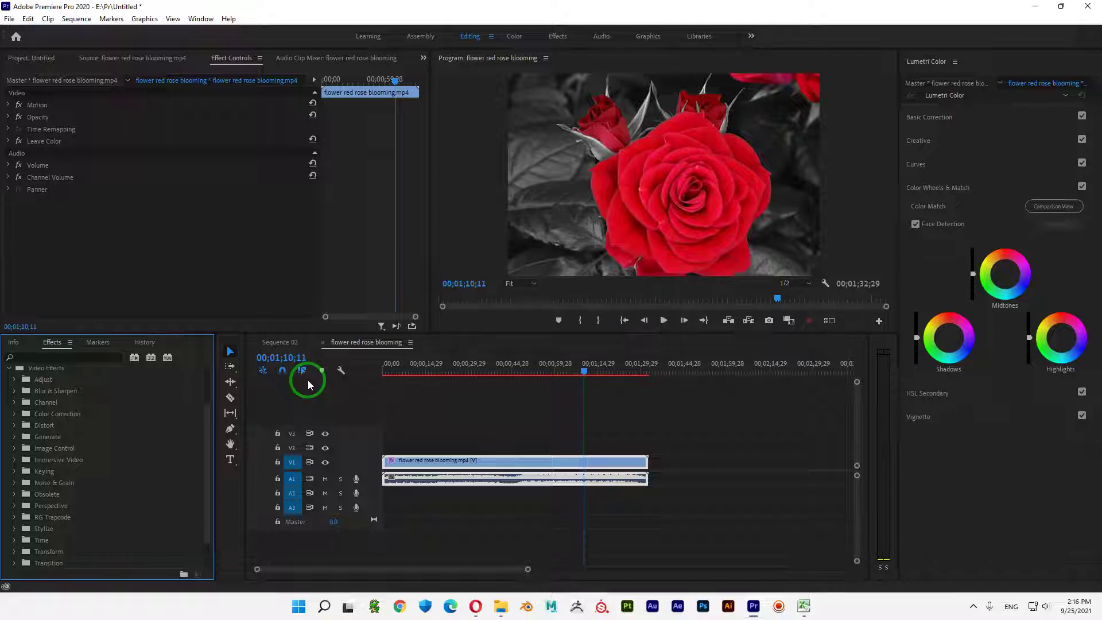
# - Import the source_Echo video from the Footage > video folder into the project
pyautogui.click(199, 271)
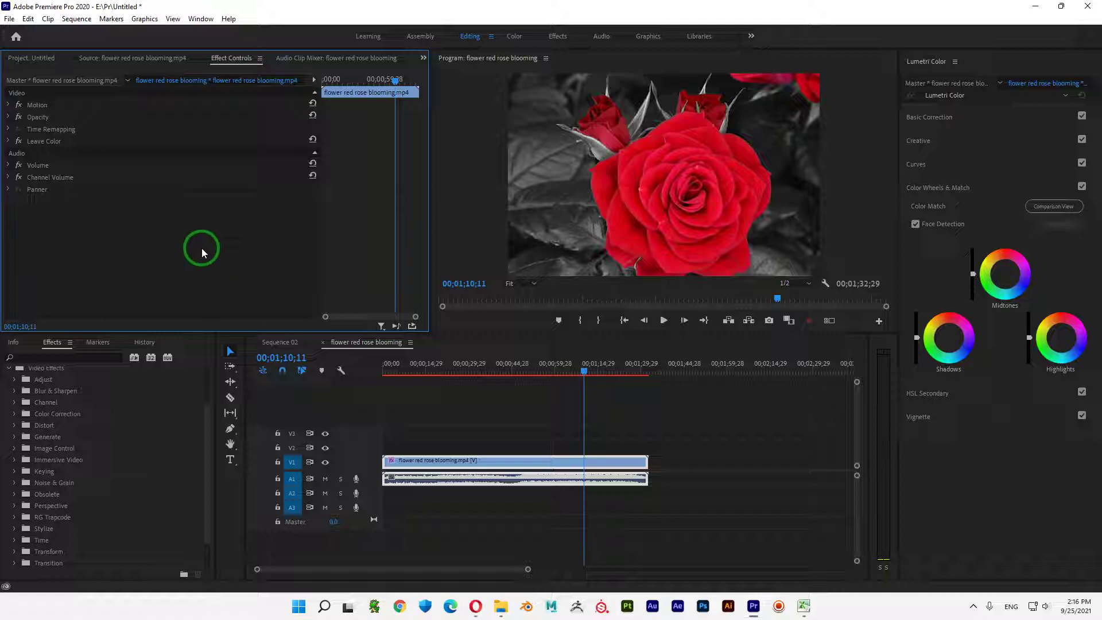
pyautogui.click(40, 58)
pyautogui.doubleClick(160, 229)
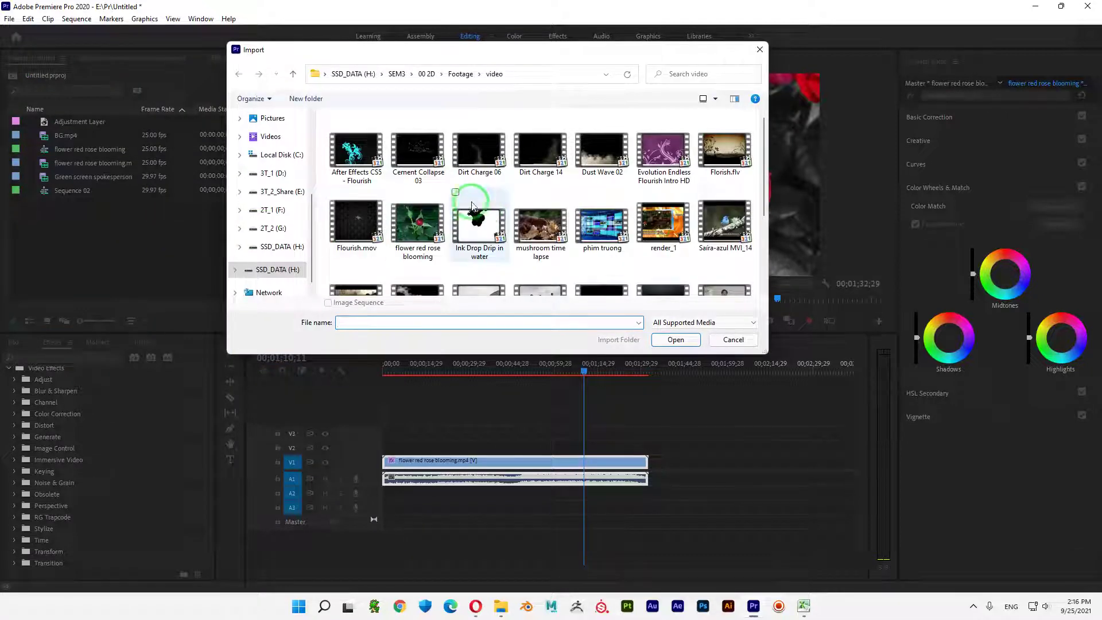
pyautogui.click(293, 75)
pyautogui.click(238, 74)
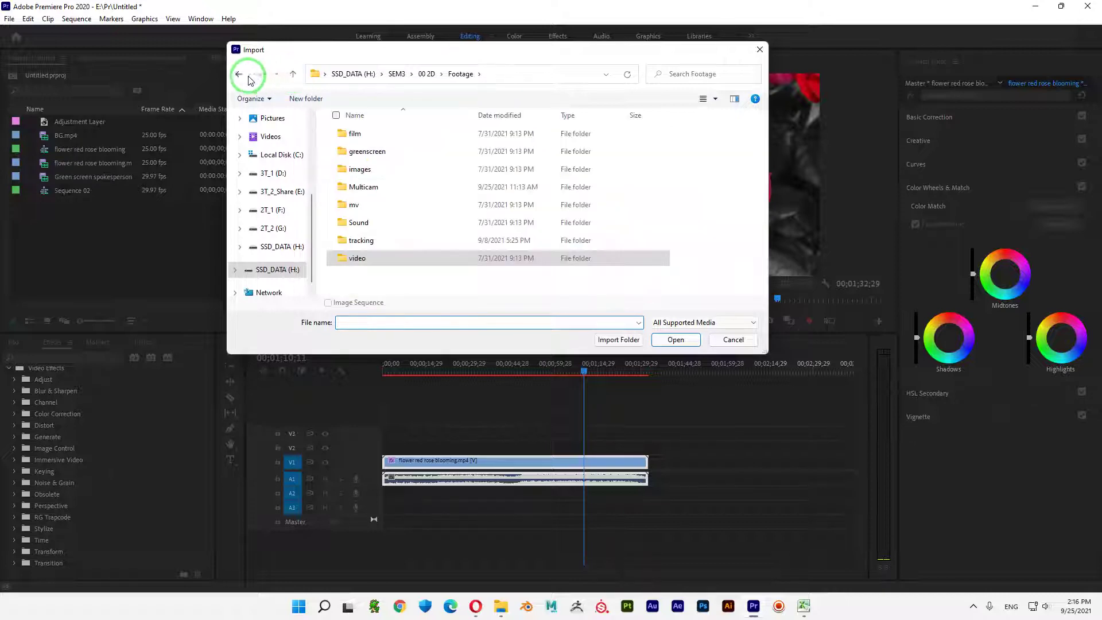
pyautogui.scroll(-3, 662, 247)
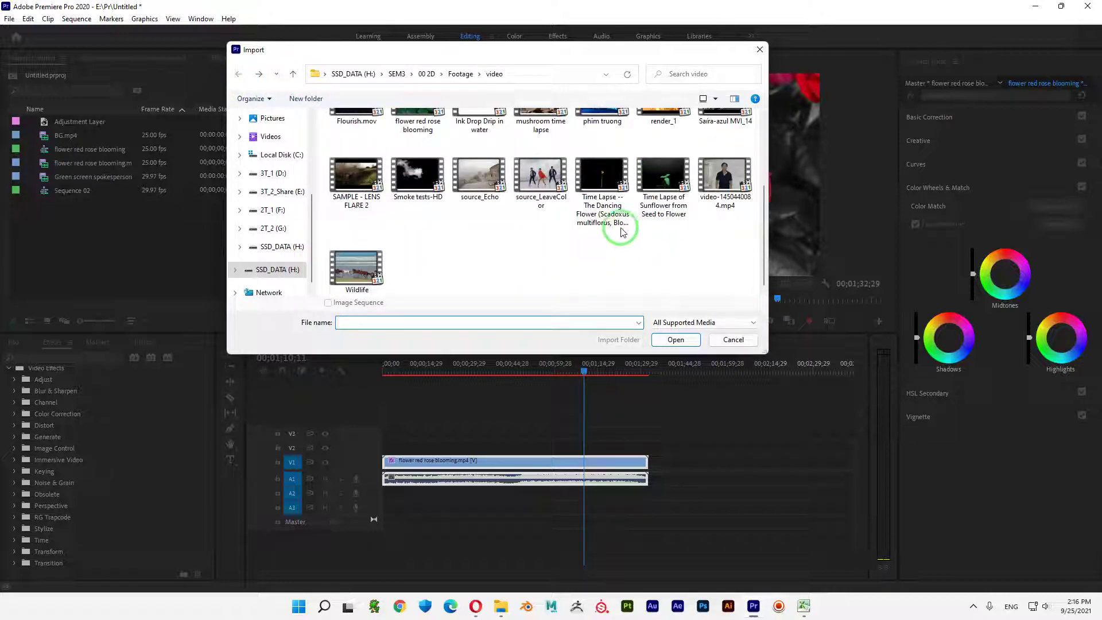
pyautogui.click(479, 175)
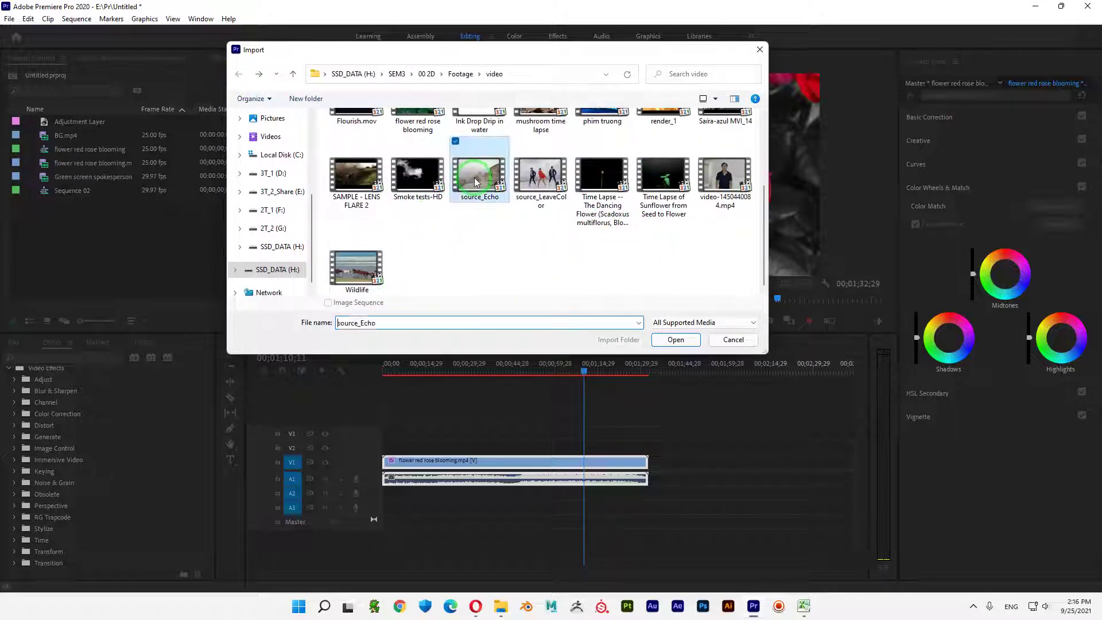
pyautogui.click(677, 340)
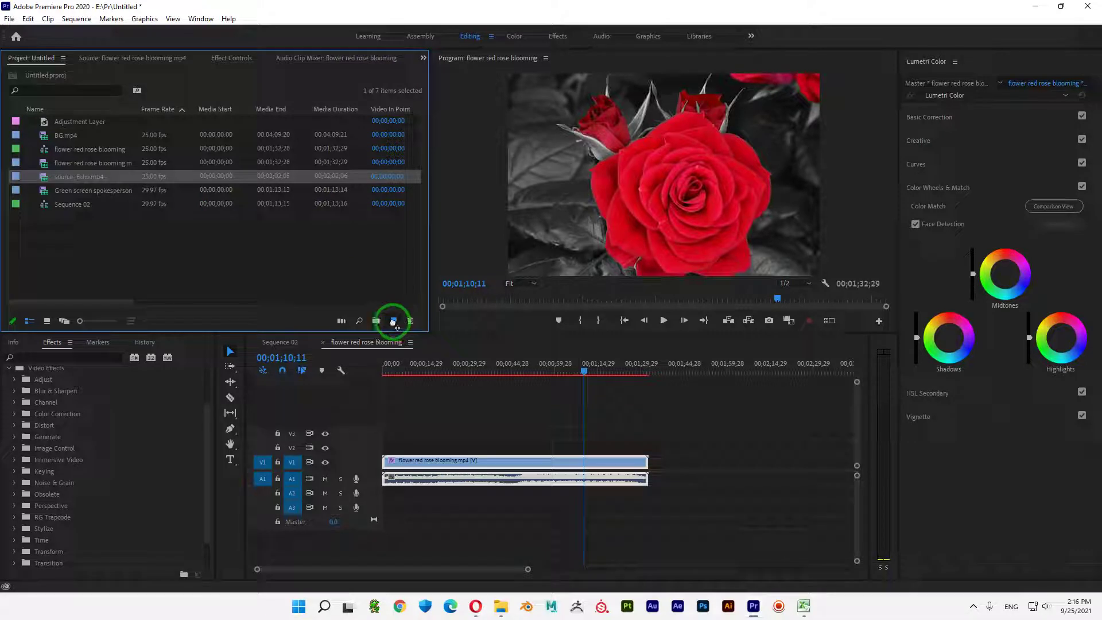
# - Create a sequence from source_Echo.mp4 and trim both ends of the clip, leaving about 21 seconds at the sequence start
pyautogui.moveTo(394, 323); pyautogui.dragTo(524, 361)
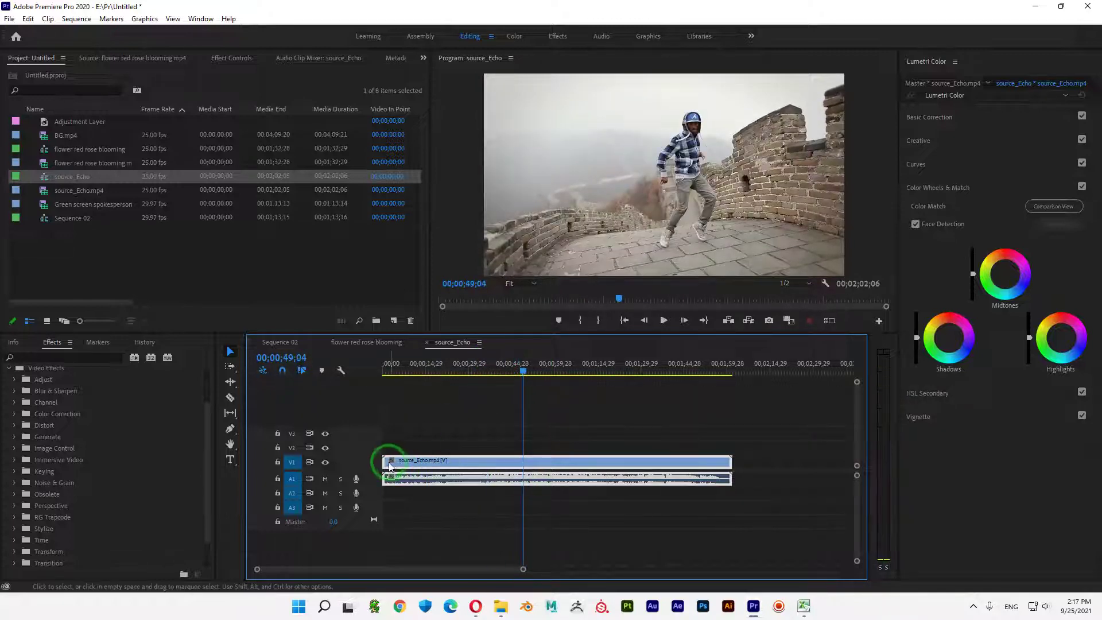
pyautogui.moveTo(384, 460); pyautogui.dragTo(523, 459)
pyautogui.moveTo(730, 461); pyautogui.dragTo(418, 463)
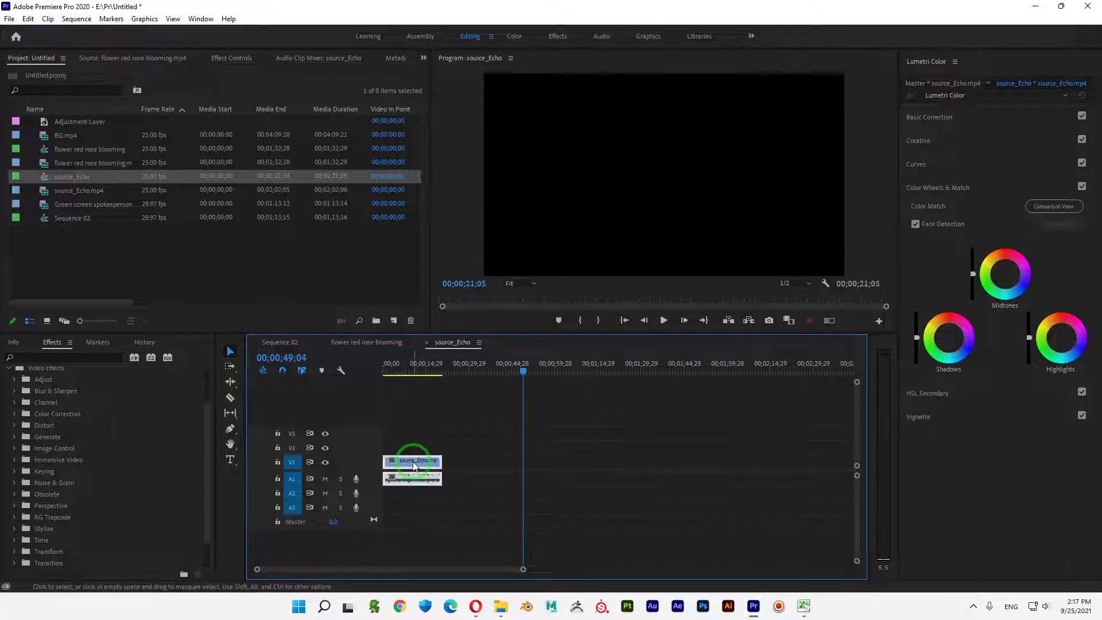
# - Play the source_Echo sequence from its start to about 00;00;12;28 and enlarge the Program monitor
pyautogui.moveTo(421, 367); pyautogui.dragTo(374, 373)
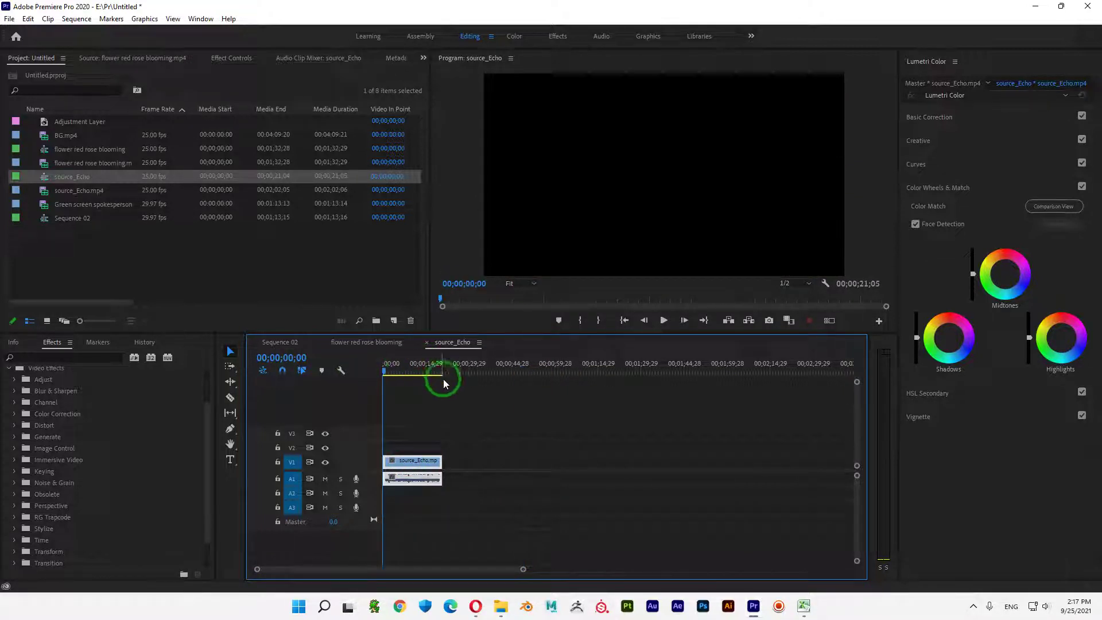
pyautogui.press('space')
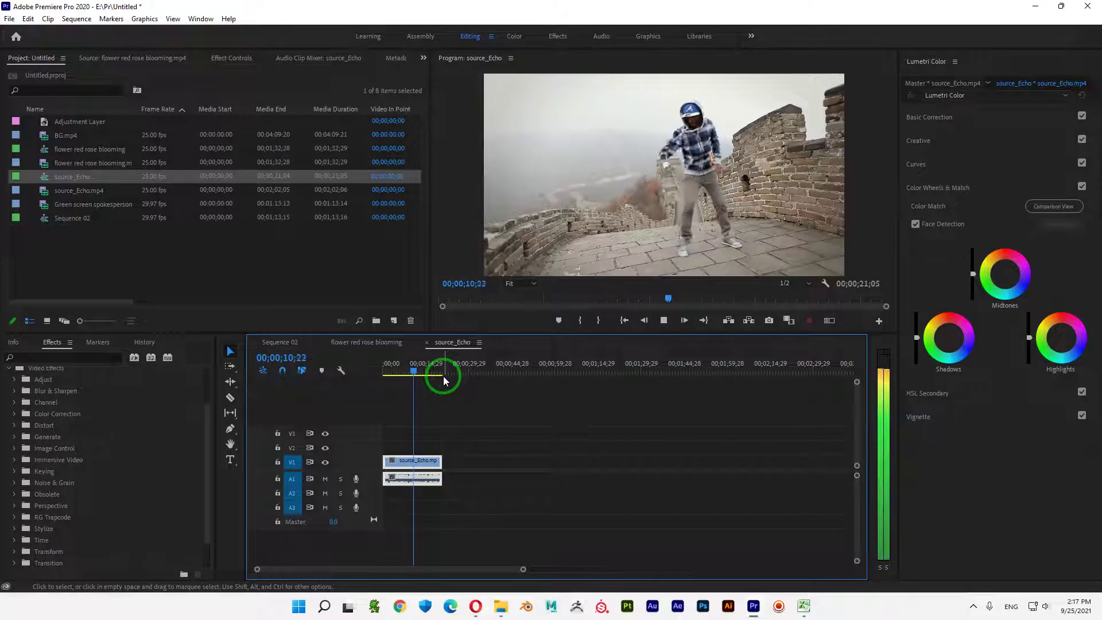
pyautogui.moveTo(593, 274); pyautogui.dragTo(592, 421)
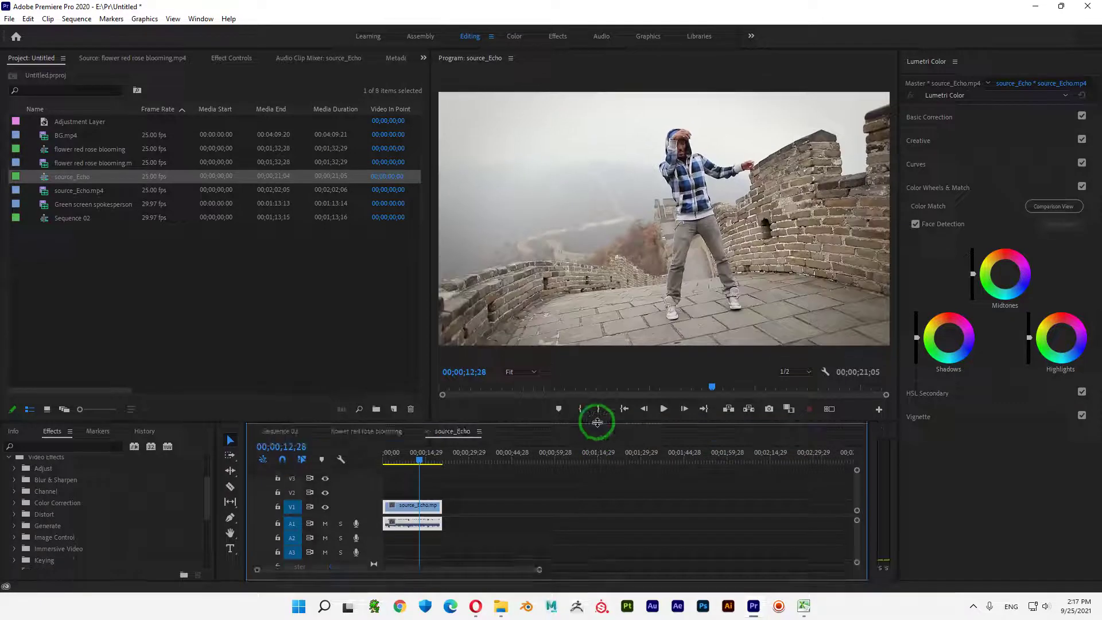
# - Search the effects for "echo" and apply the Echo video effect to the source_Echo.mp4 clip on track V1
pyautogui.click(10, 459)
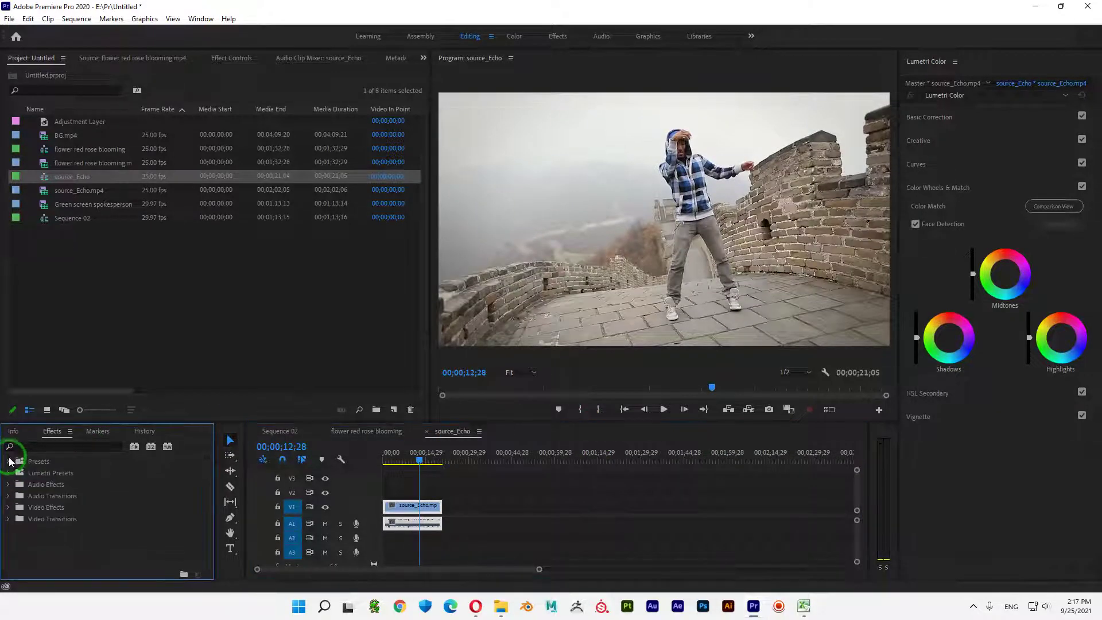
pyautogui.click(60, 445)
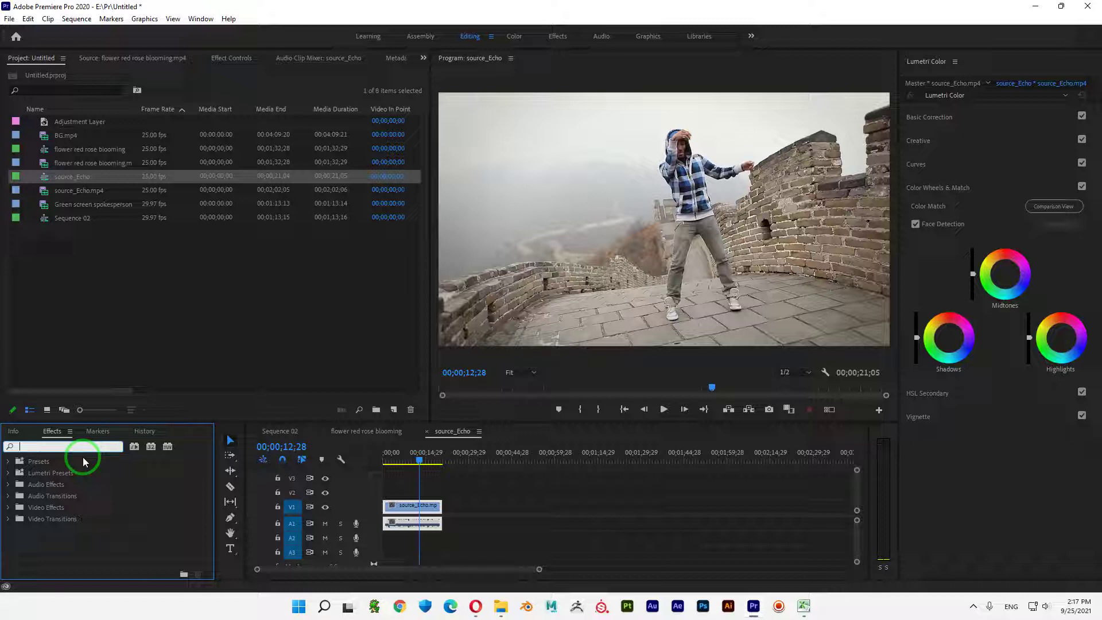
pyautogui.write('e')
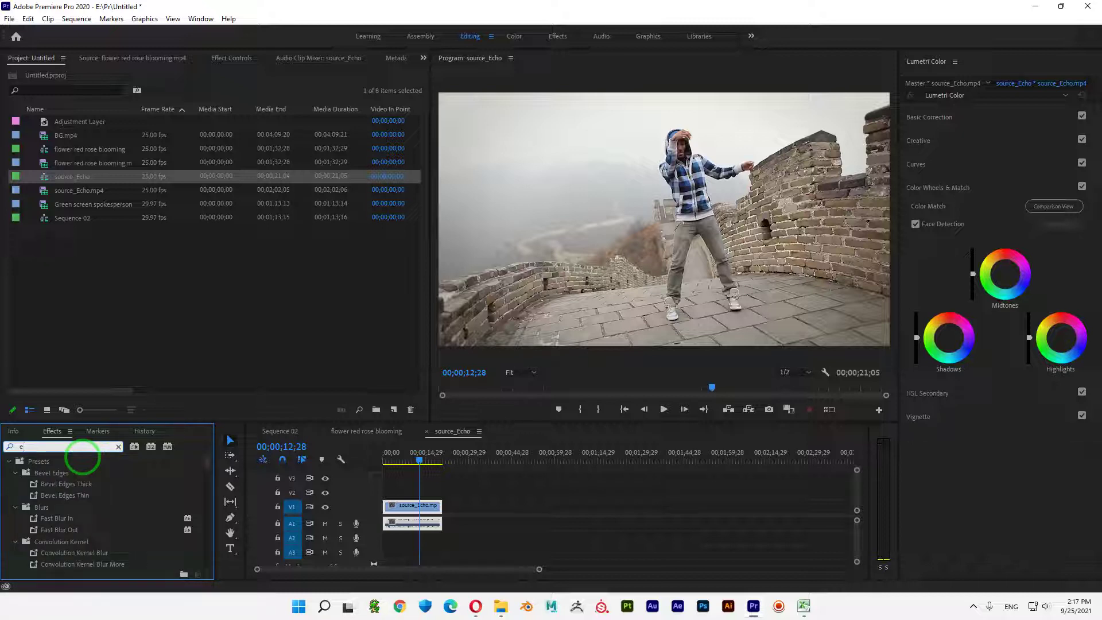
pyautogui.write('cho')
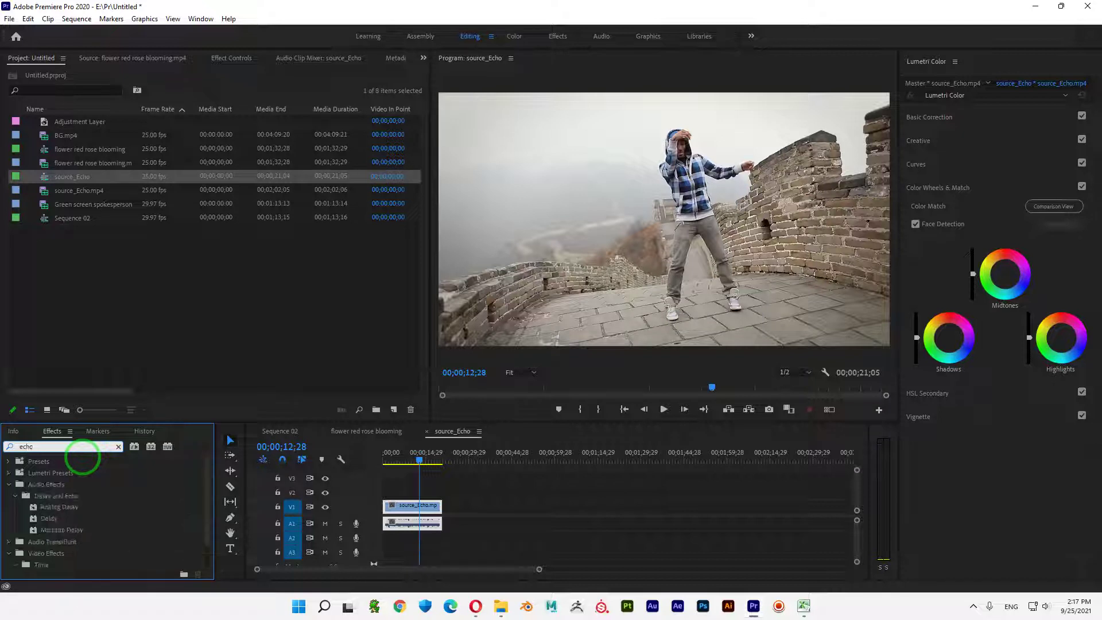
pyautogui.scroll(-2, 117, 496)
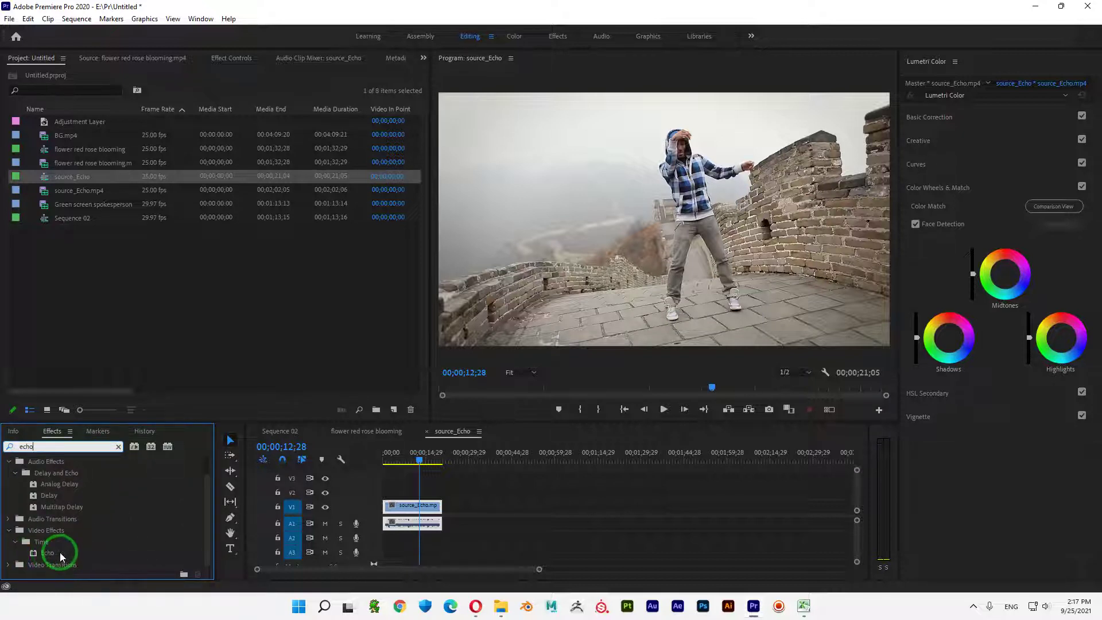
pyautogui.click(52, 554)
pyautogui.moveTo(49, 556); pyautogui.dragTo(409, 518)
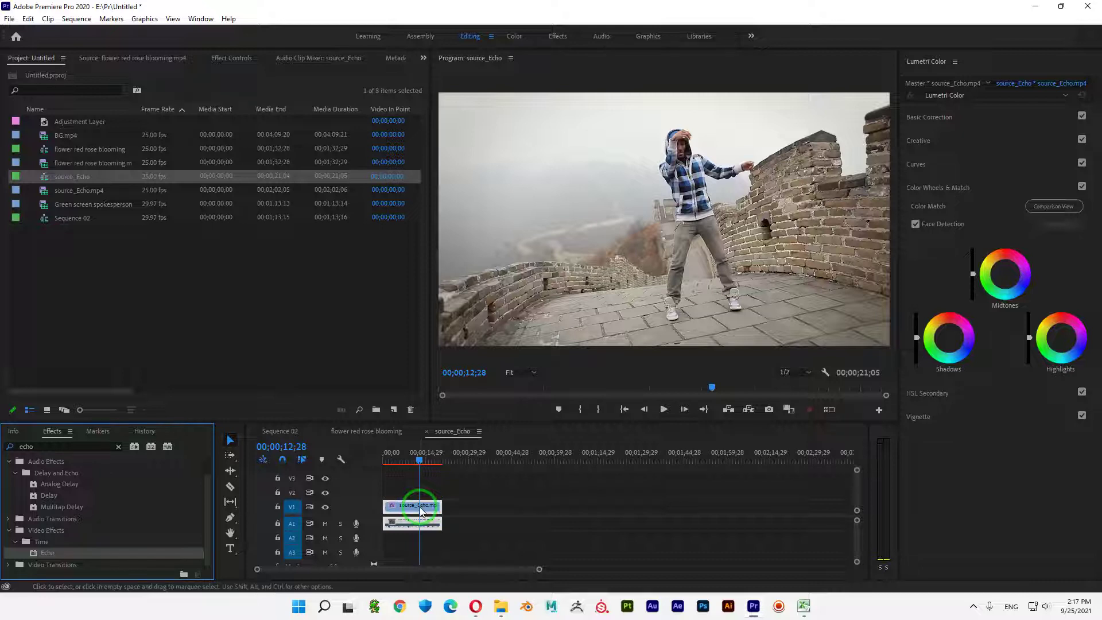
pyautogui.moveTo(421, 512); pyautogui.dragTo(420, 512)
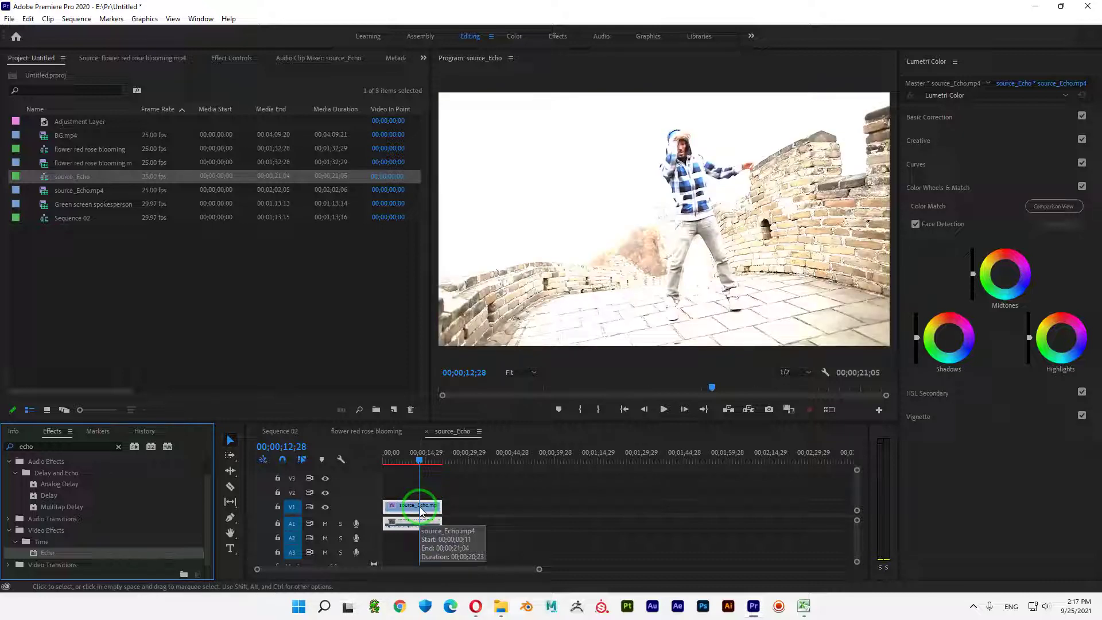
# - Show the clip's Echo effect settings and set Number Of Echoes to 3
pyautogui.click(233, 59)
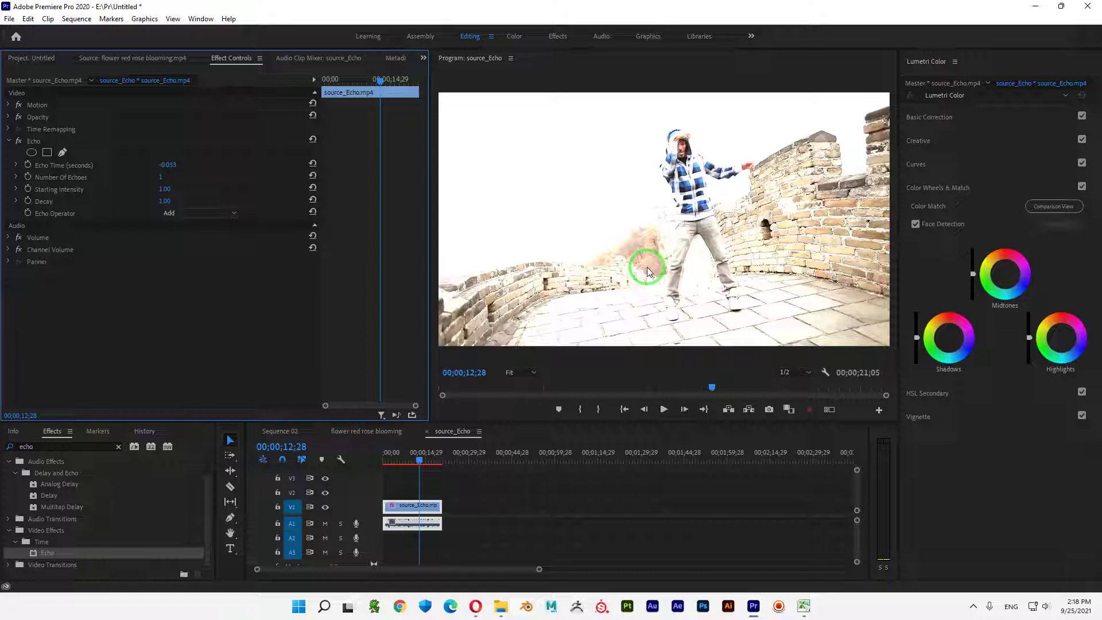
pyautogui.moveTo(175, 171)
pyautogui.mouseDown()
pyautogui.moveTo(163, 171)
pyautogui.moveTo(178, 177)
pyautogui.mouseUp()
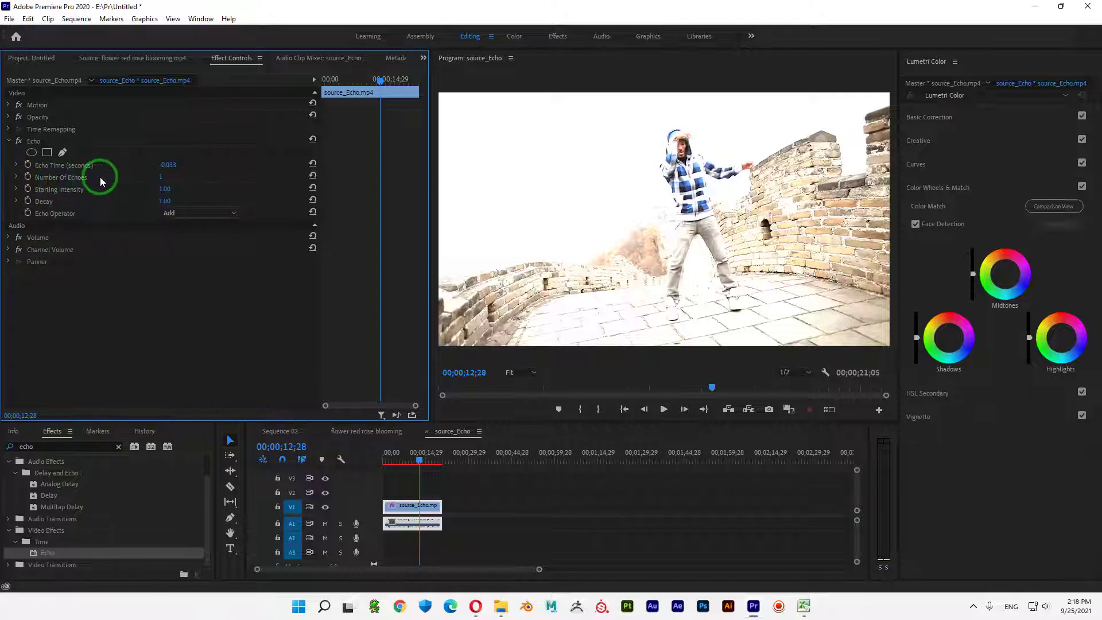
pyautogui.moveTo(161, 180); pyautogui.dragTo(167, 180)
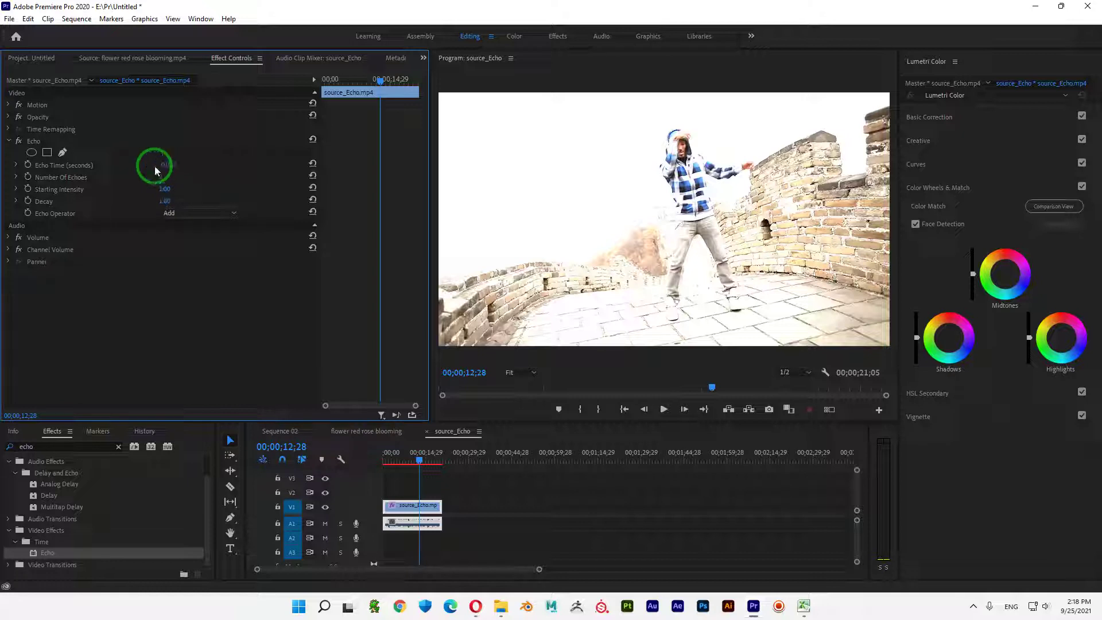
pyautogui.click(17, 176)
pyautogui.moveTo(42, 200); pyautogui.dragTo(105, 201)
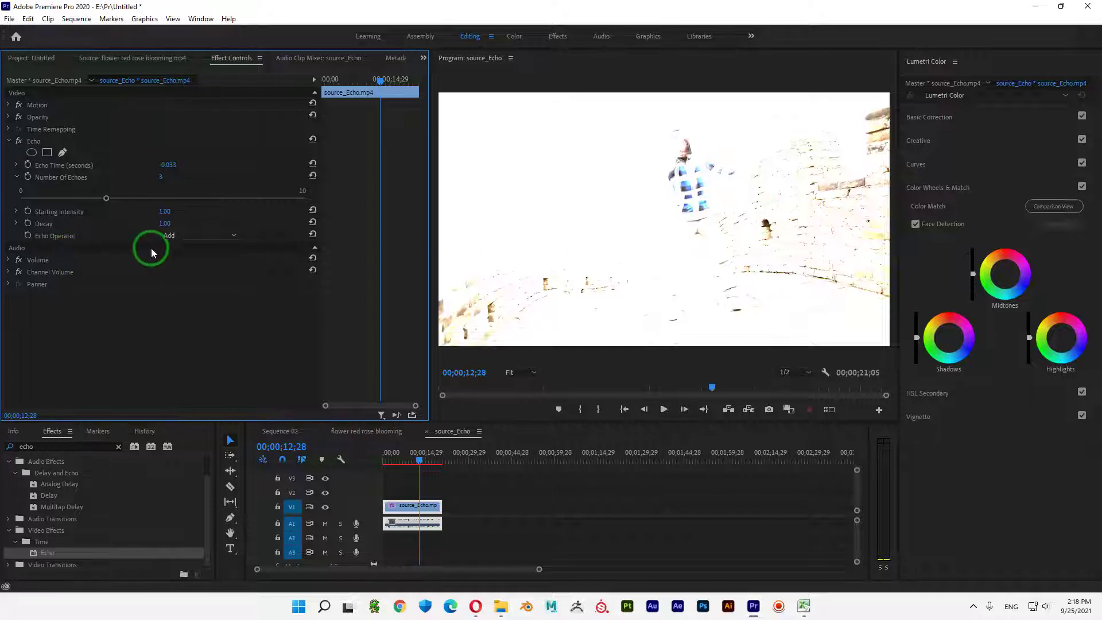
# - Adjust the Echo effect's brightness by setting Starting Intensity to 0.51 and Decay to 0.49
pyautogui.click(16, 211)
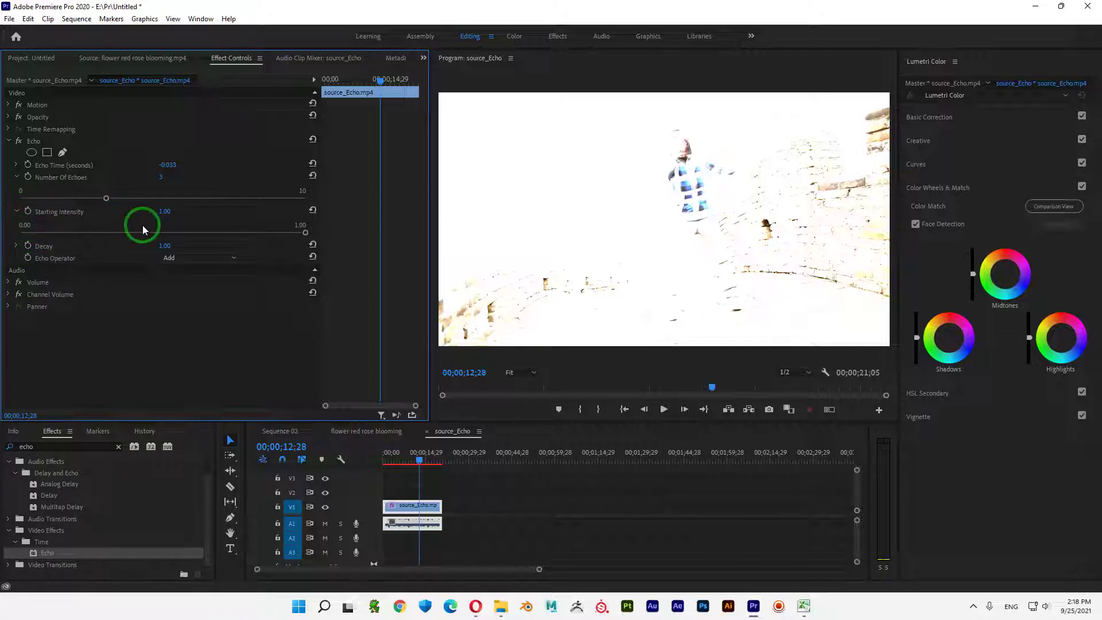
pyautogui.moveTo(304, 233); pyautogui.dragTo(87, 245)
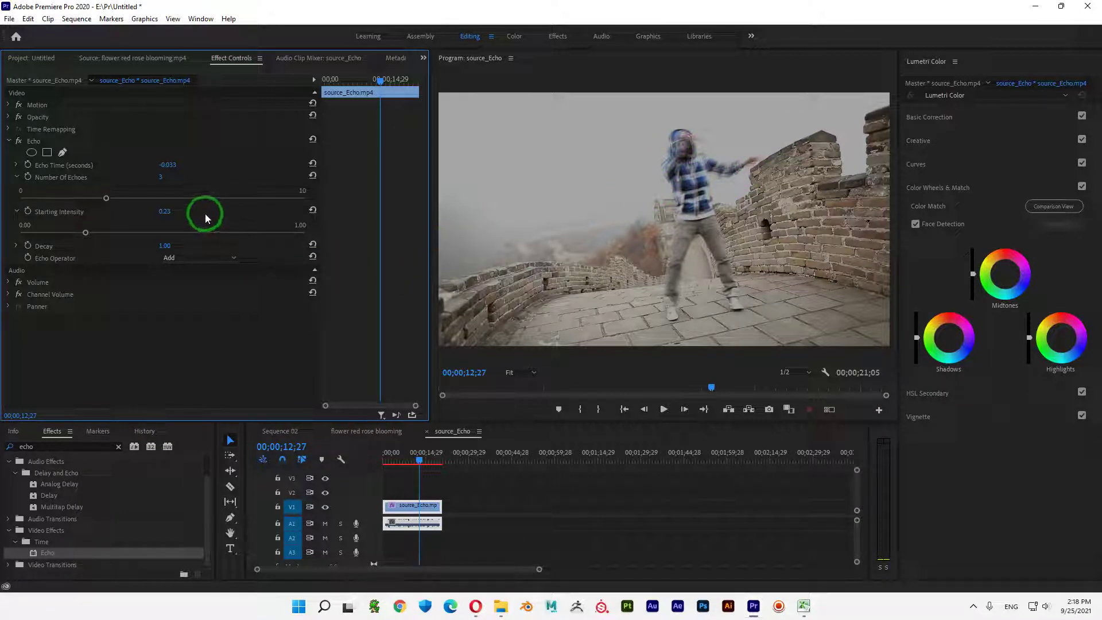
pyautogui.moveTo(106, 199)
pyautogui.mouseDown()
pyautogui.moveTo(122, 199)
pyautogui.moveTo(80, 199)
pyautogui.moveTo(96, 199)
pyautogui.mouseUp()
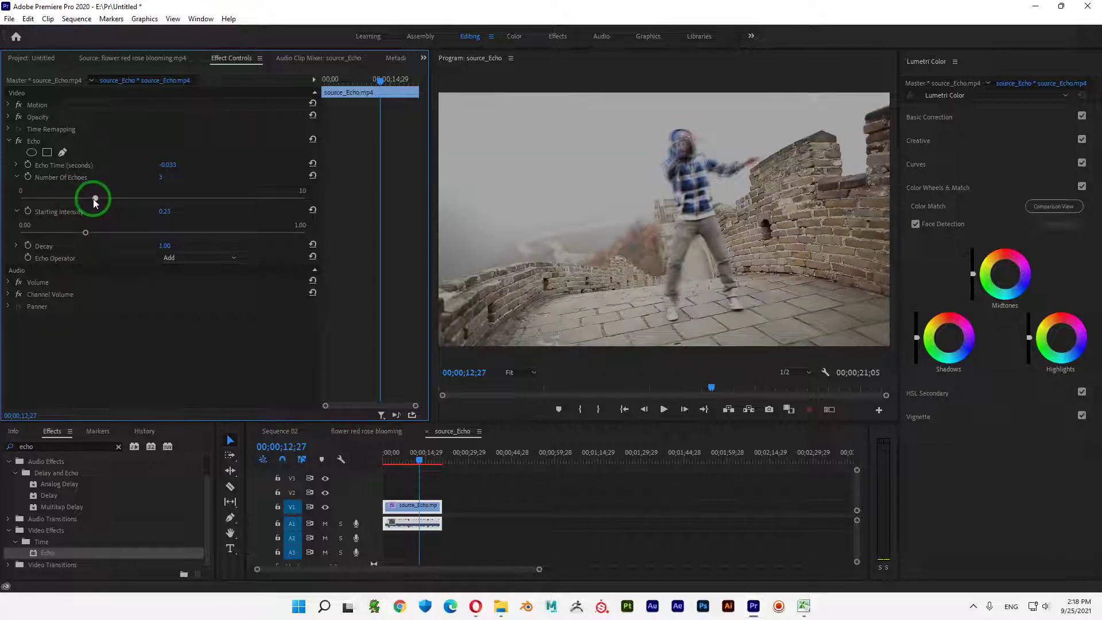
pyautogui.click(16, 245)
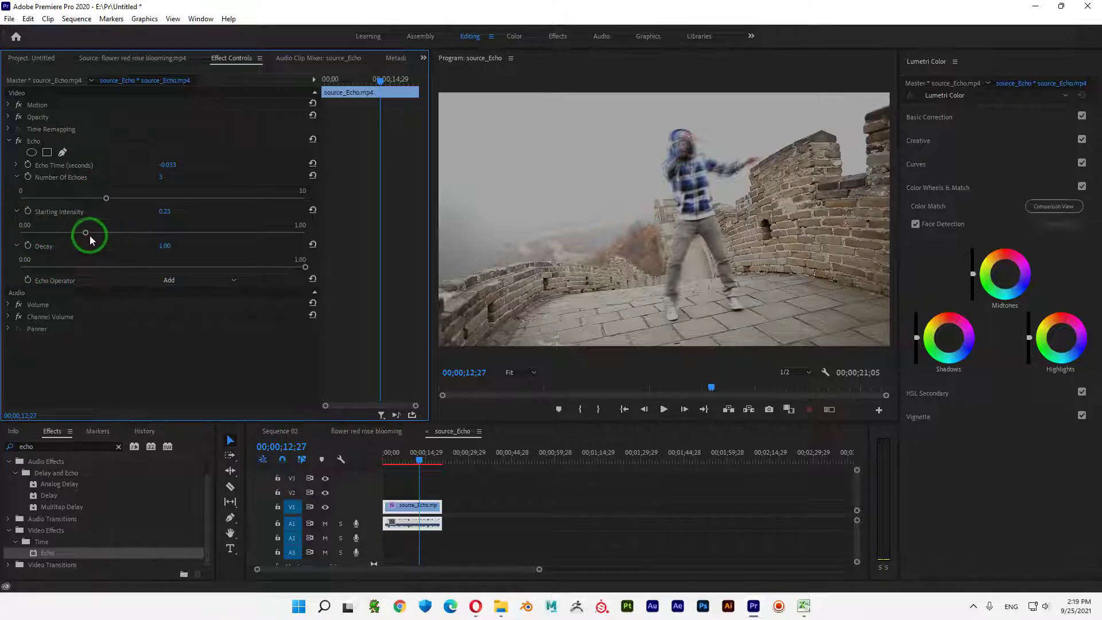
pyautogui.moveTo(304, 267); pyautogui.dragTo(272, 272)
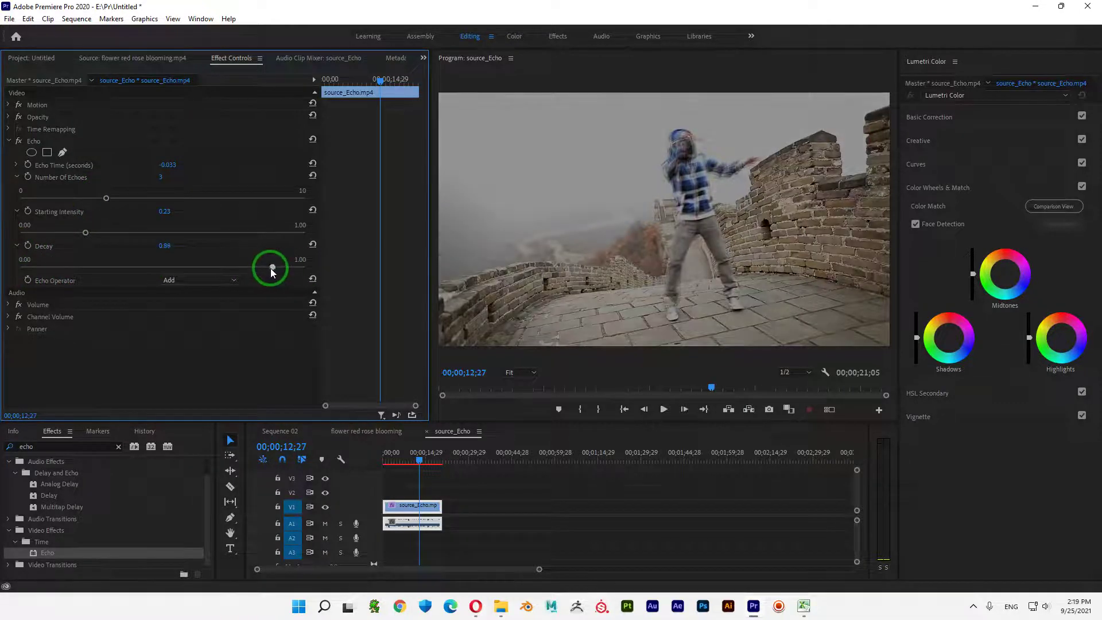
pyautogui.moveTo(94, 231)
pyautogui.mouseDown()
pyautogui.moveTo(150, 232)
pyautogui.moveTo(98, 235)
pyautogui.mouseUp()
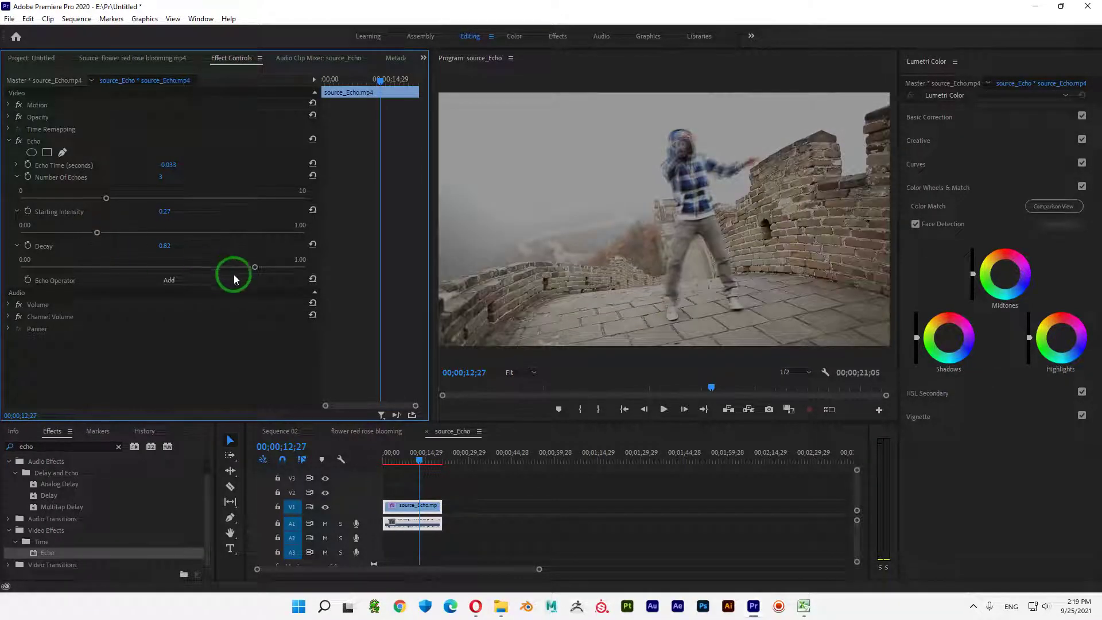
pyautogui.moveTo(253, 266); pyautogui.dragTo(160, 266)
pyautogui.moveTo(97, 233); pyautogui.dragTo(164, 233)
pyautogui.click(645, 230)
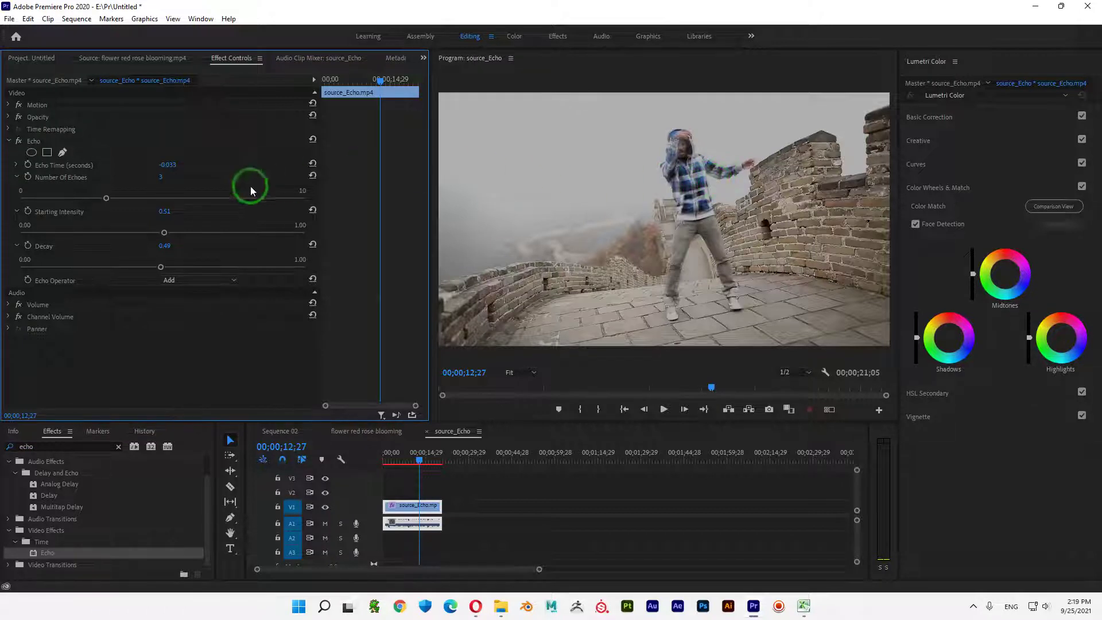
# - Set the Echo effect's Echo Time to -0.312 seconds, Number Of Echoes to 4 and Decay to 0.38
pyautogui.click(17, 164)
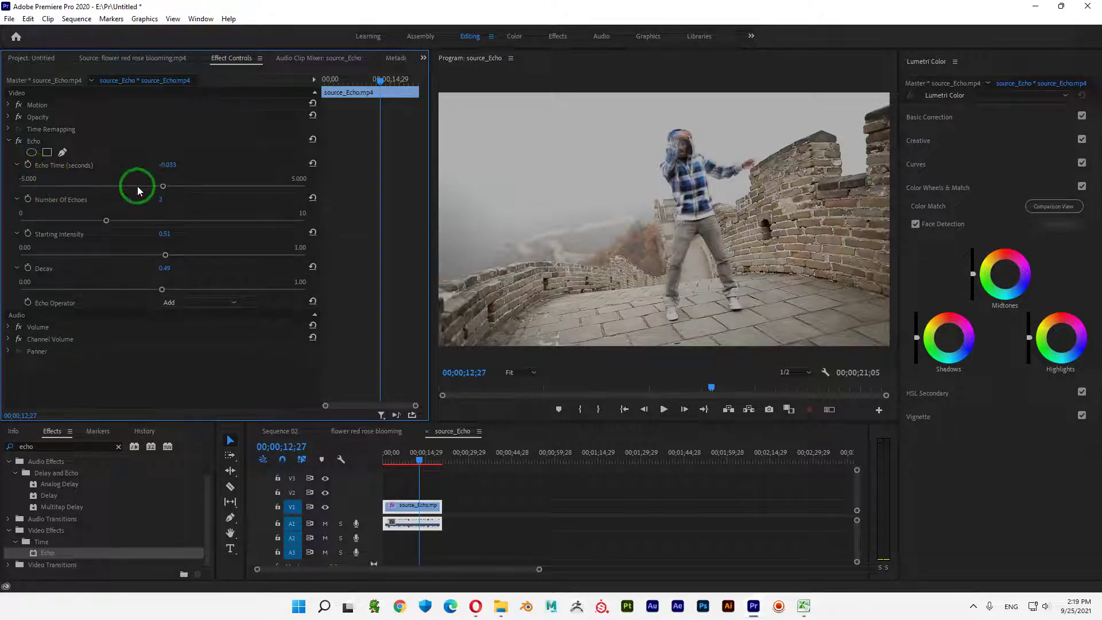
pyautogui.moveTo(163, 190); pyautogui.dragTo(154, 187)
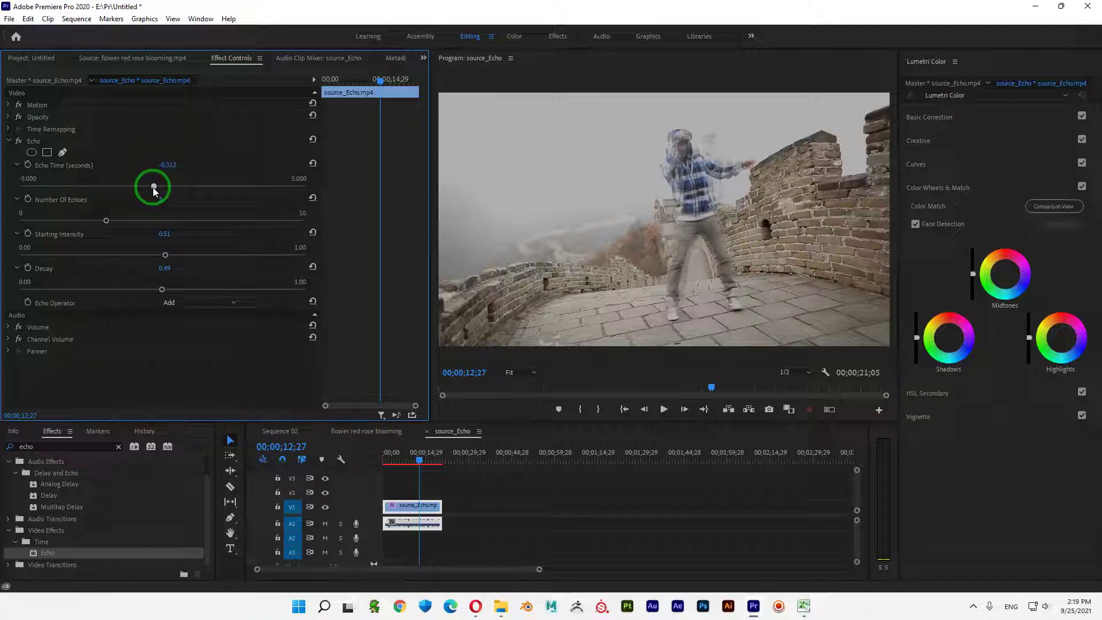
pyautogui.moveTo(152, 187); pyautogui.dragTo(154, 197)
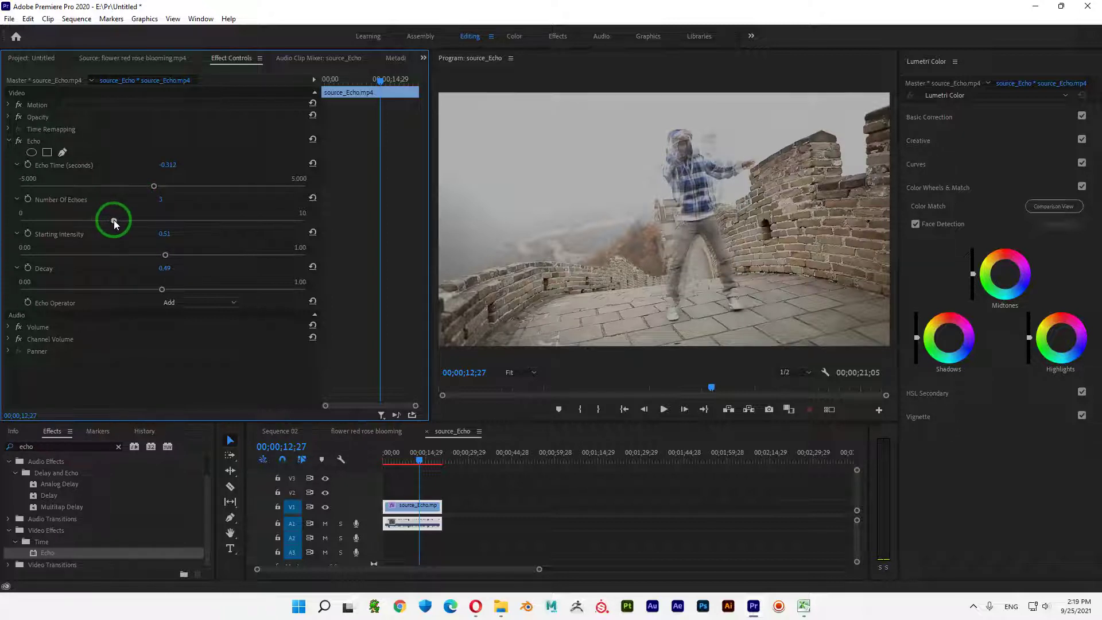
pyautogui.moveTo(126, 223); pyautogui.dragTo(135, 222)
pyautogui.moveTo(170, 265); pyautogui.dragTo(129, 293)
# - Move the playhead to 00;00;03;29 and set the Echo Time to -0.231 seconds
pyautogui.moveTo(418, 458); pyautogui.dragTo(394, 457)
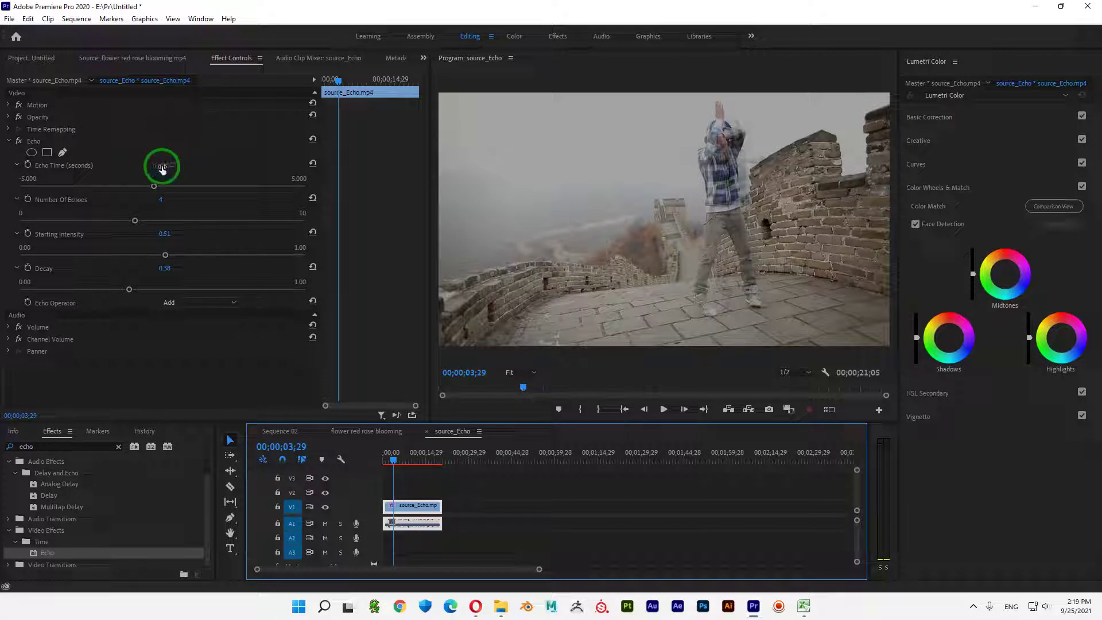
pyautogui.moveTo(169, 187); pyautogui.dragTo(156, 191)
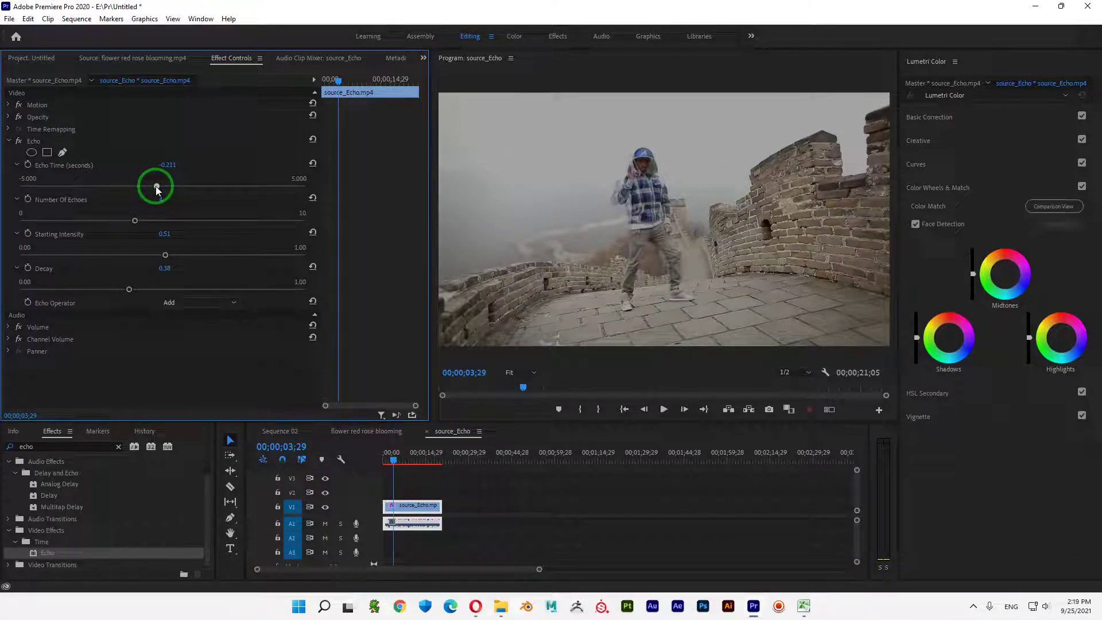
pyautogui.moveTo(156, 191); pyautogui.dragTo(156, 191)
# - Play the sequence to its end, then replay it from the start and stop at 00;00;03;23
pyautogui.click(488, 295)
pyautogui.press('space')
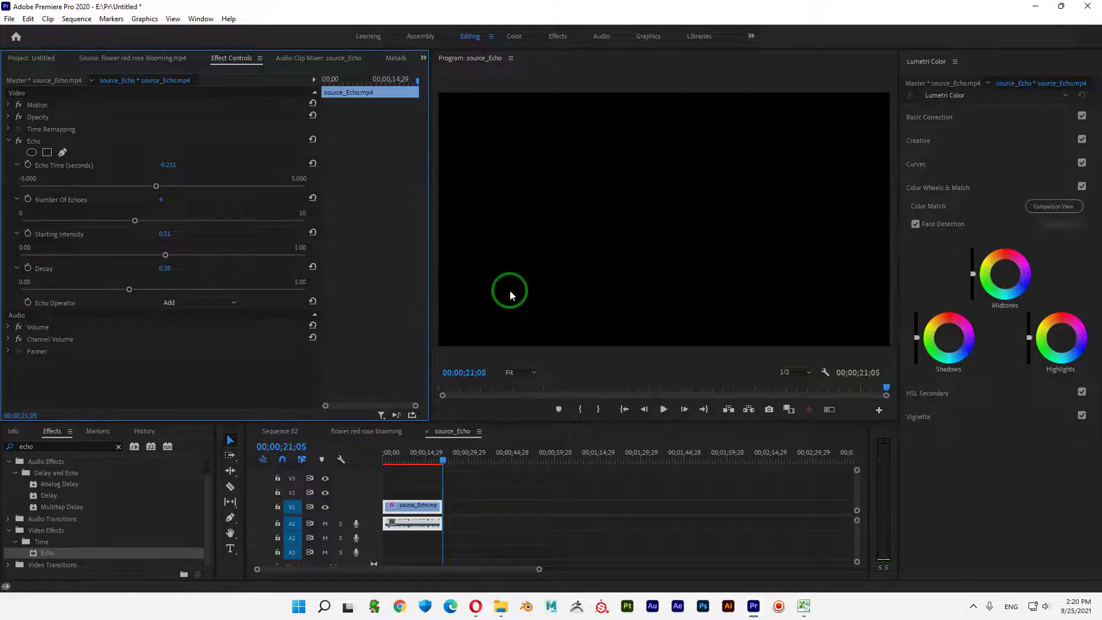
pyautogui.press('space')
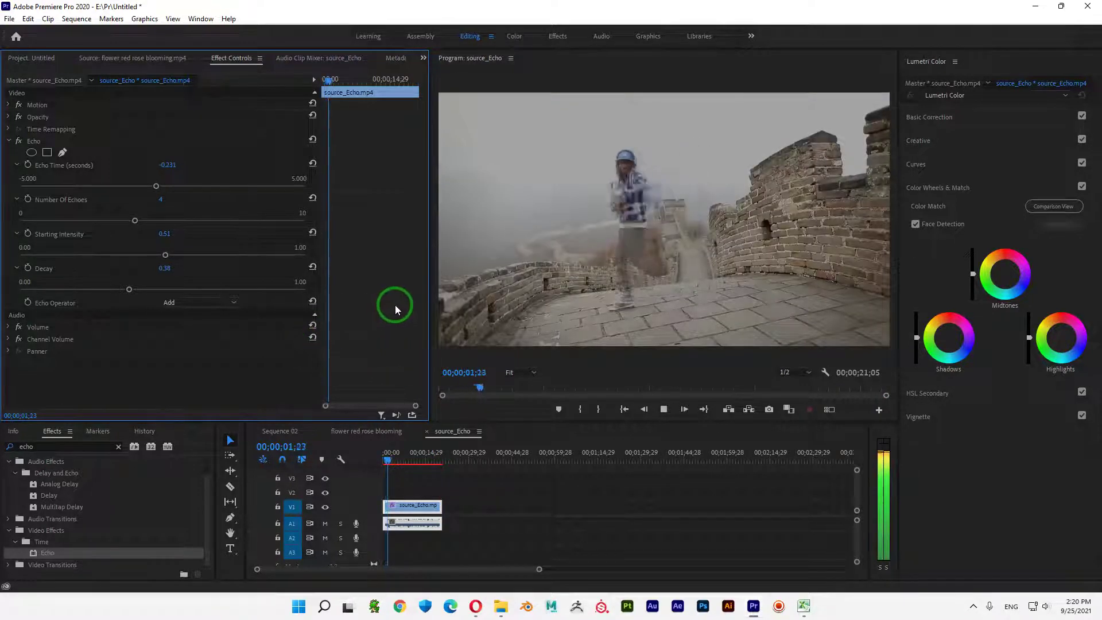
pyautogui.click(709, 310)
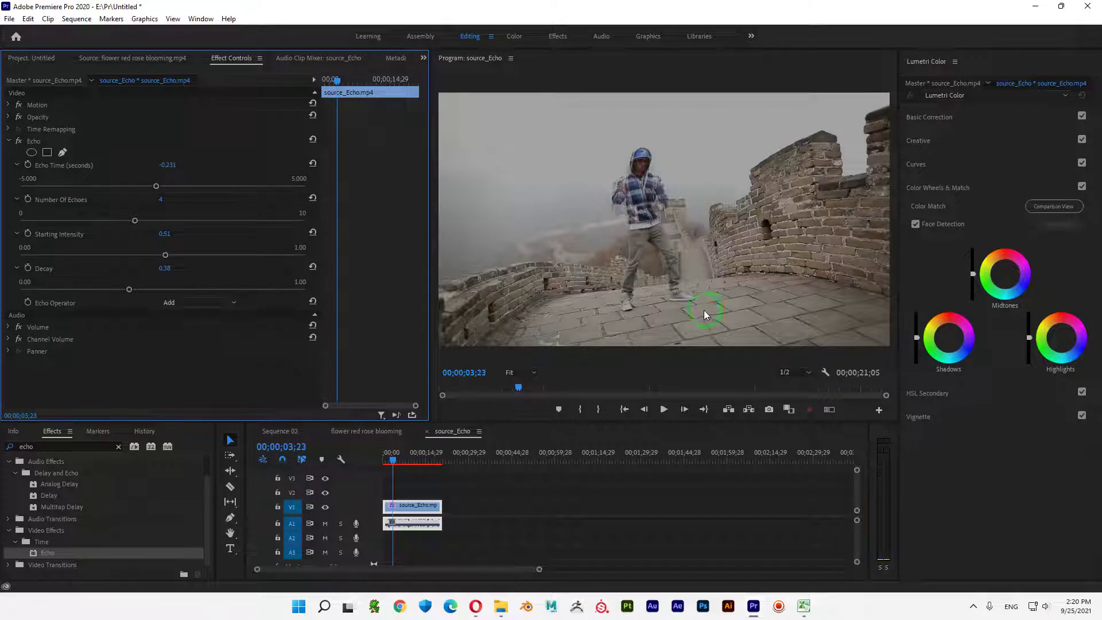
# - Set the Echo effect's Decay to 0.28 and Starting Intensity to 0.53
pyautogui.click(165, 255)
pyautogui.moveTo(126, 292); pyautogui.dragTo(101, 289)
pyautogui.click(172, 250)
pyautogui.moveTo(165, 259)
pyautogui.mouseDown()
pyautogui.moveTo(211, 254)
pyautogui.moveTo(159, 254)
pyautogui.moveTo(171, 256)
pyautogui.mouseUp()
# - Play the sequence from about the four-second mark and stop at 00;00;05;11 to check the echo trails
pyautogui.click(393, 460)
pyautogui.press('space')
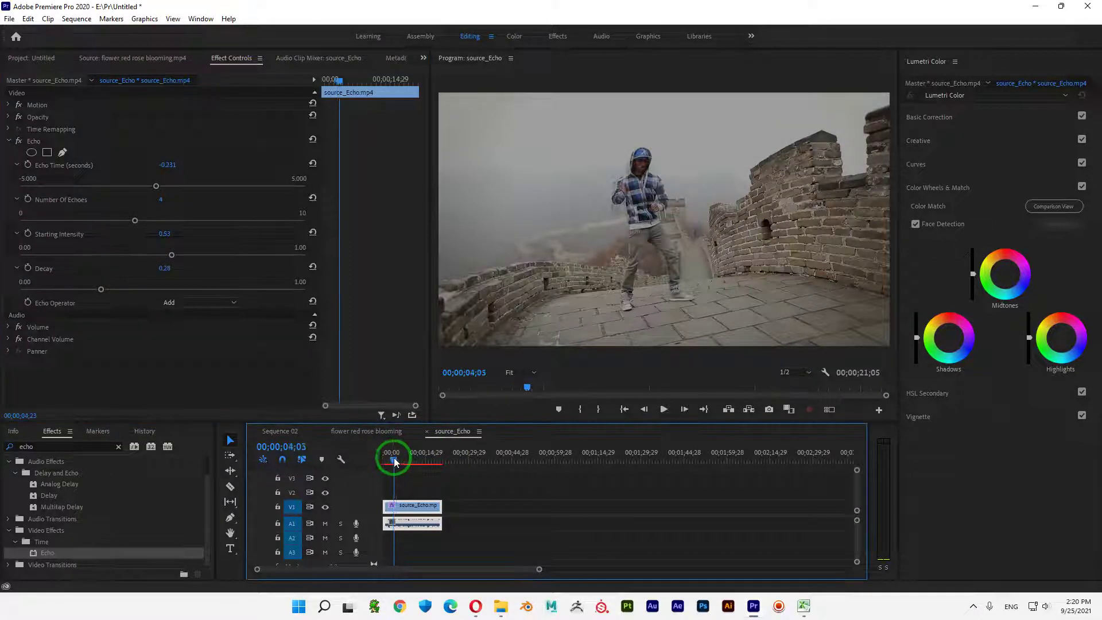
pyautogui.click(560, 356)
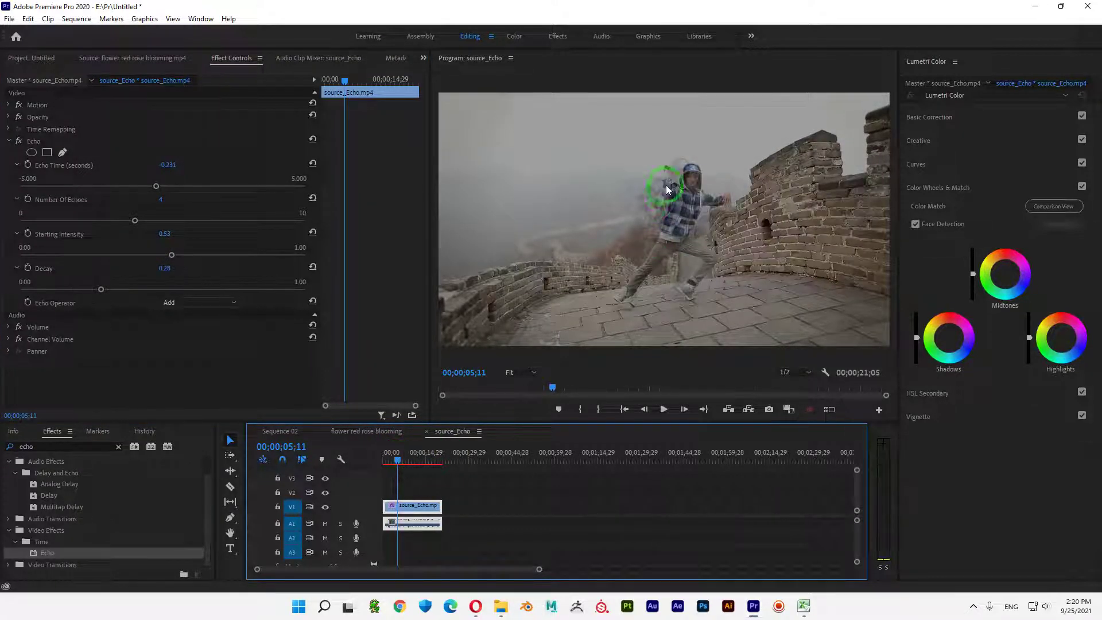
# - Set the Echo Time to -0.131 seconds and play the sequence from 00;00;05;11
pyautogui.moveTo(155, 189); pyautogui.dragTo(155, 189)
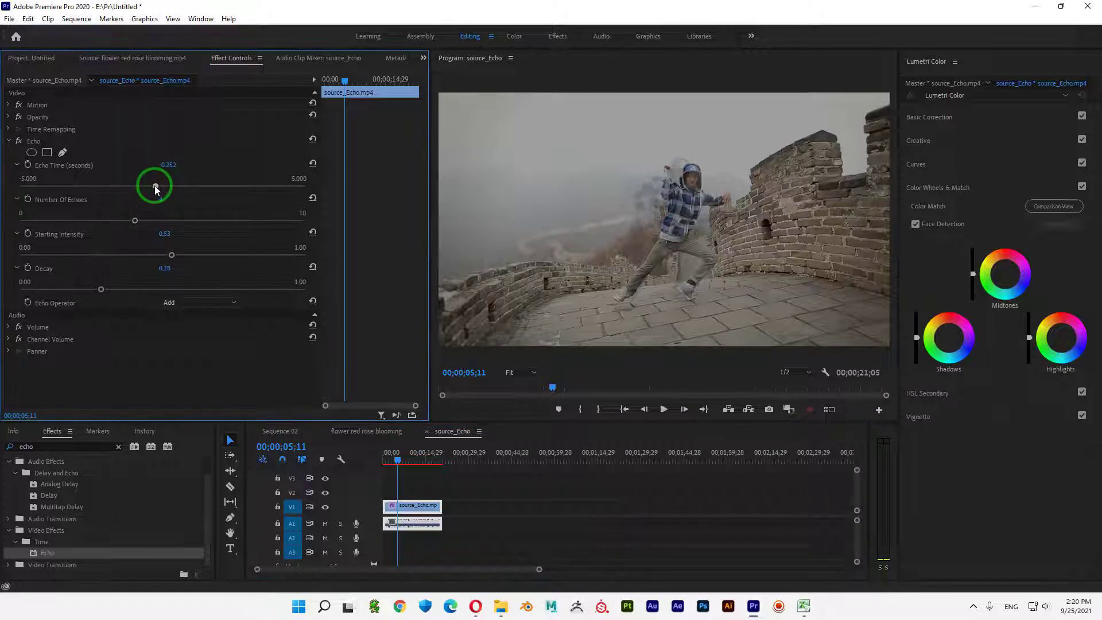
pyautogui.moveTo(153, 184); pyautogui.dragTo(158, 186)
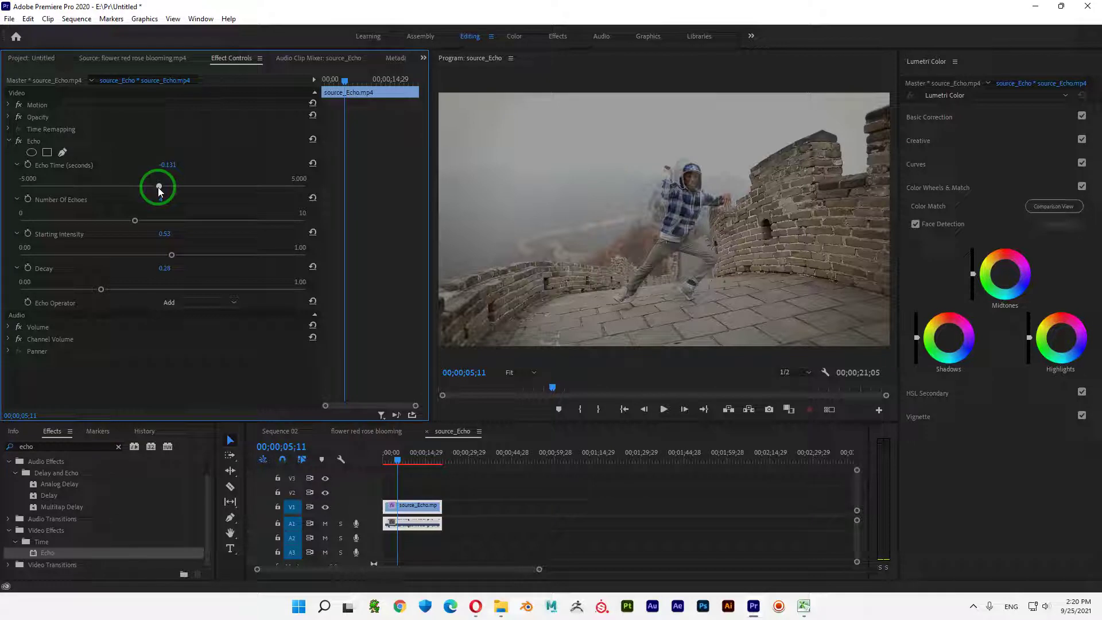
pyautogui.press('space')
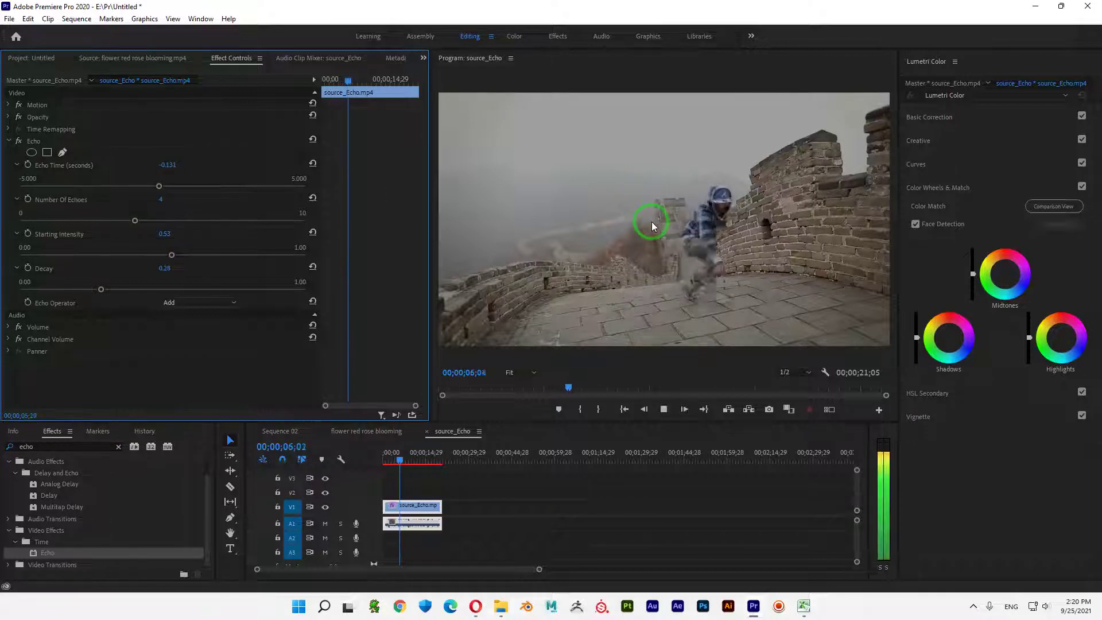